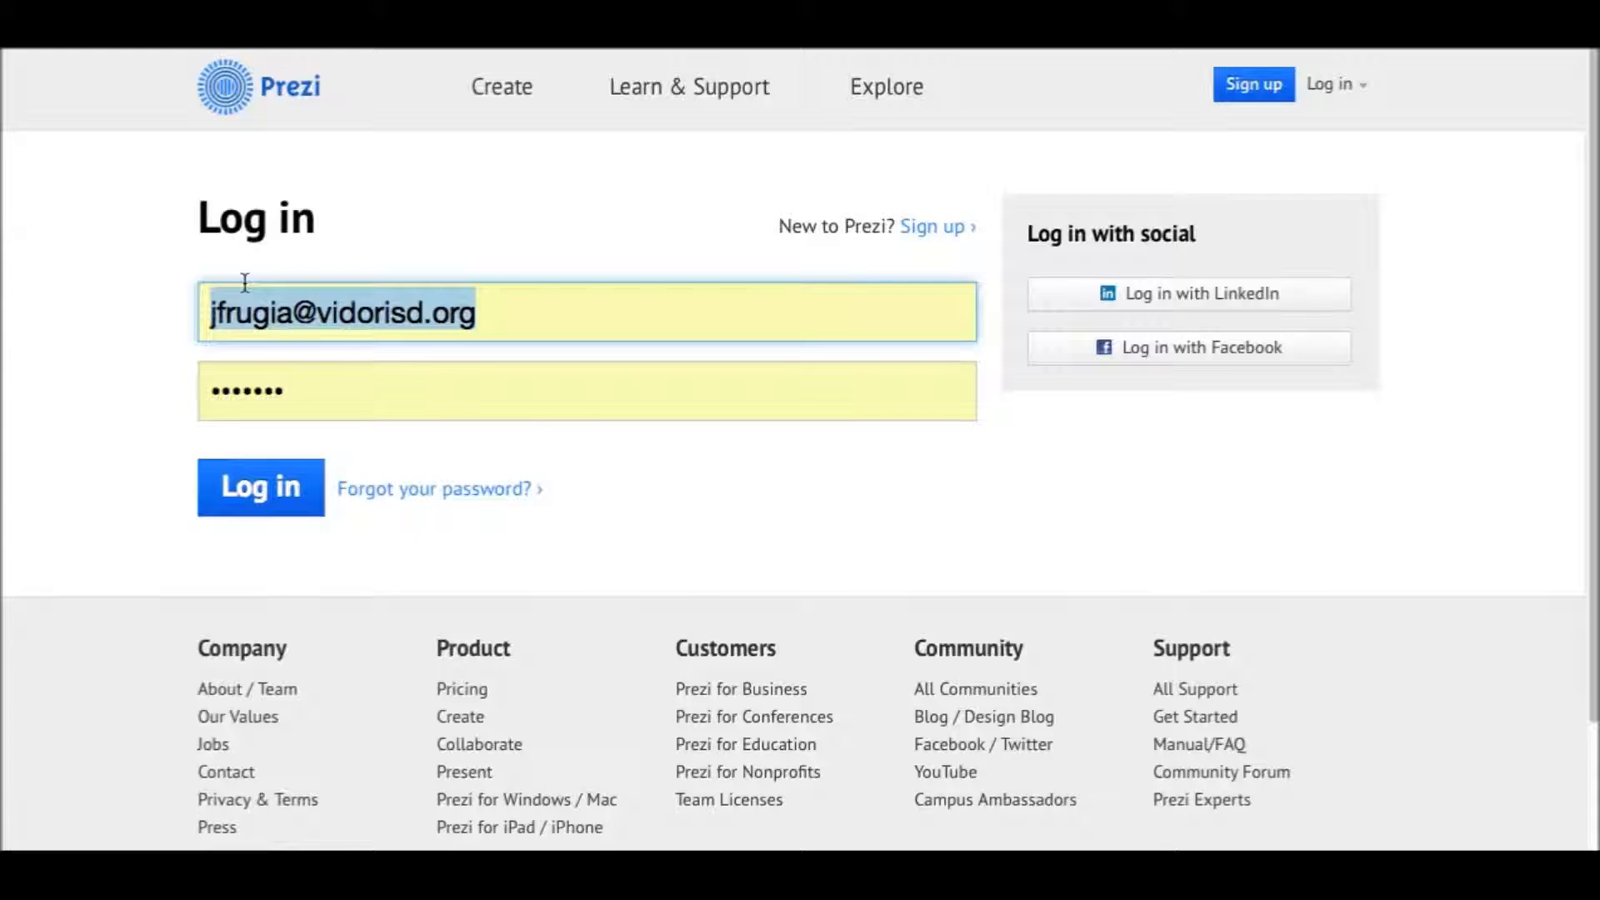
# - Log in with the filled-in account credentials and start a new blank prezi without a template
pyautogui.click(266, 476)
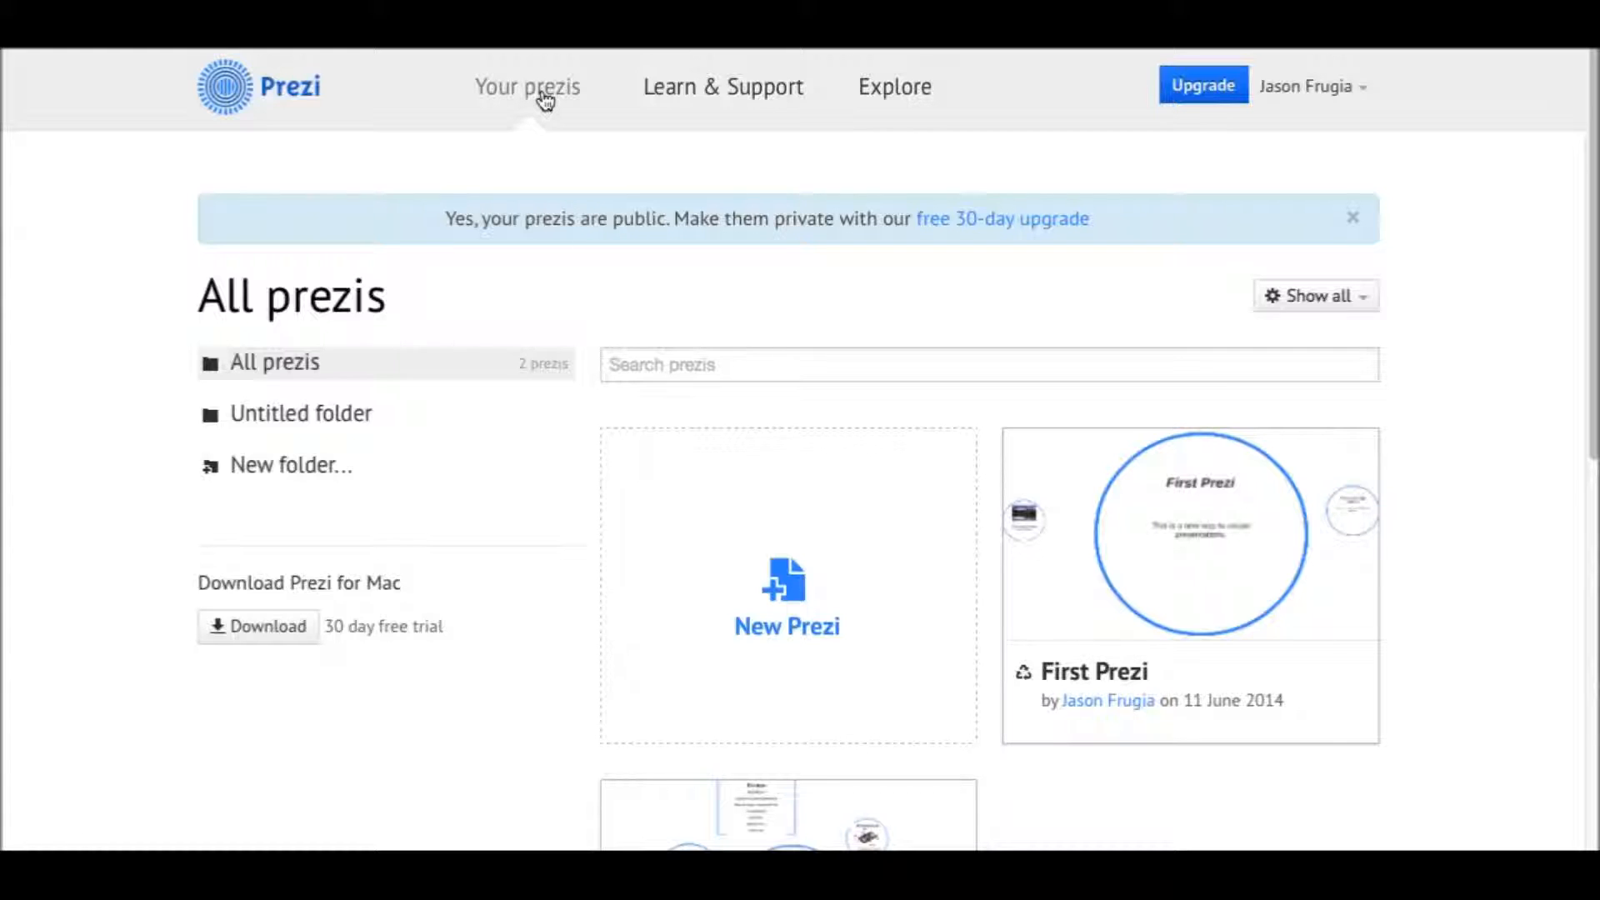
pyautogui.click(782, 579)
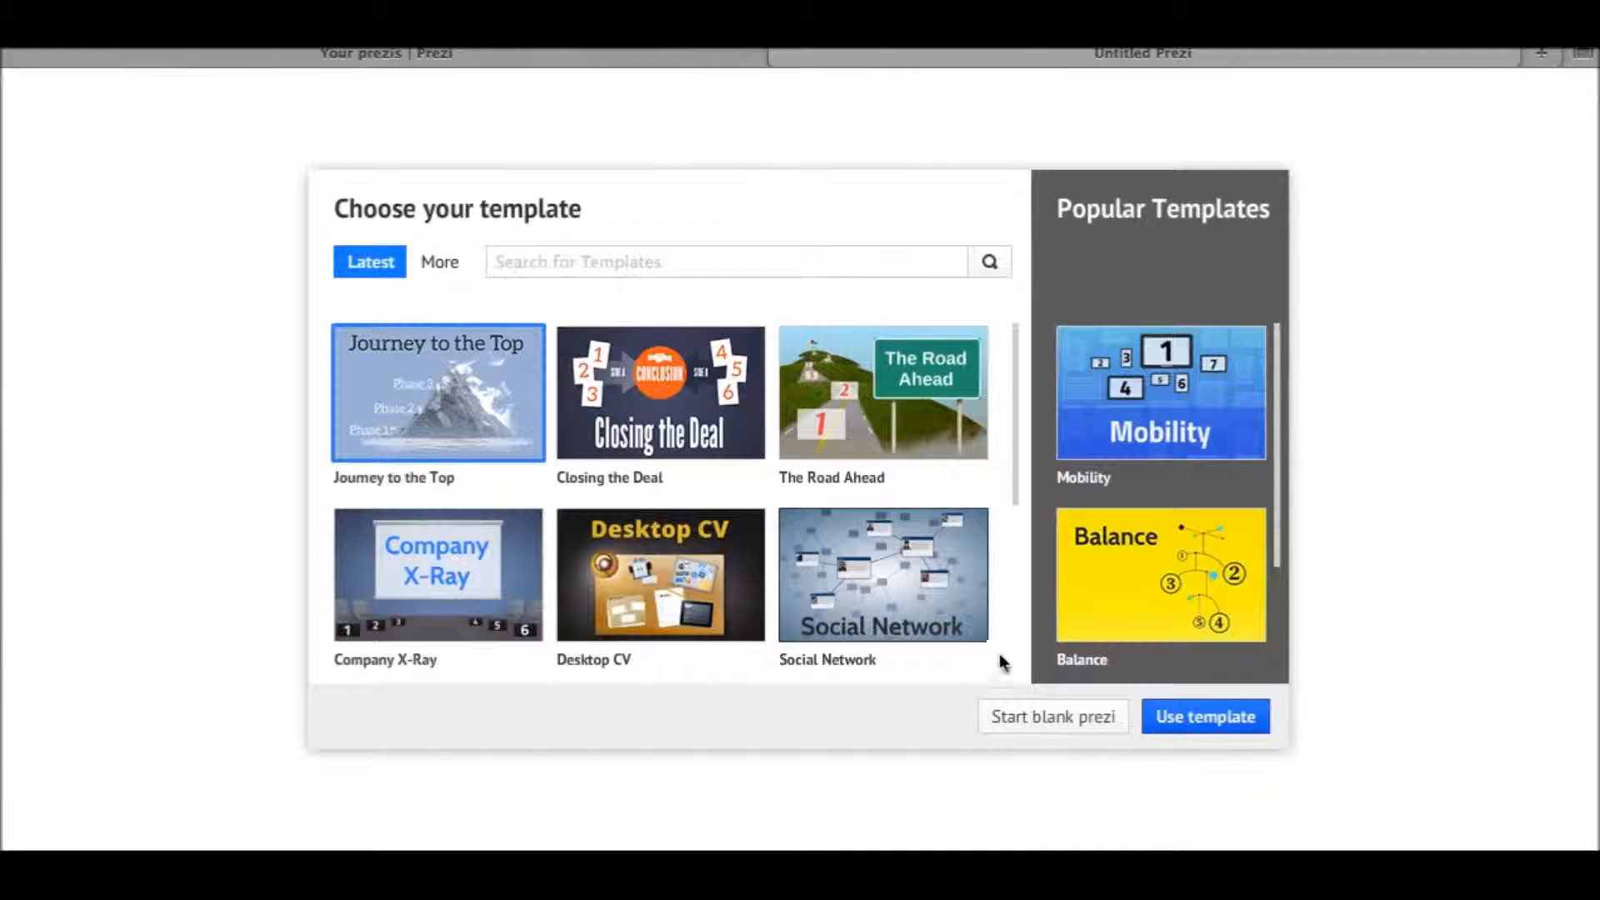
pyautogui.click(1036, 718)
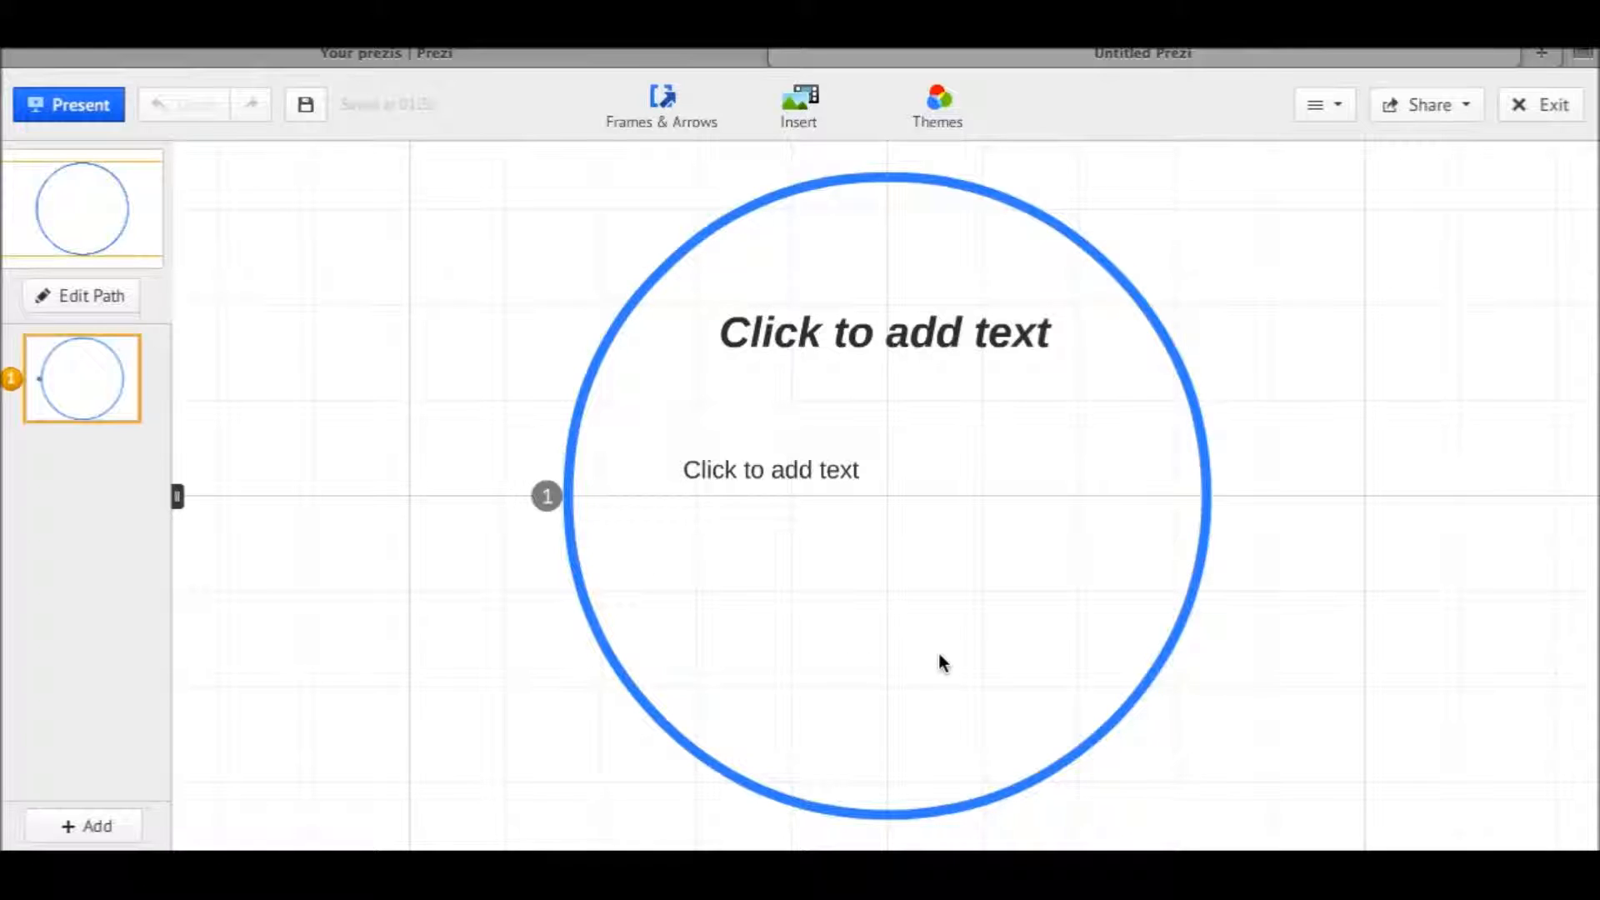
# - Enter "First Prezi" as the title text in the first circle frame
pyautogui.click(863, 340)
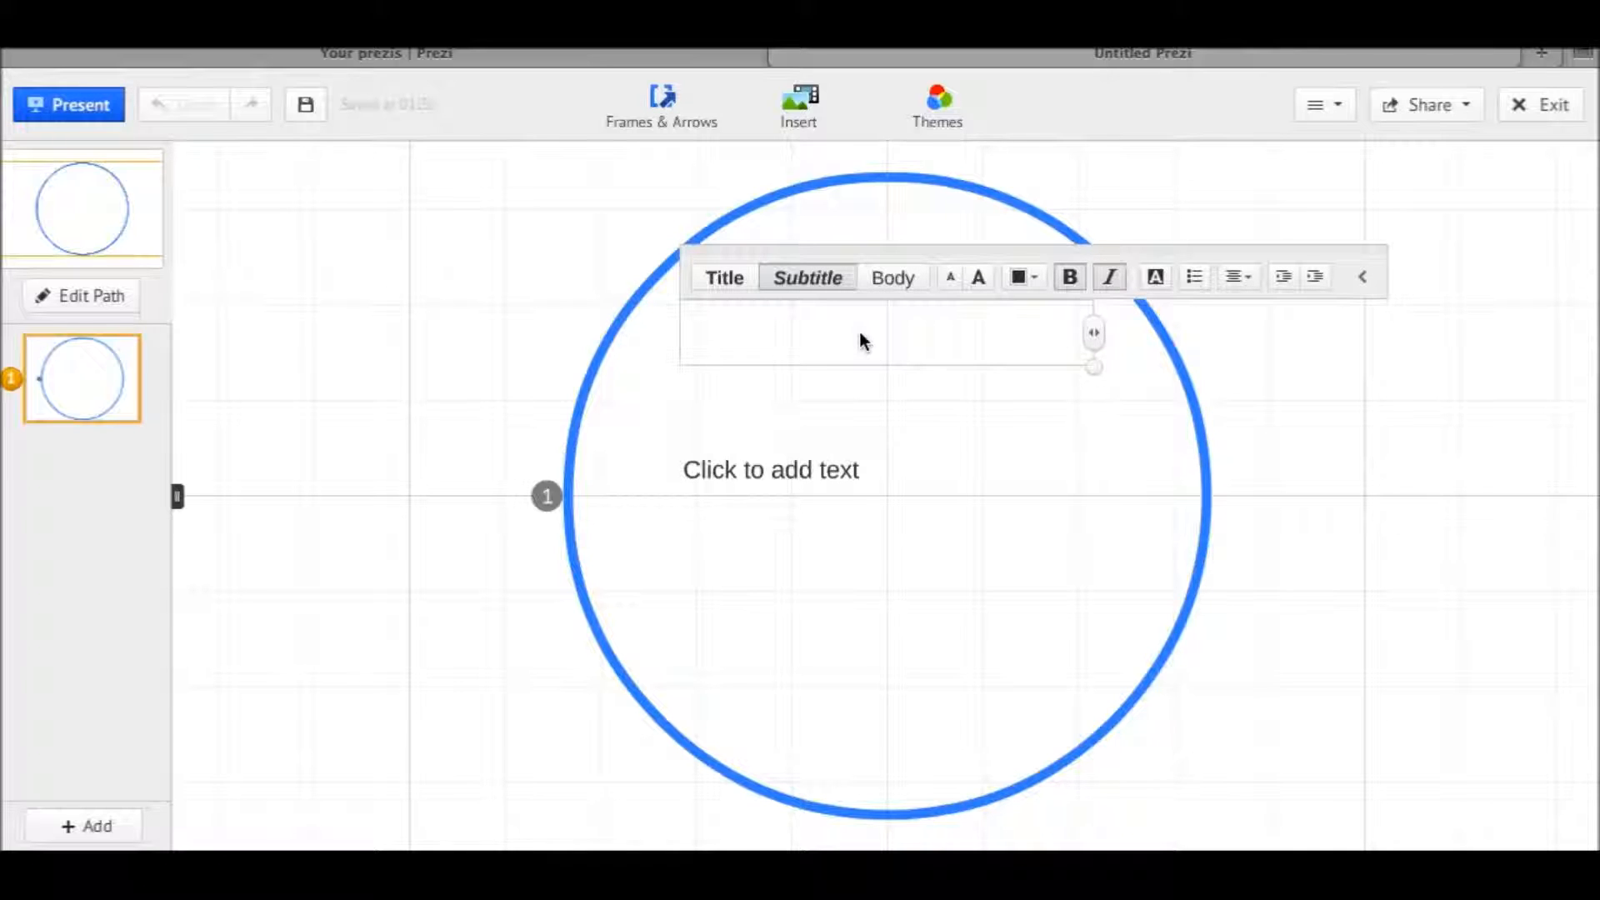
pyautogui.write('fir')
pyautogui.press('BackSpace')
pyautogui.press('BackSpace')
pyautogui.press('BackSpace')
pyautogui.write('First ')
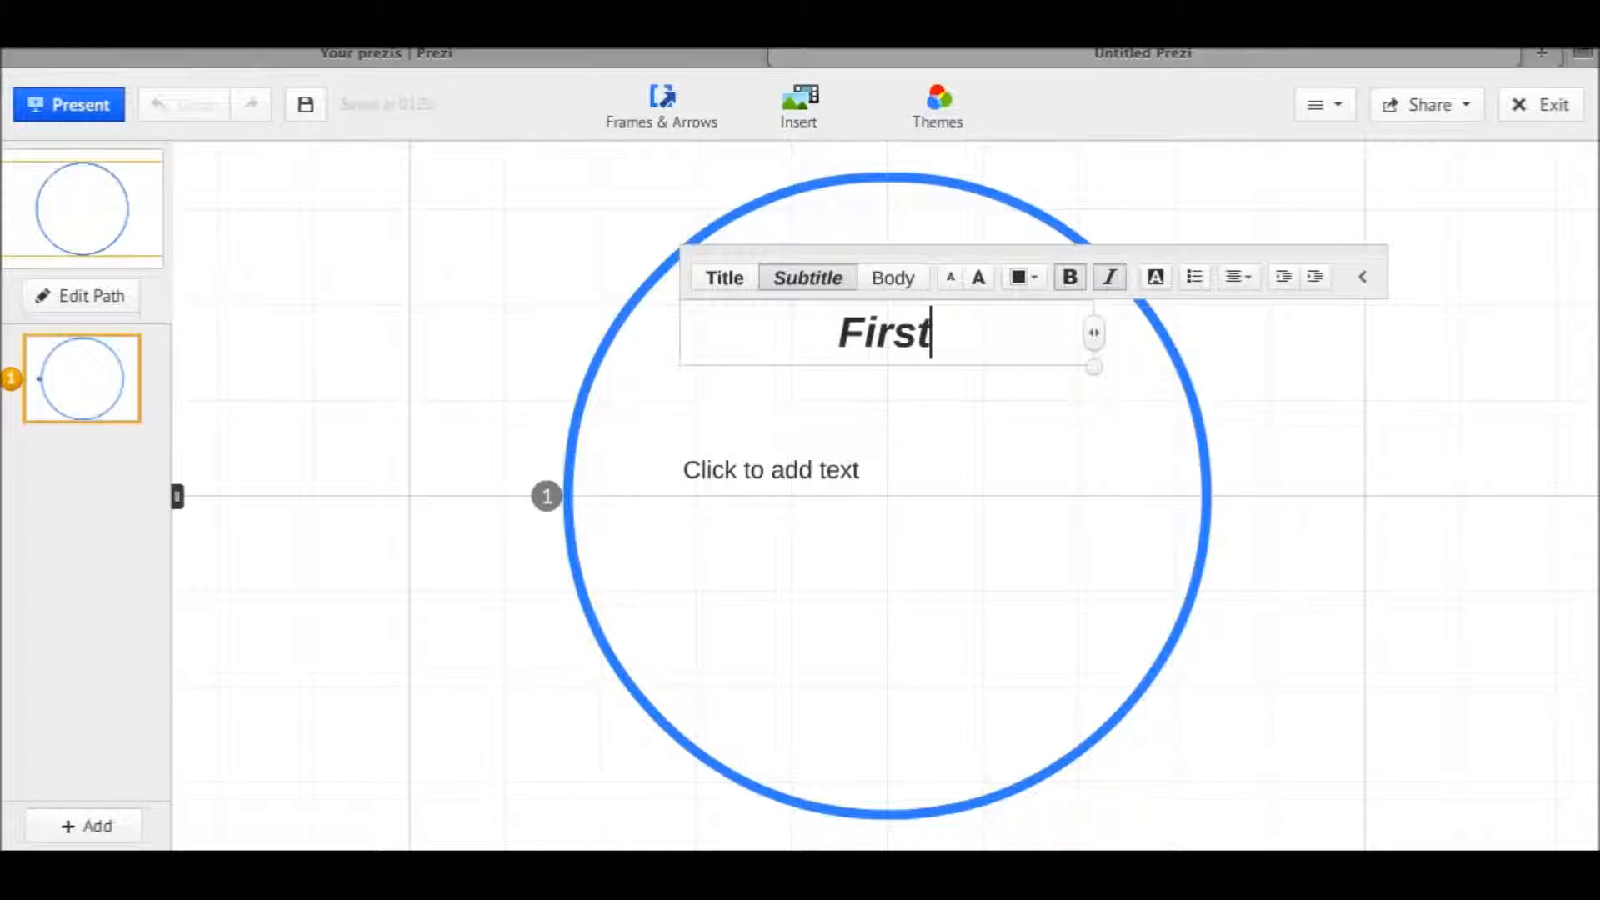
pyautogui.write('Pr')
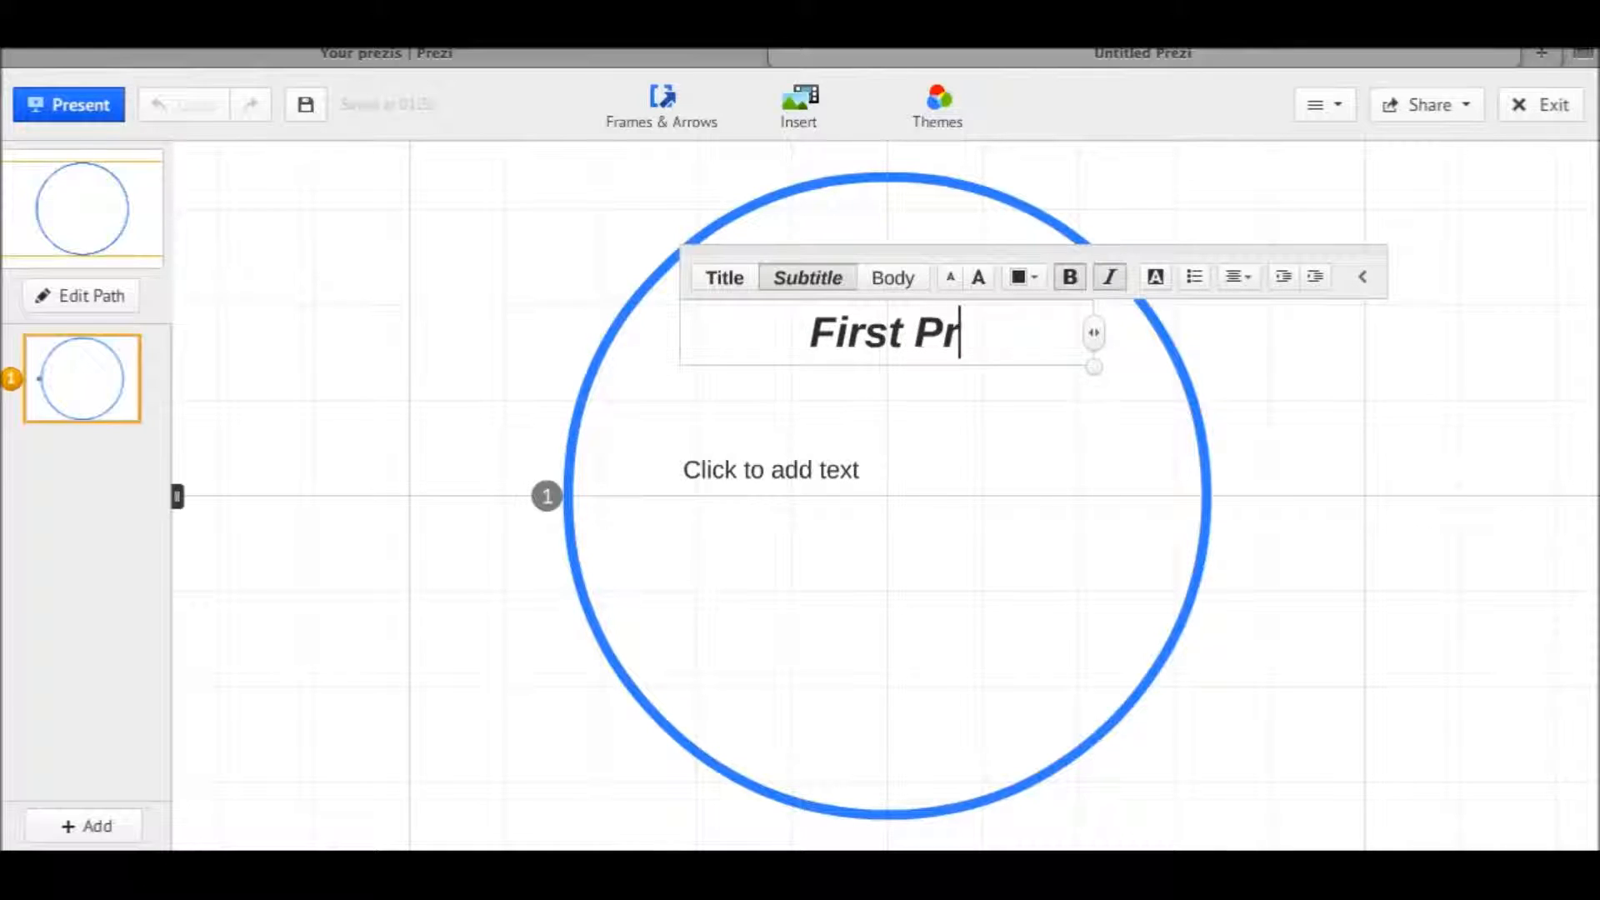
pyautogui.write('ezi')
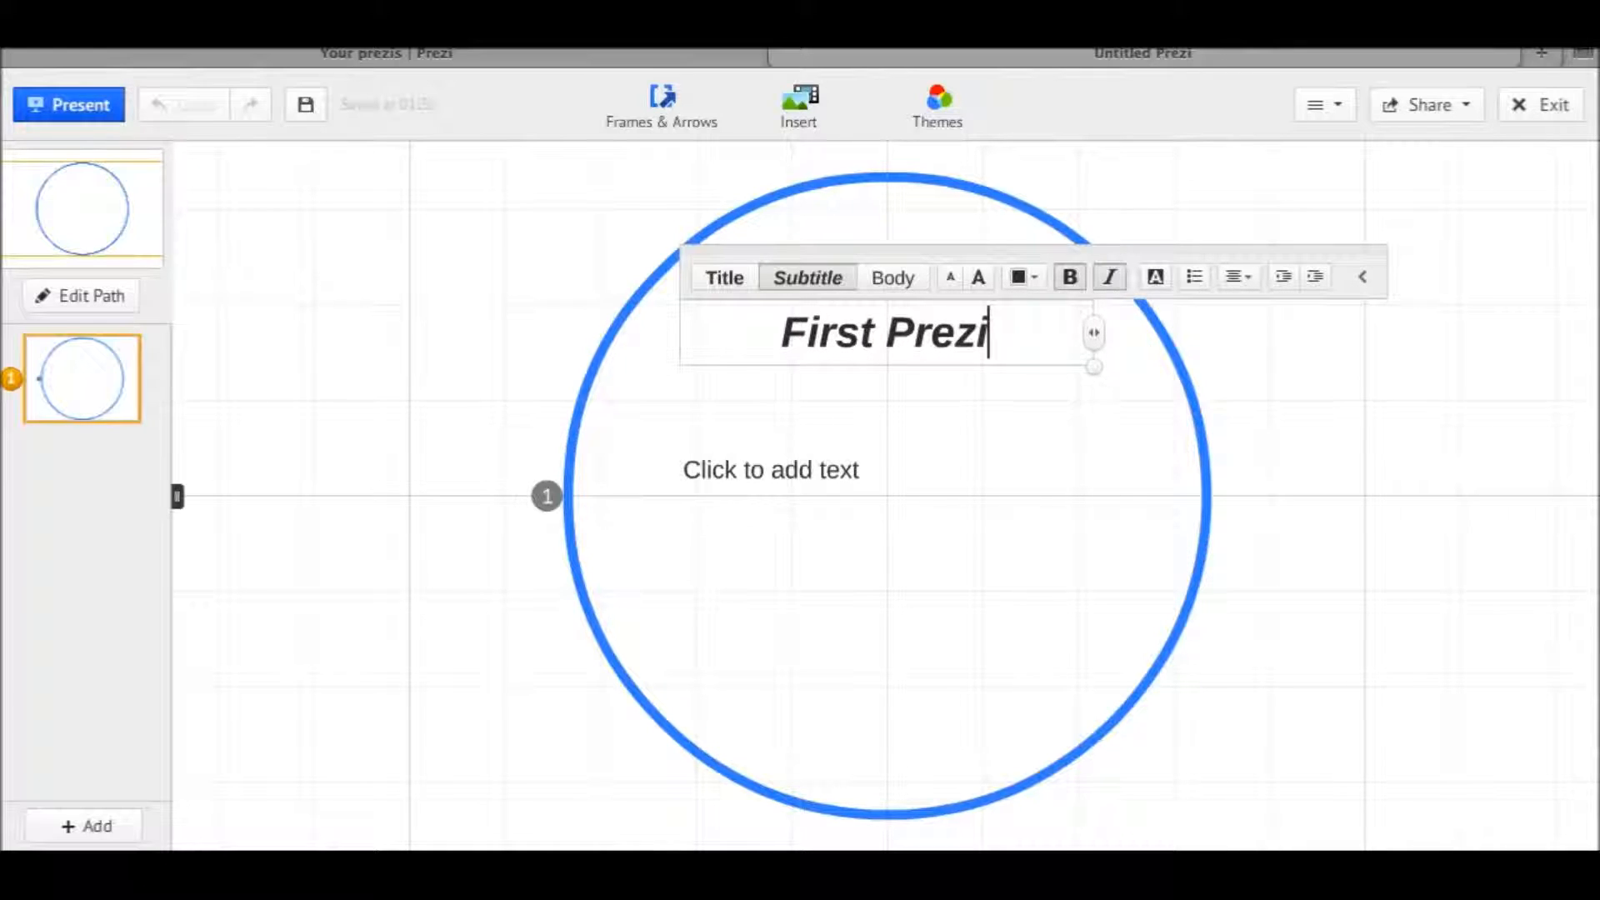
# - Fill the first frame's body text with "This is going to be a new way to create presentations."
pyautogui.click(782, 470)
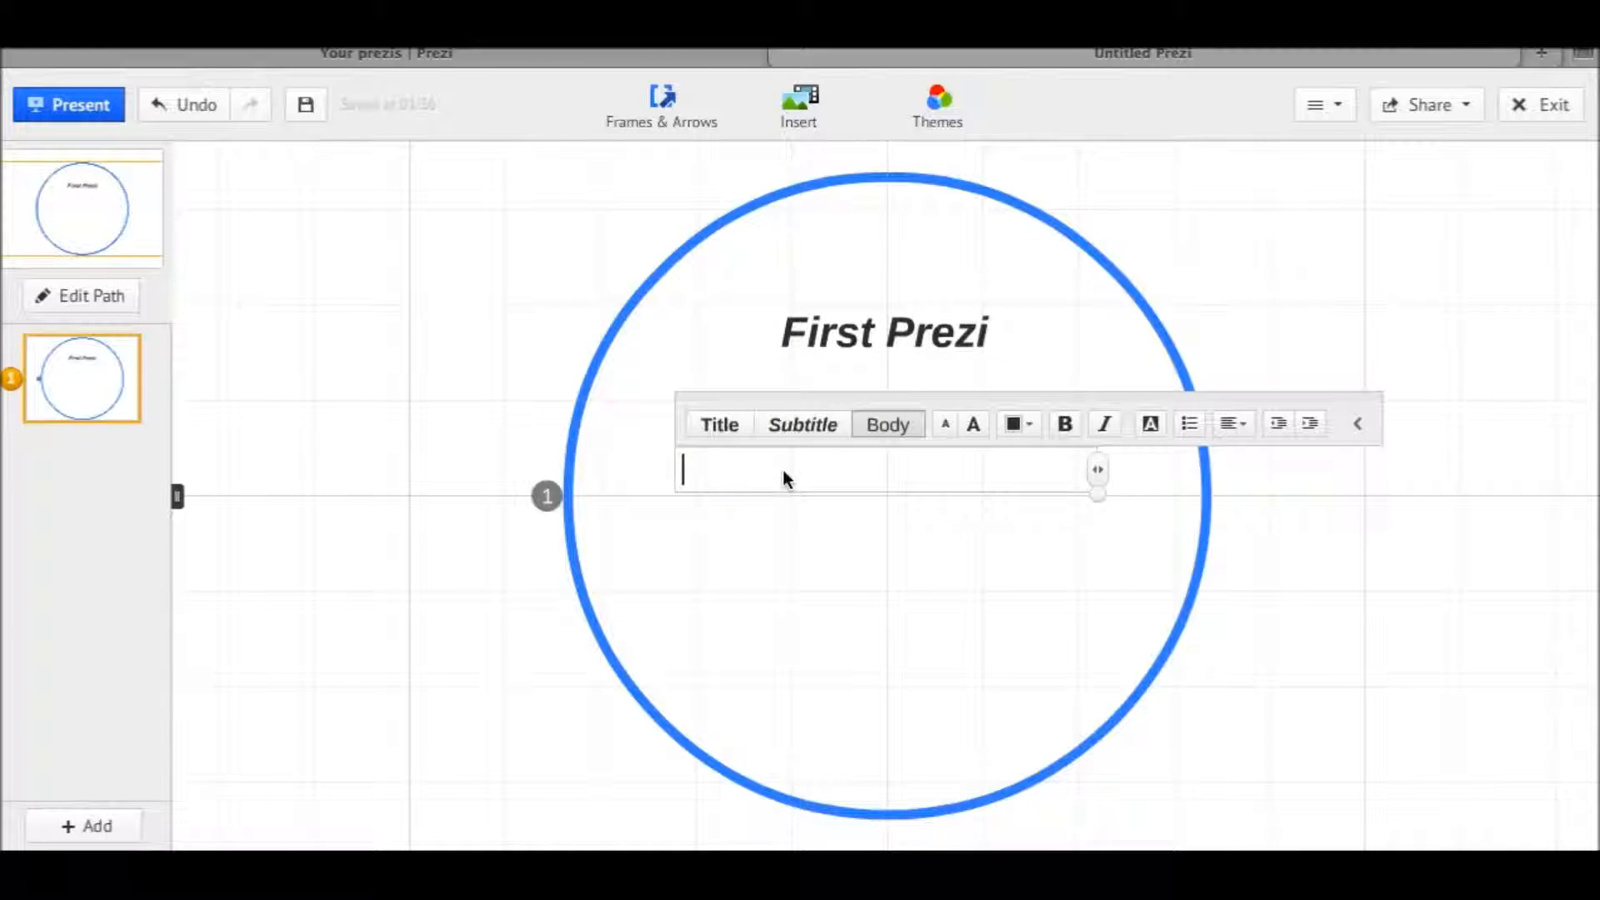
pyautogui.write('This is going')
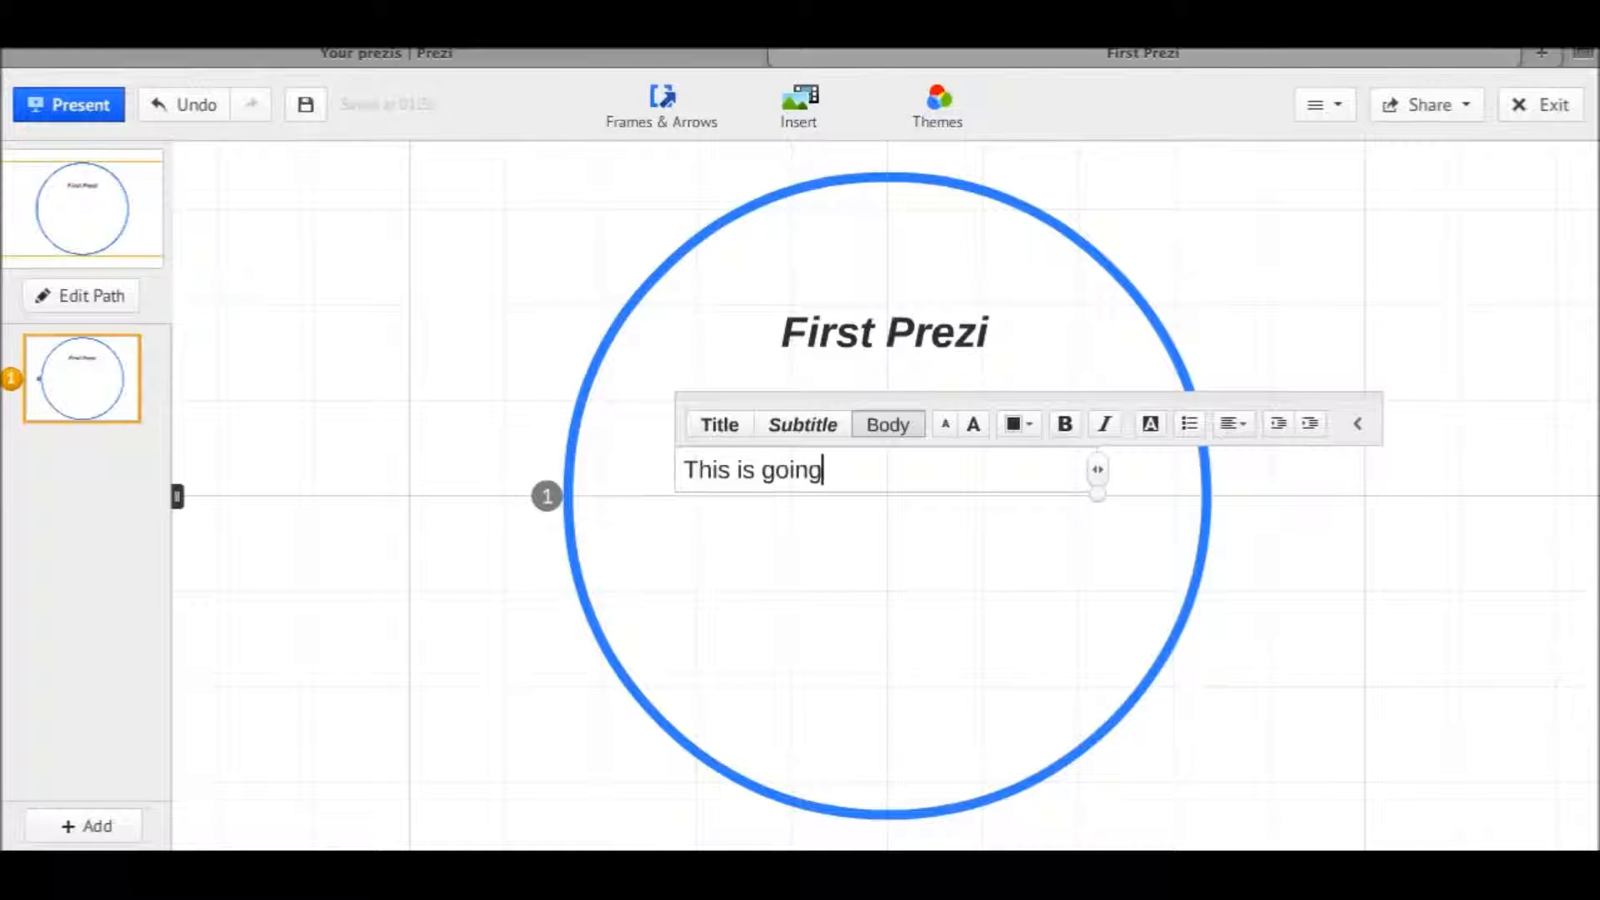
pyautogui.write(' to be a new ')
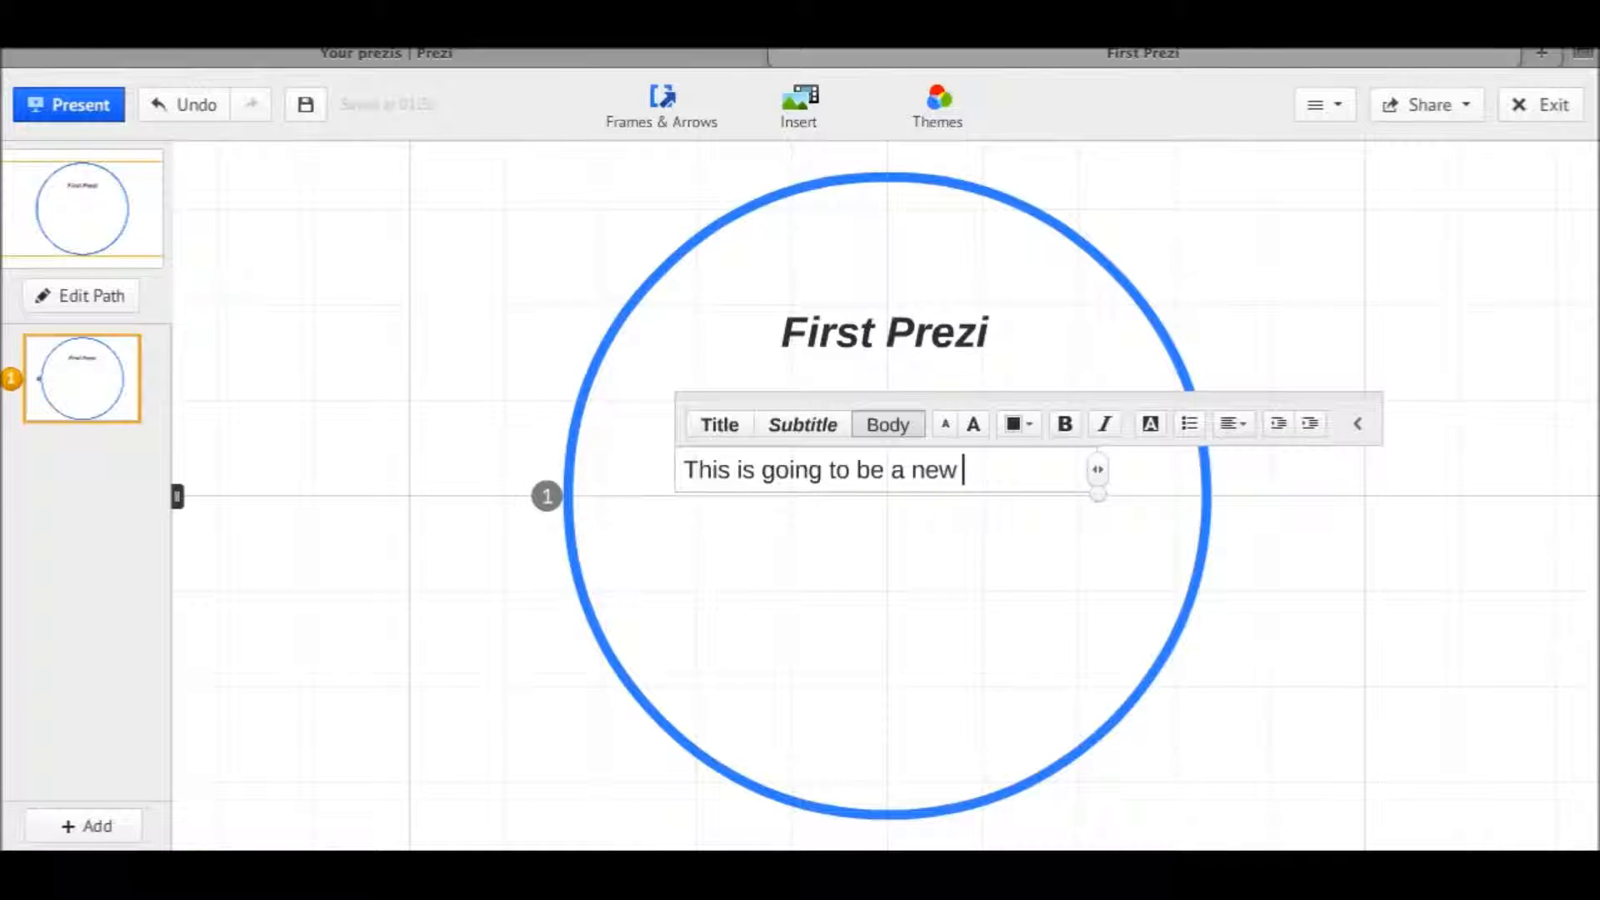
pyautogui.write('way to c')
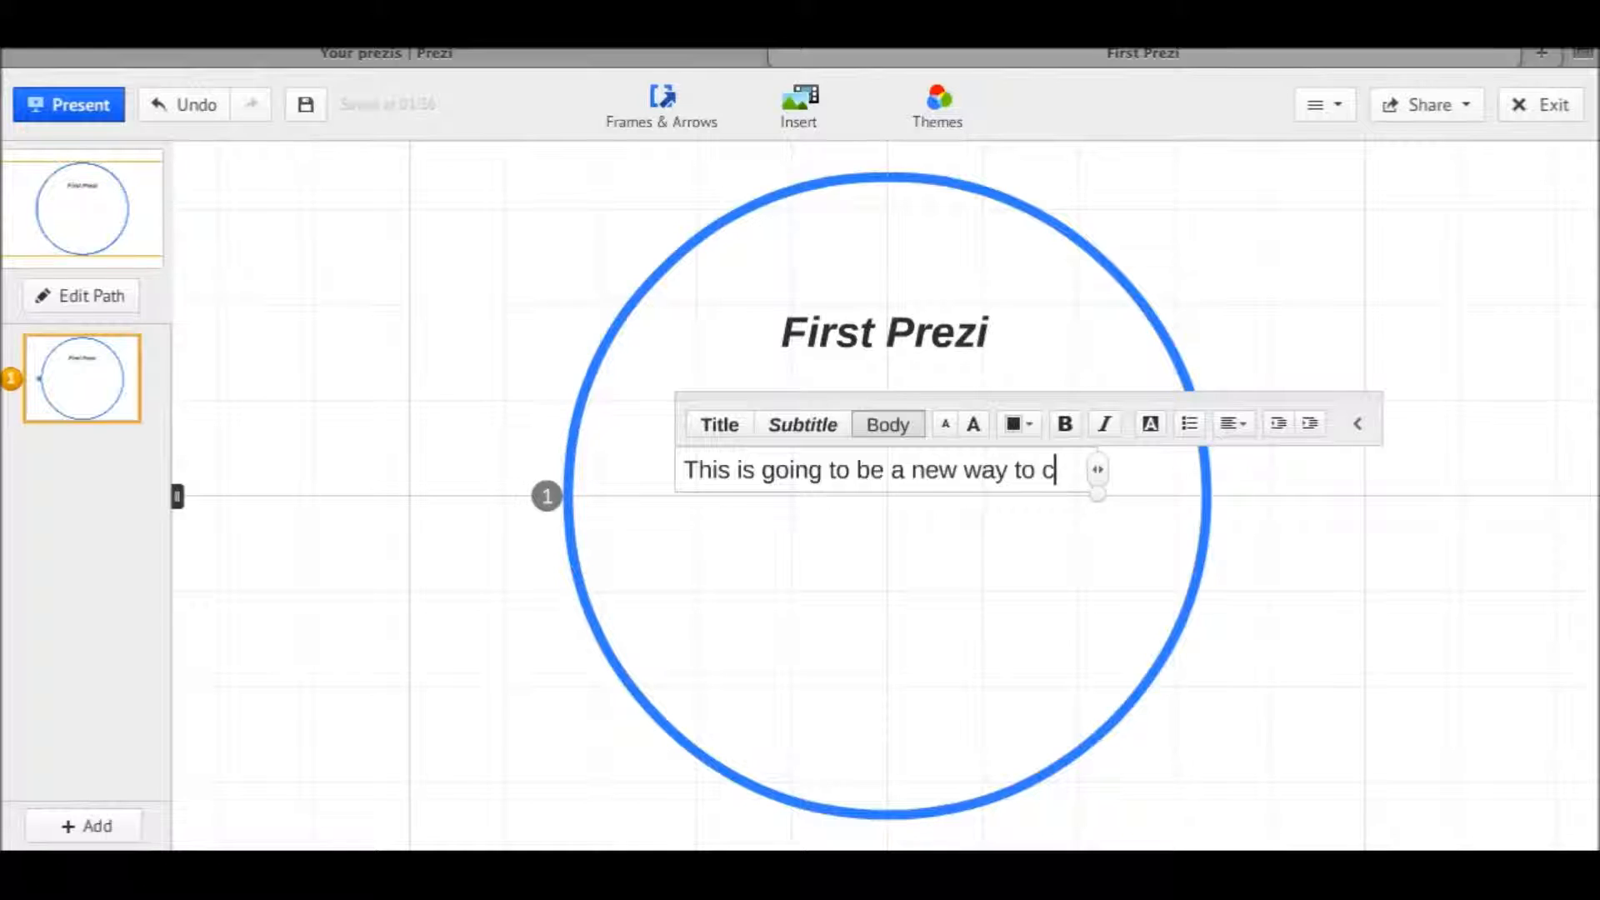
pyautogui.write('reate presentations.')
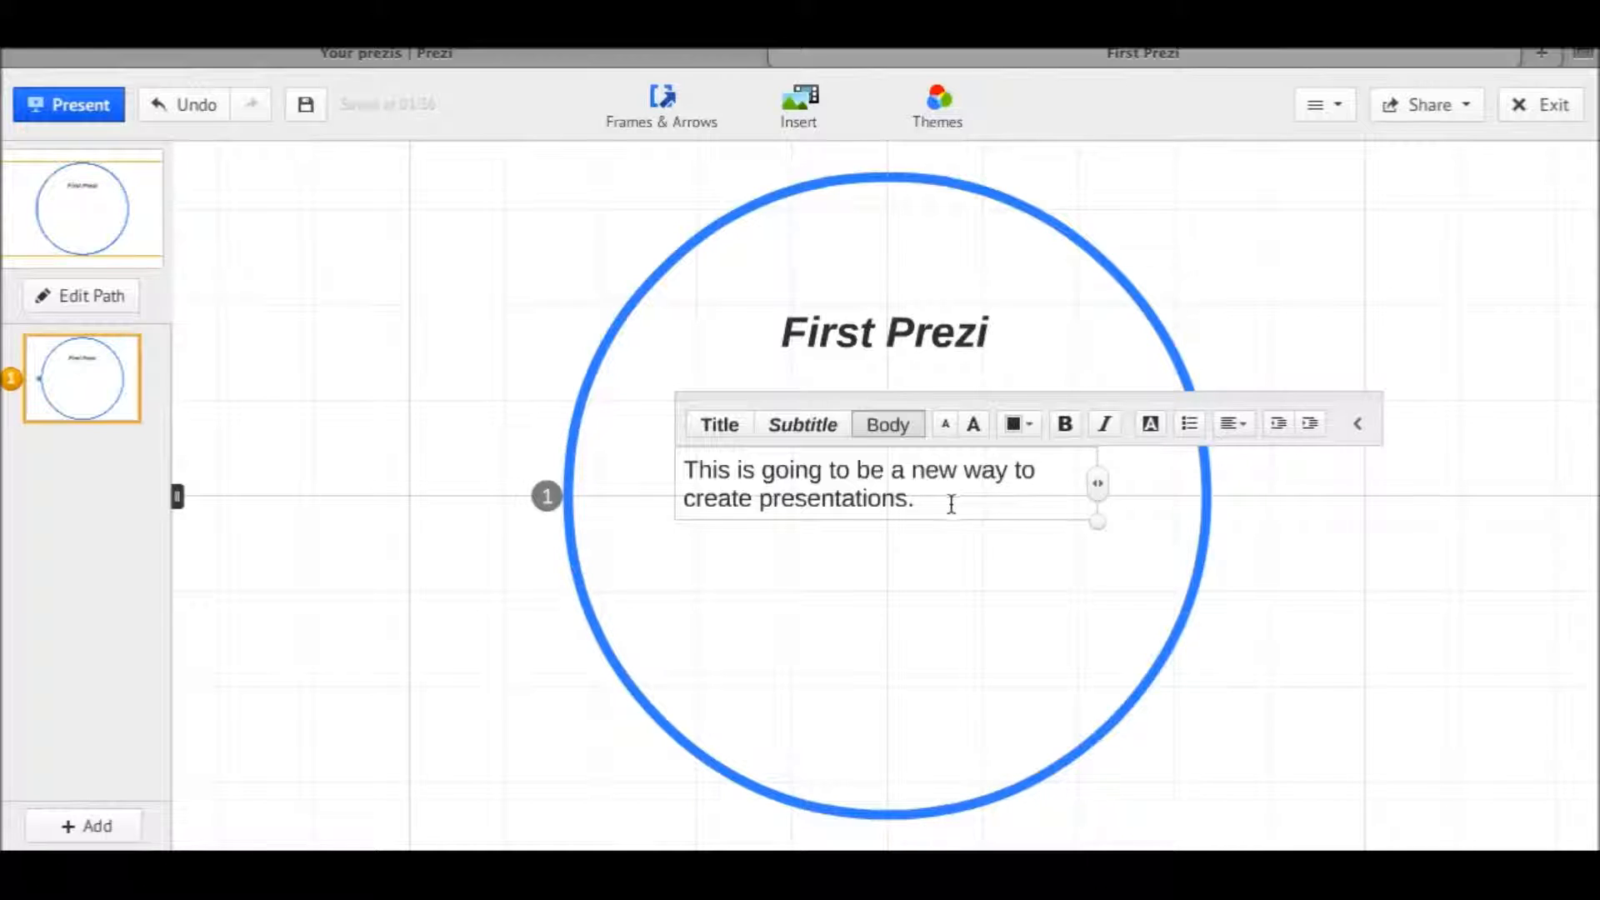
# - Center-align the whole body text in the first circle frame
pyautogui.moveTo(950, 500); pyautogui.dragTo(688, 471)
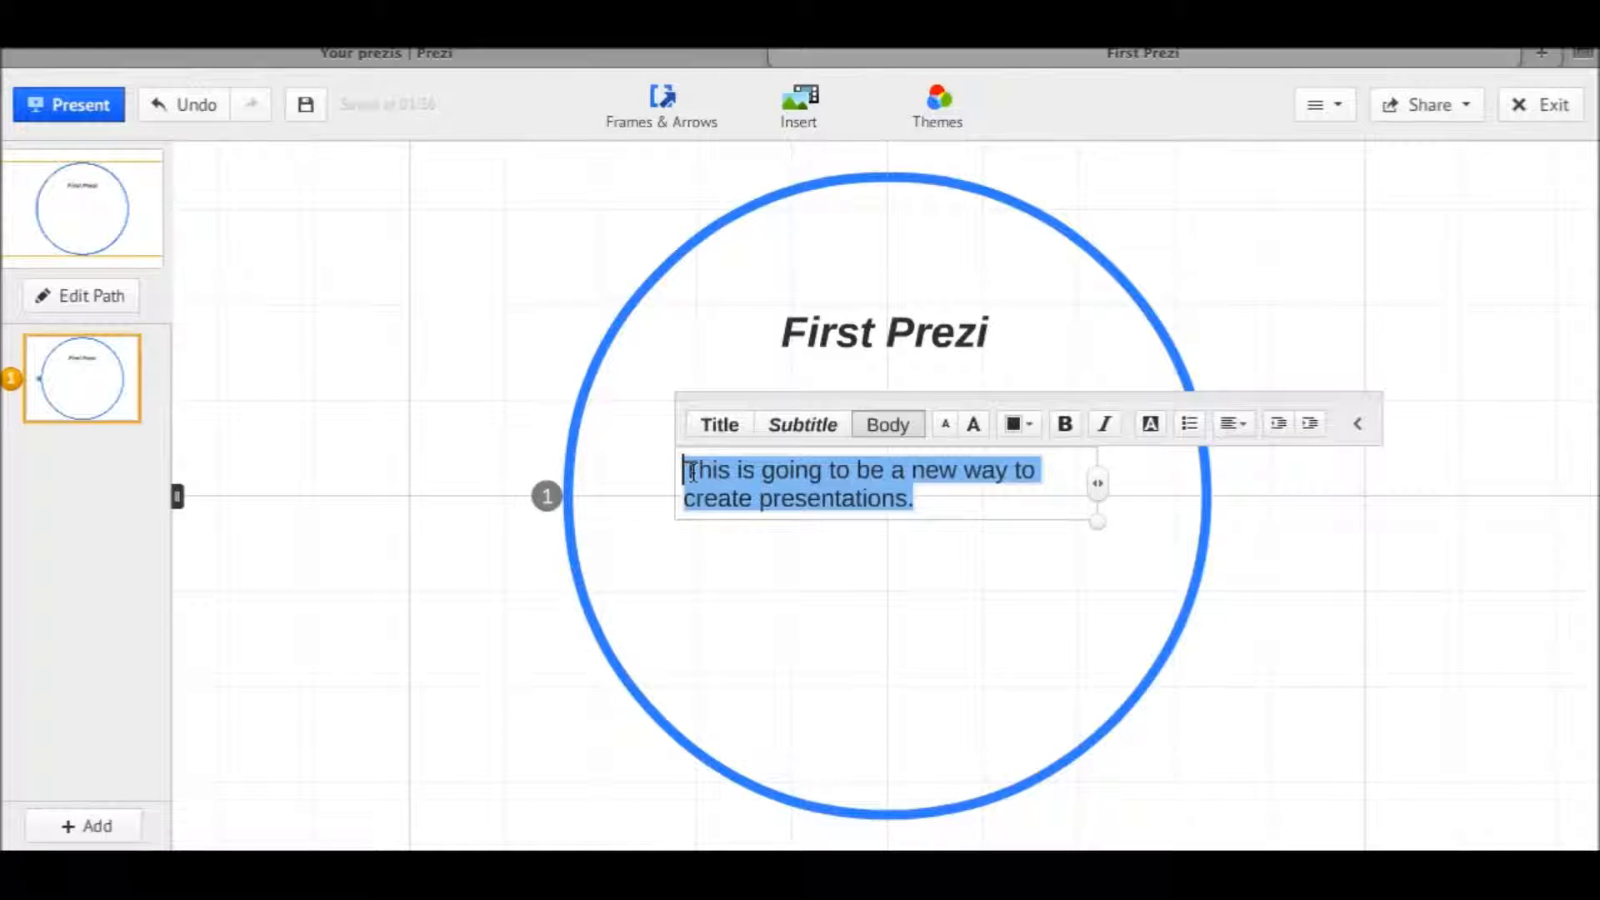
pyautogui.click(1234, 425)
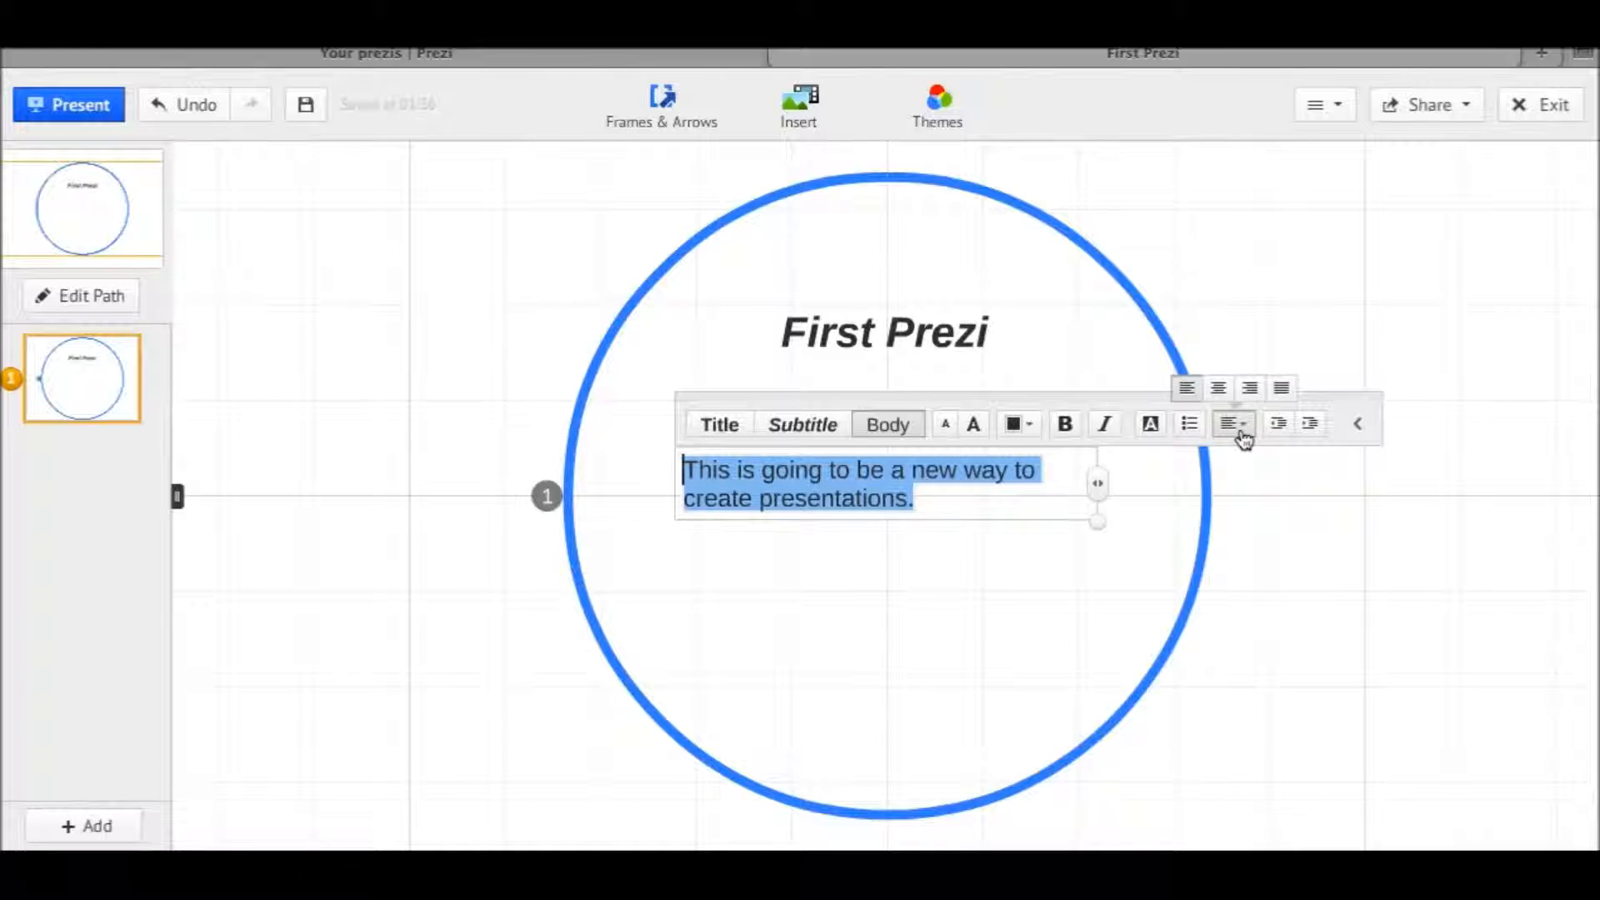
pyautogui.click(1219, 389)
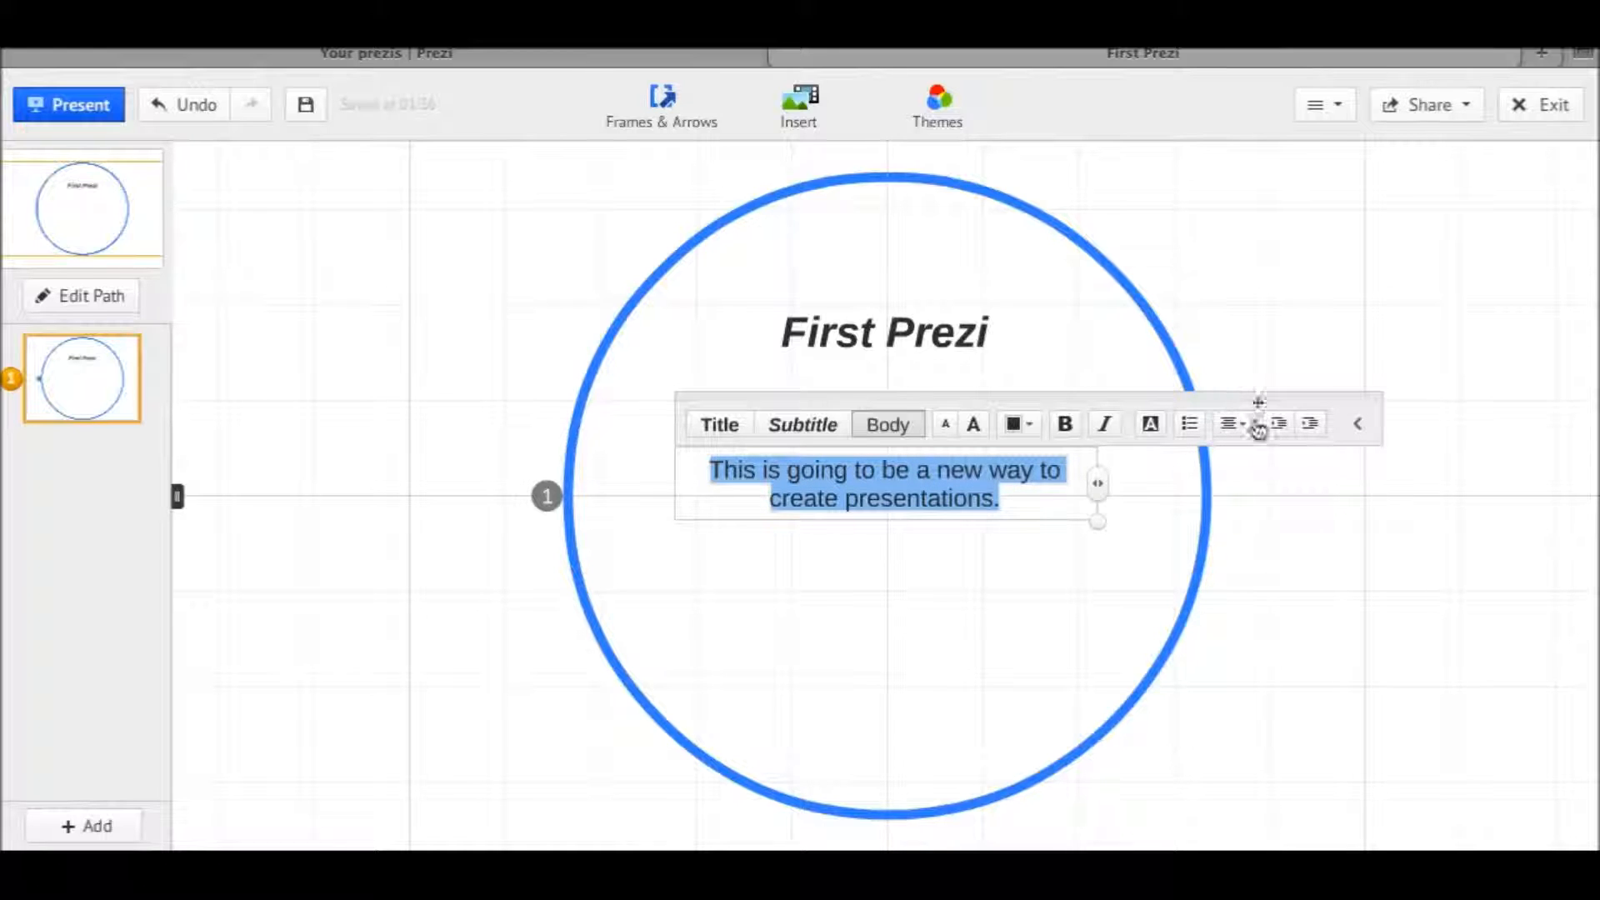
pyautogui.click(1311, 503)
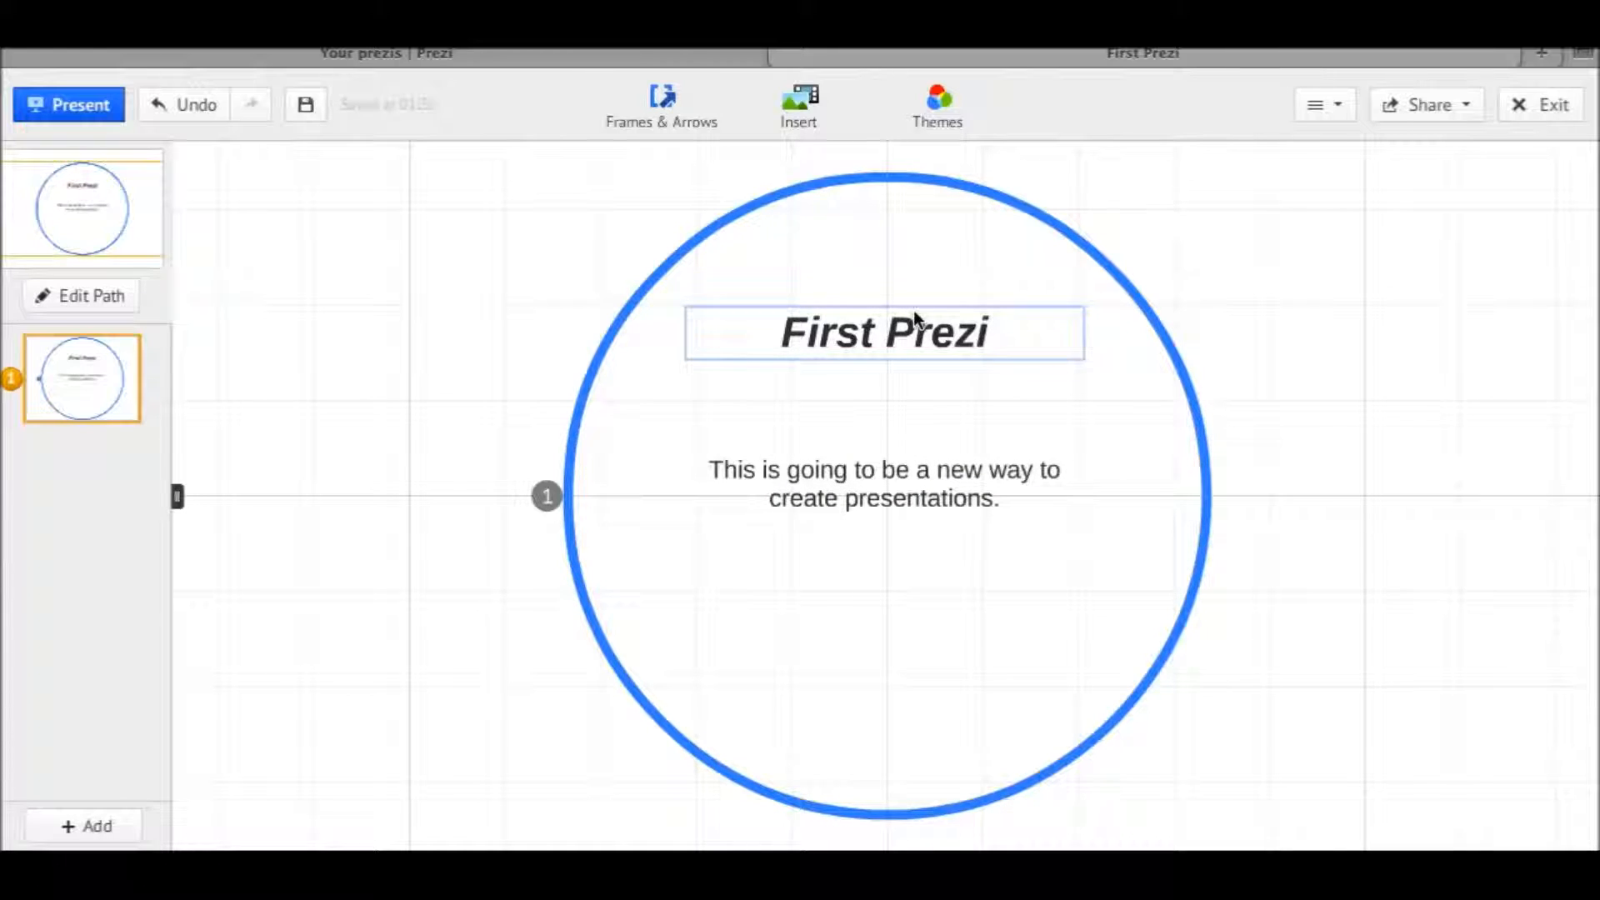
# - Add a small circle frame with title and body text placeholders outside the first circle, at its upper right
pyautogui.click(90, 827)
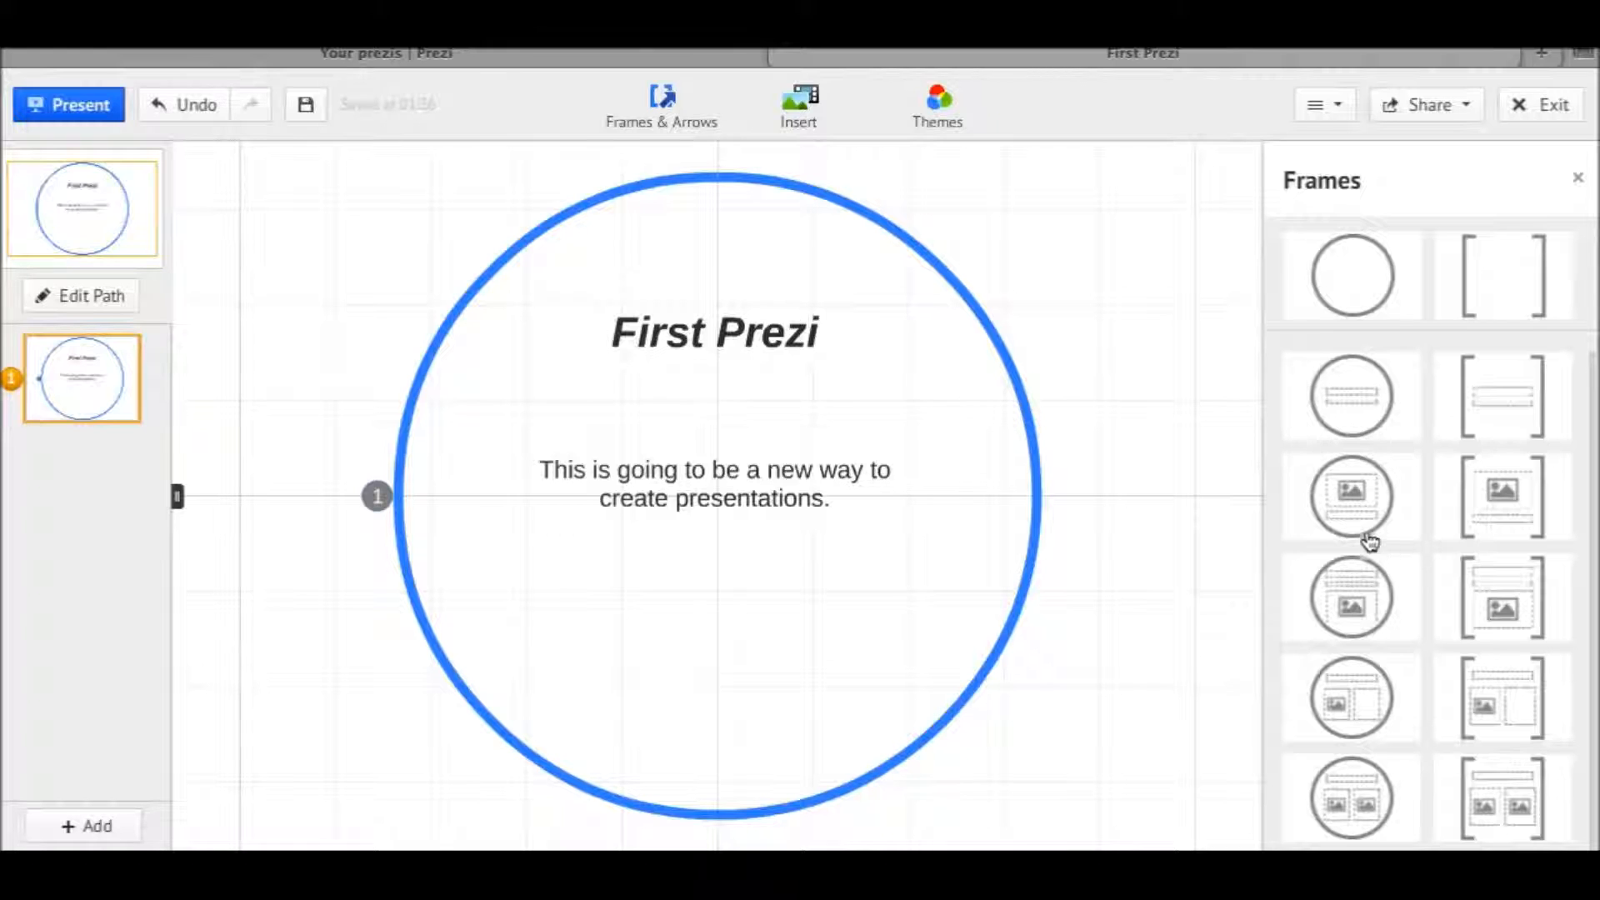
pyautogui.click(1366, 416)
pyautogui.moveTo(1367, 417); pyautogui.dragTo(1120, 275)
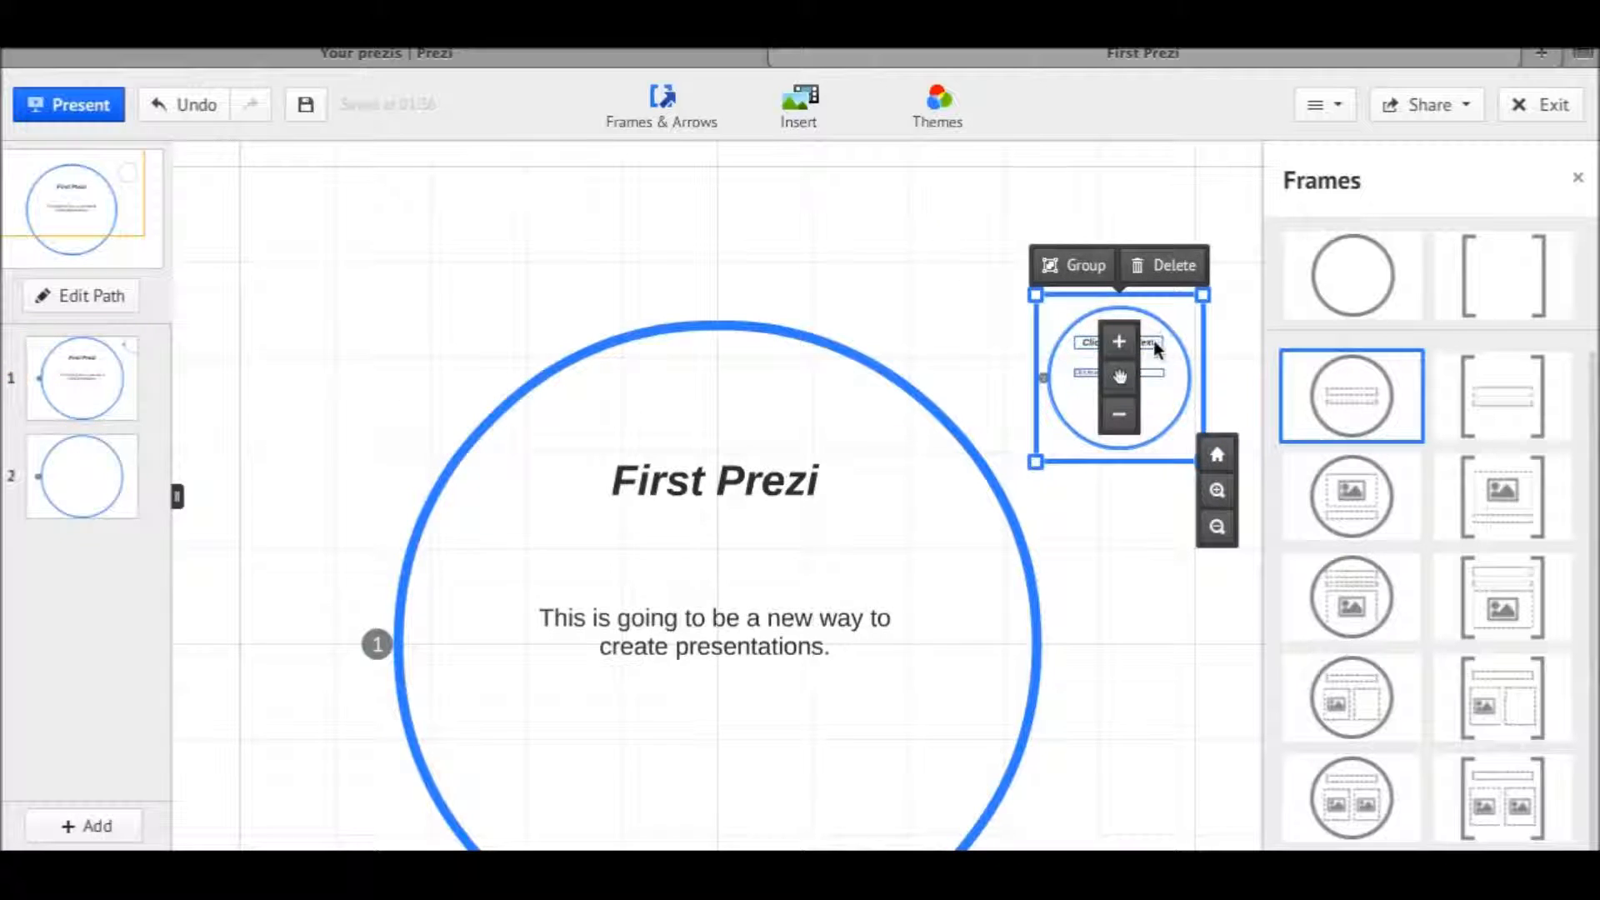
# - Enter "2nd Object" as the title text in the new second circle frame
pyautogui.click(1150, 344)
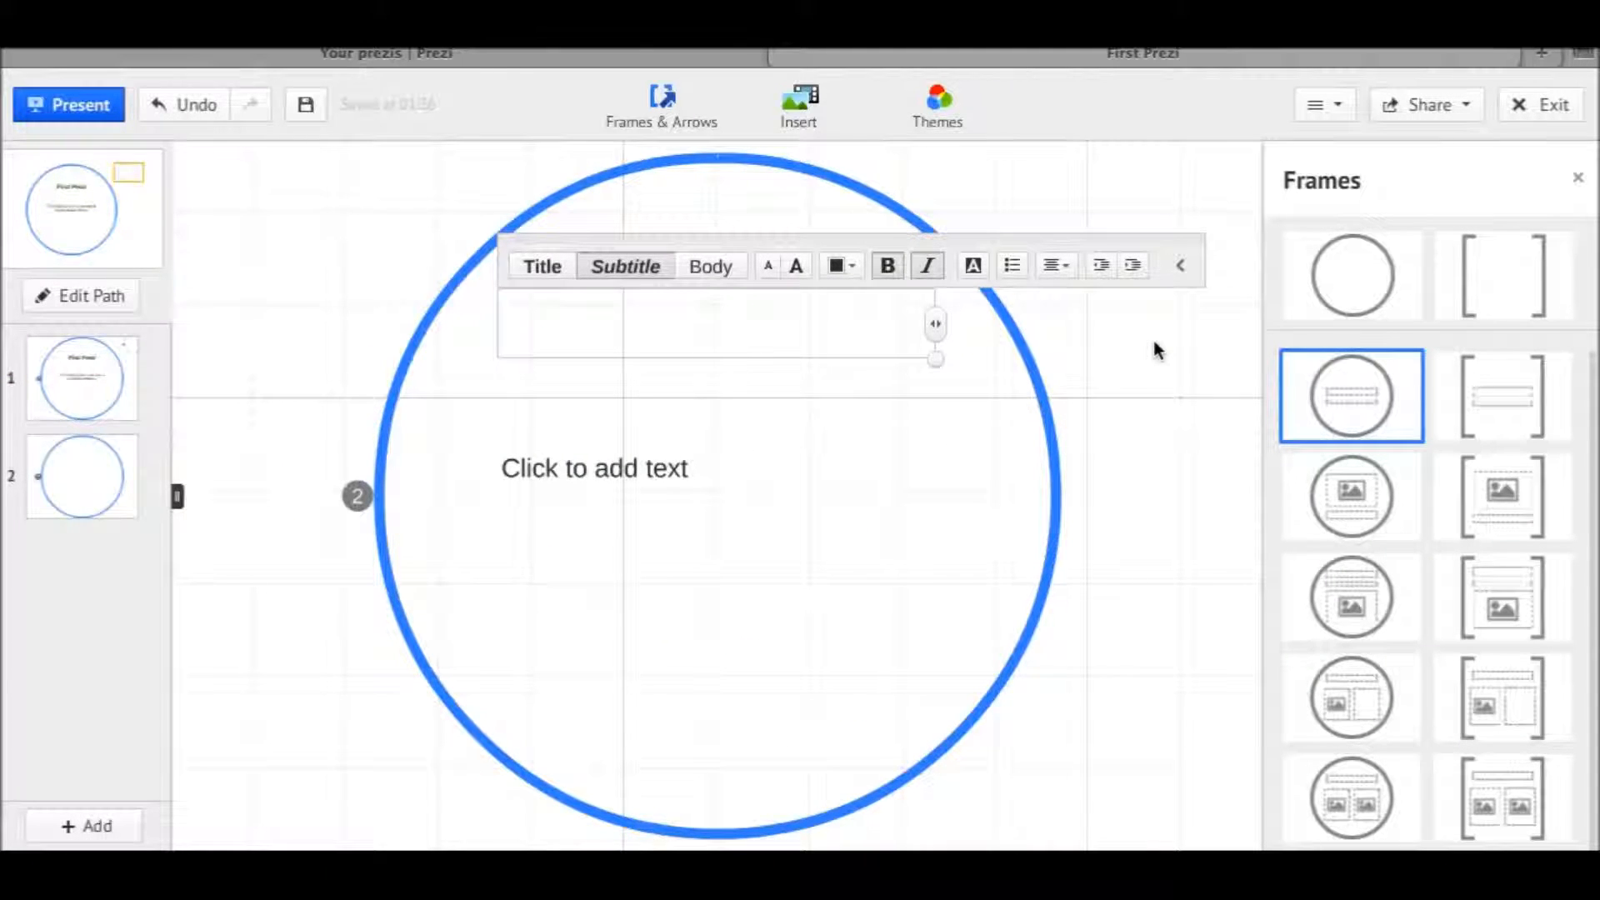
pyautogui.write('2nd O')
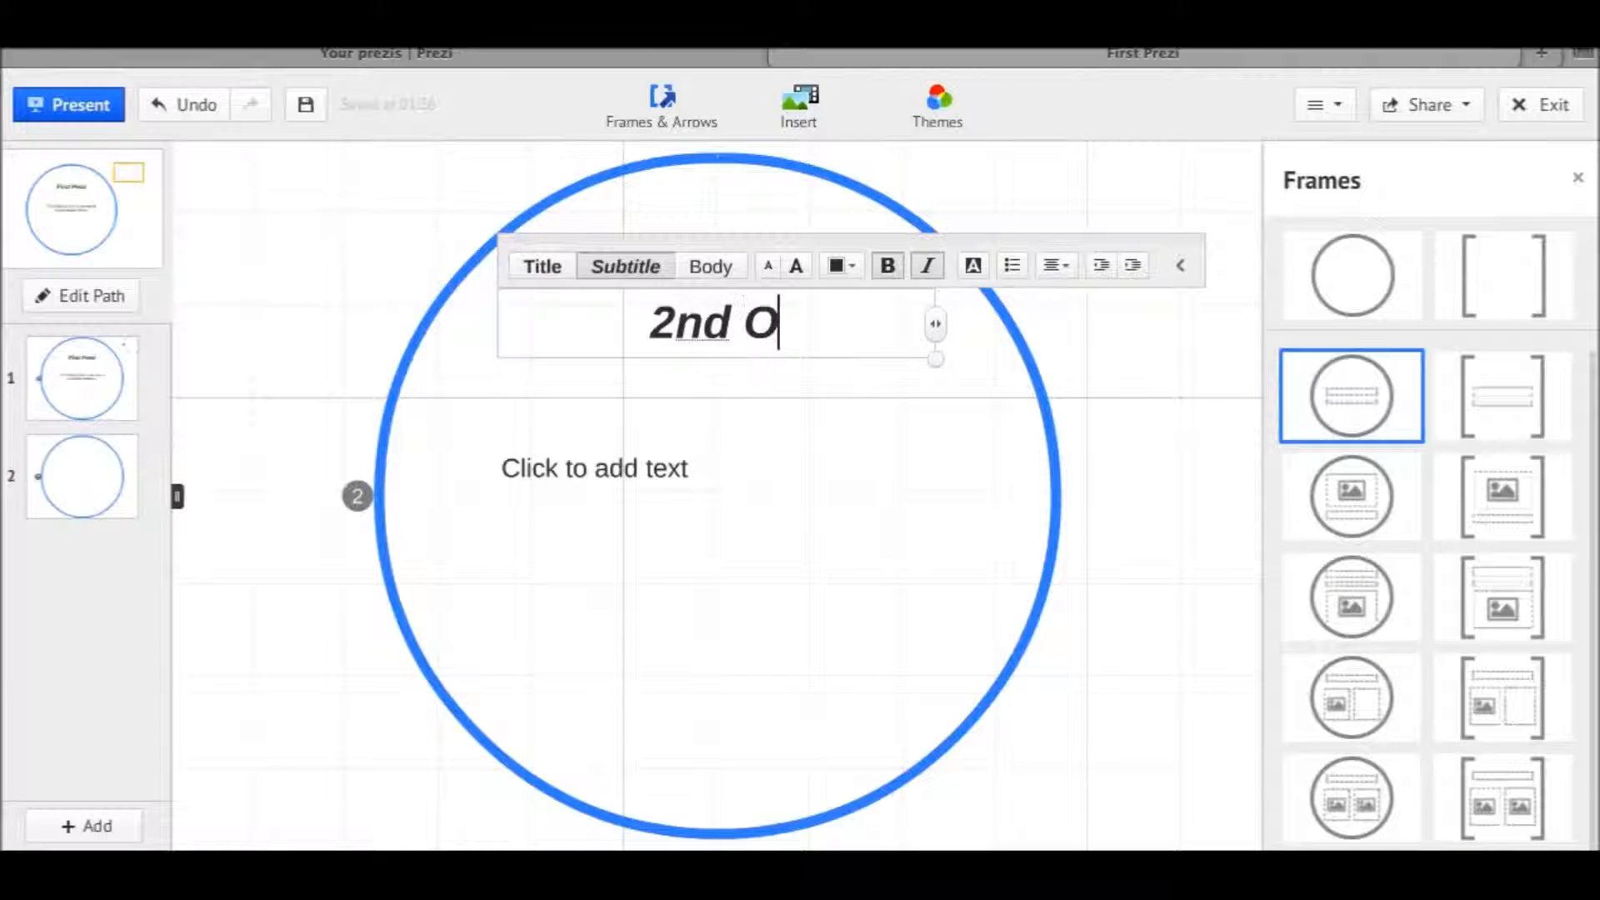
pyautogui.write('j')
pyautogui.press('BackSpace')
pyautogui.write('b')
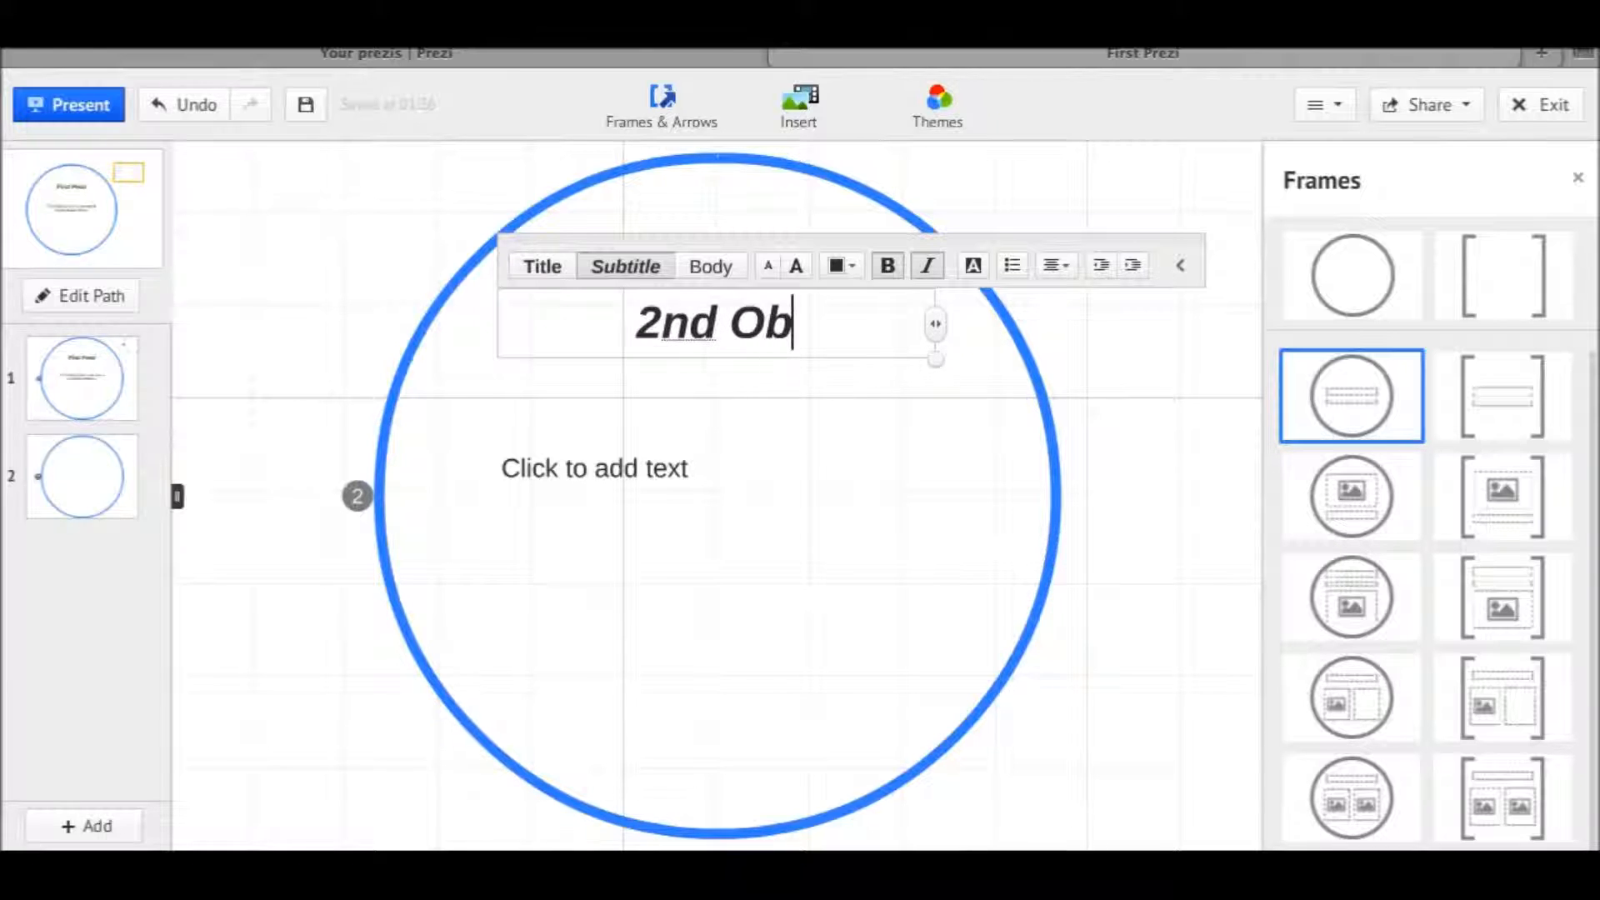
pyautogui.write('ject')
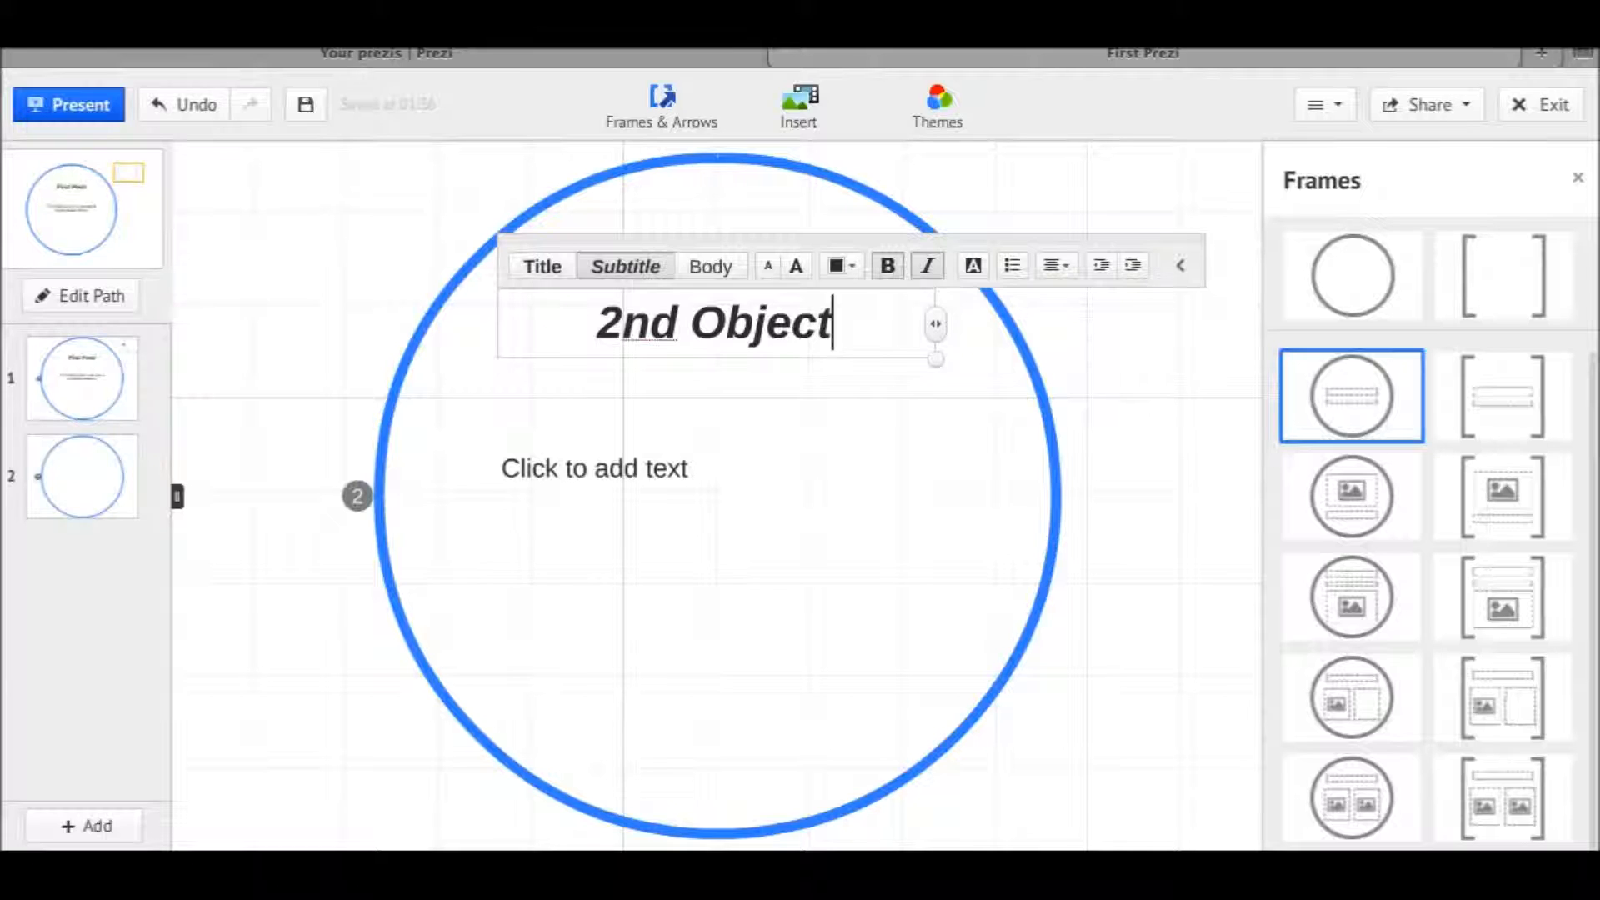
# - Fill the second frame's body text with "This is our second object to add text."
pyautogui.click(627, 468)
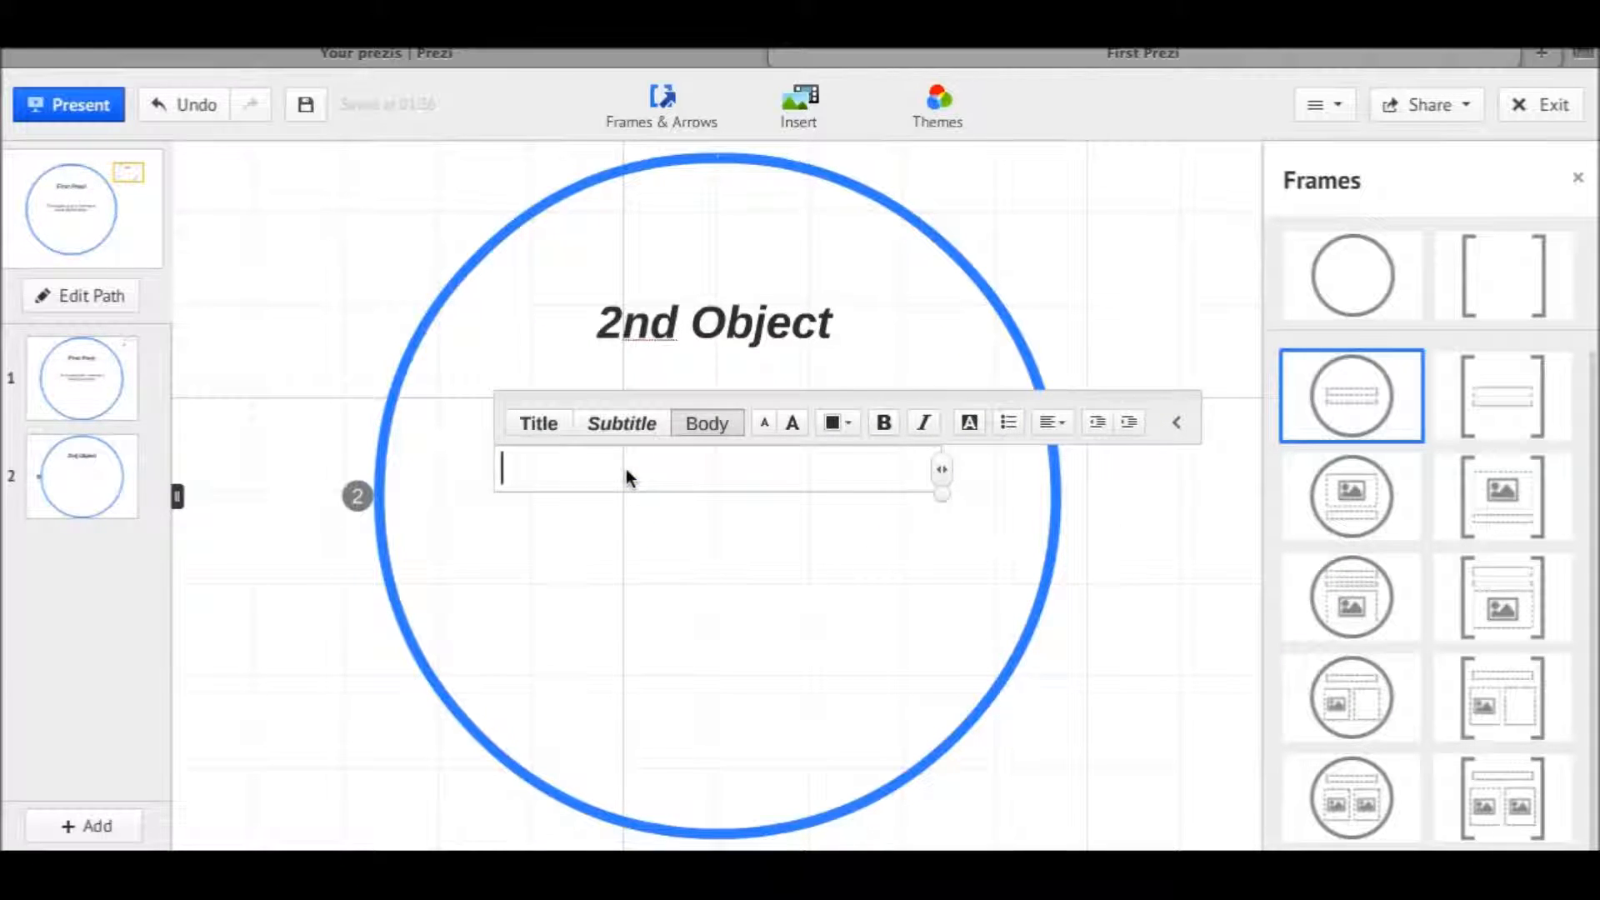
pyautogui.write('This is our second object to add text.')
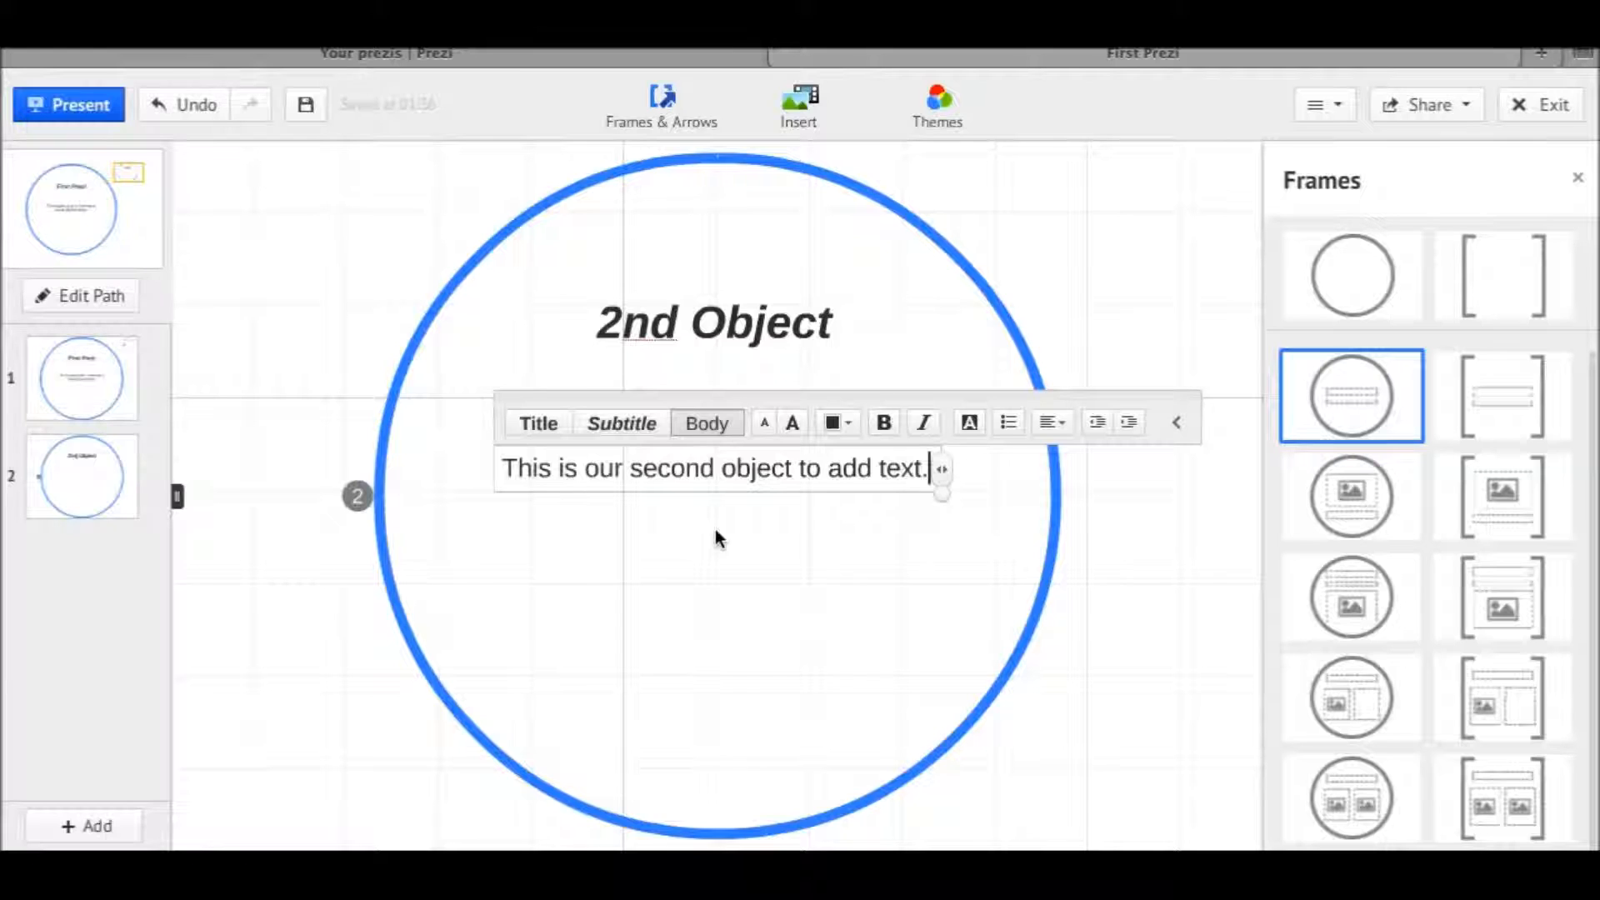
pyautogui.click(1066, 313)
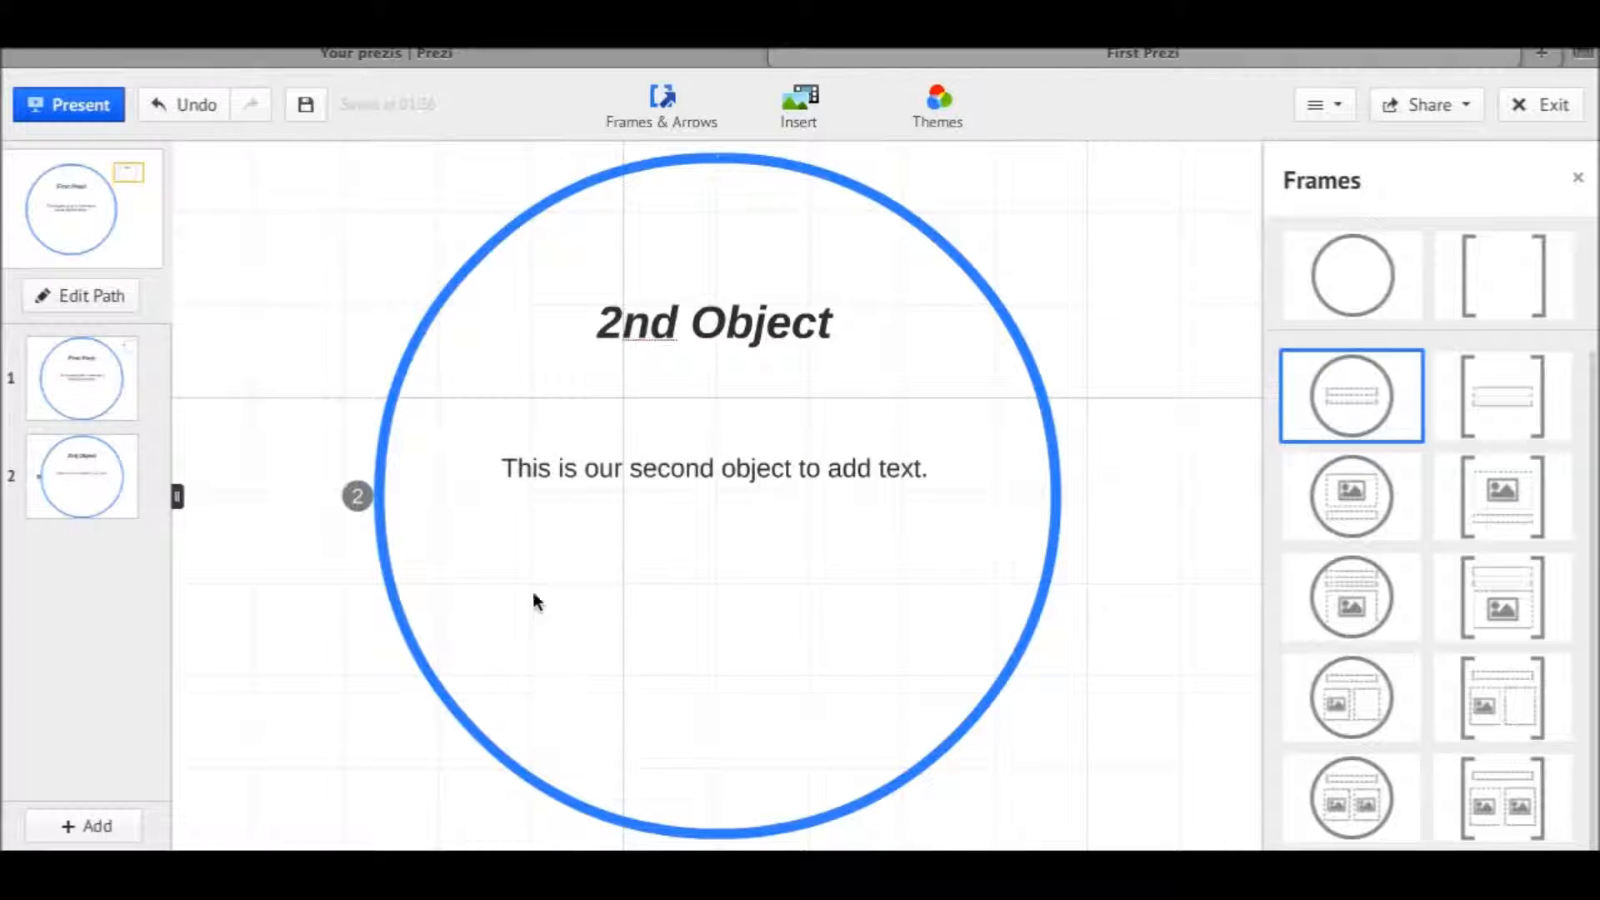
# - Add an empty circle frame outside the "2nd Object" circle, at its upper right
pyautogui.click(86, 825)
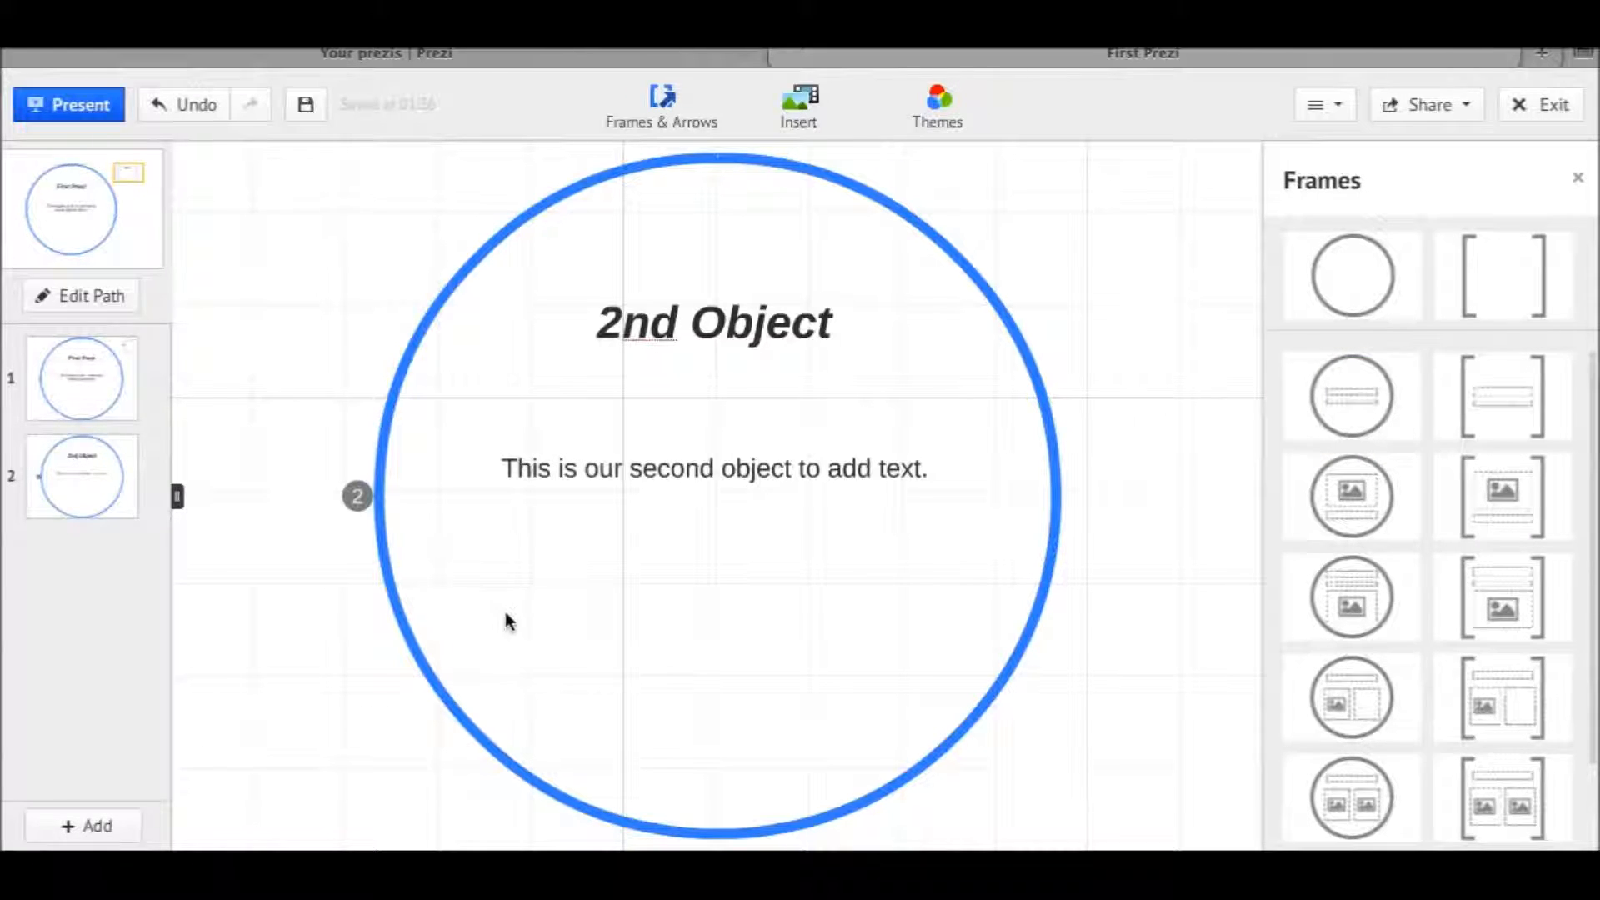
pyautogui.click(1362, 289)
pyautogui.moveTo(1361, 289); pyautogui.dragTo(1125, 239)
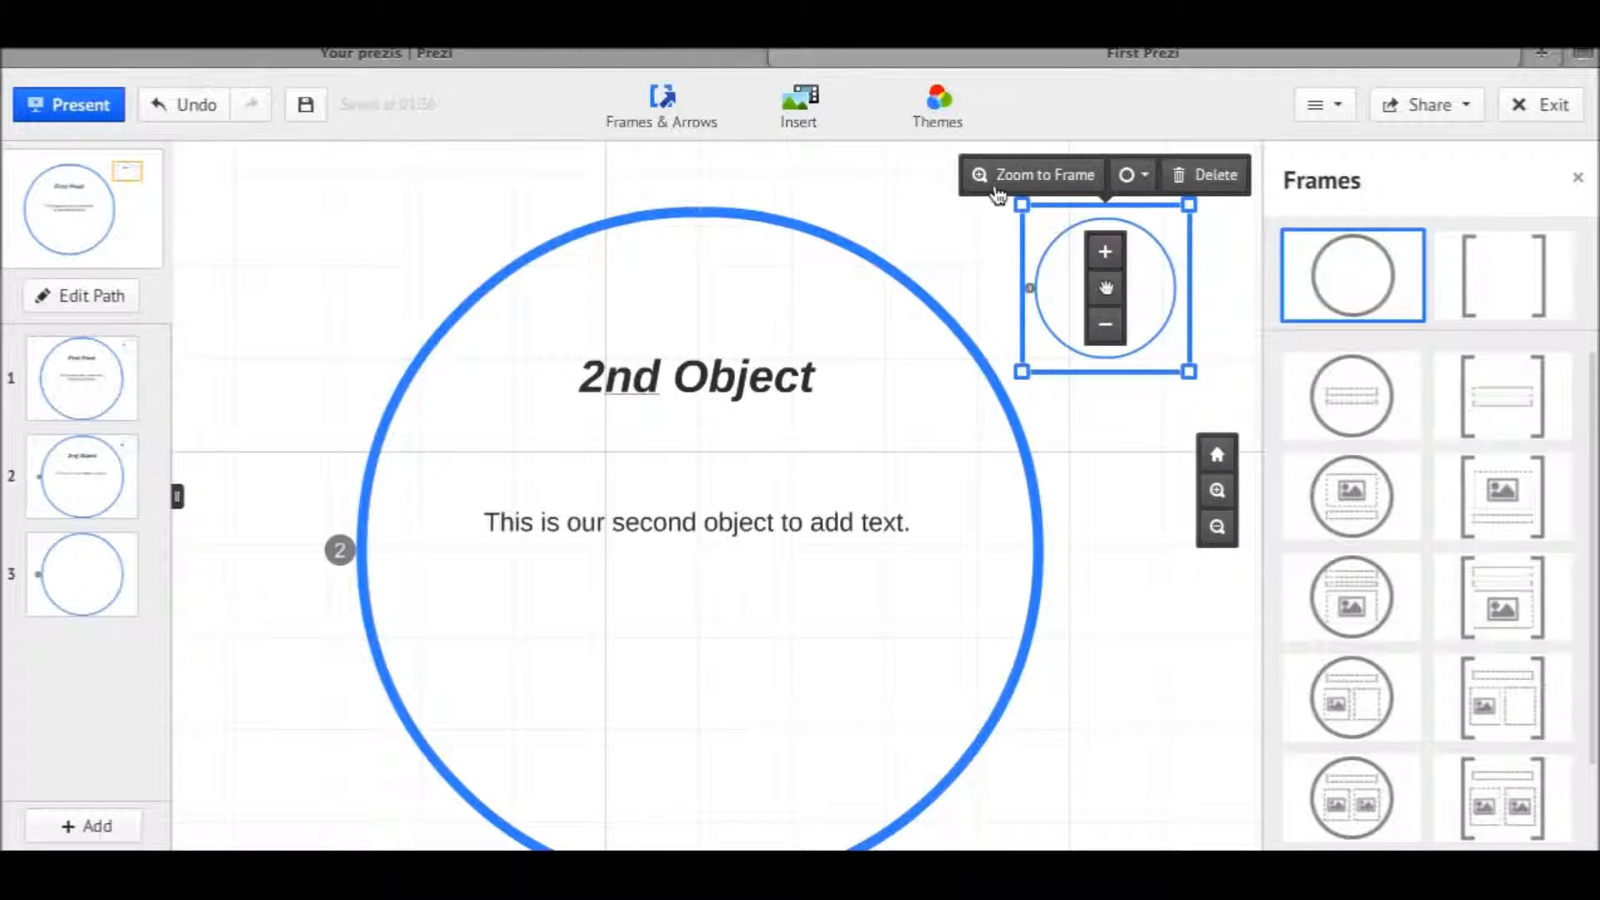
# - Insert the Intel processor picture from the recommended images onto the empty third circle frame
pyautogui.click(807, 124)
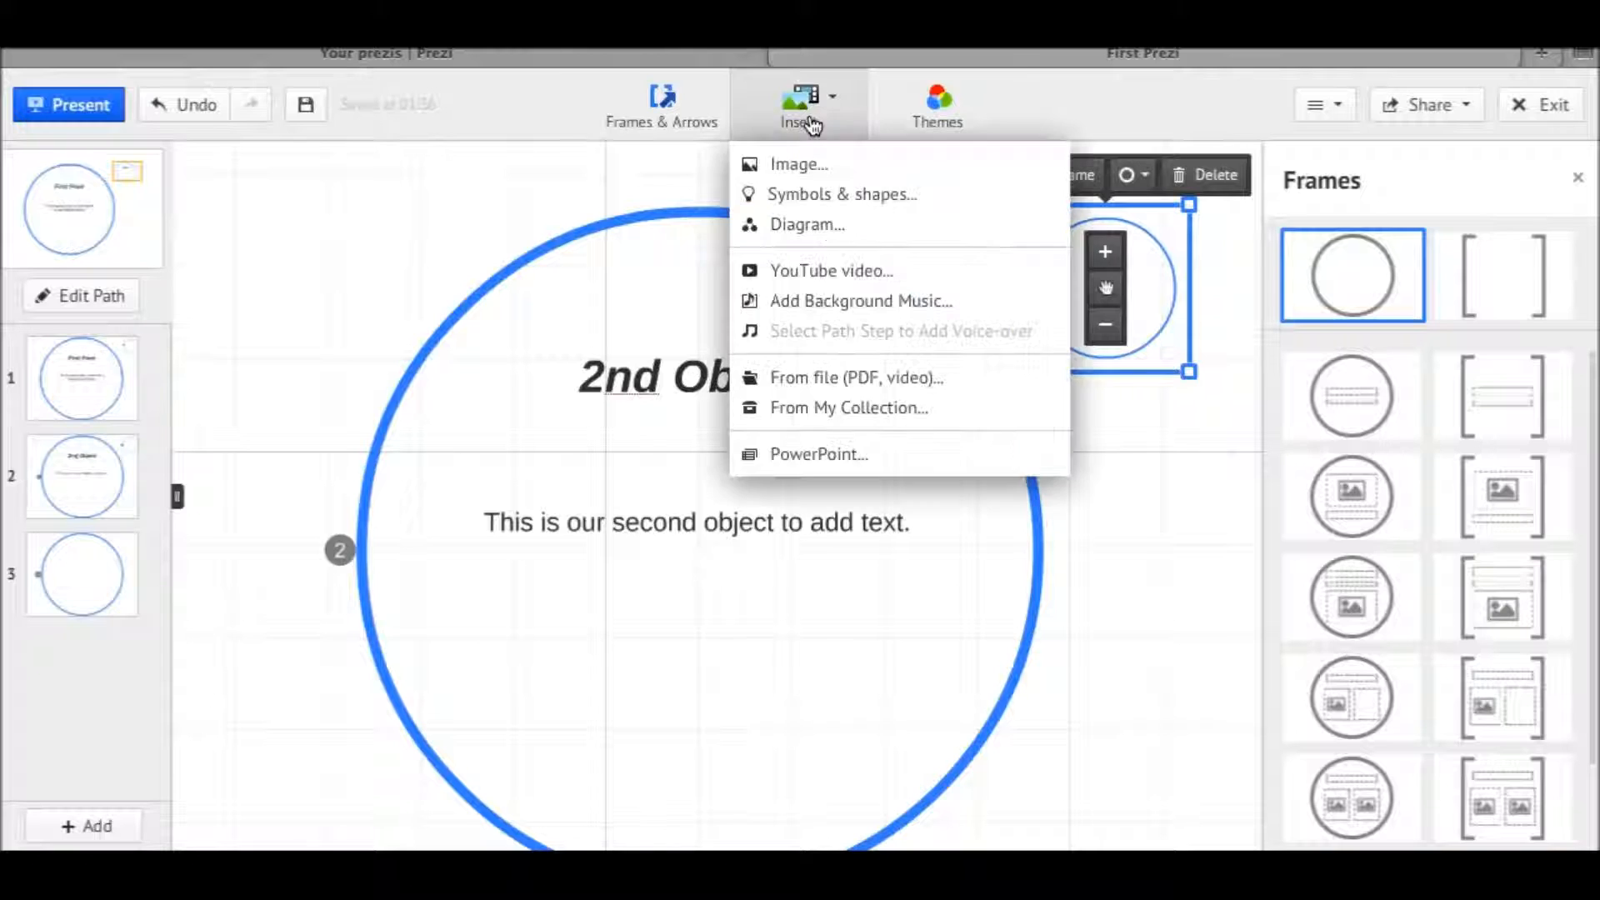
pyautogui.click(798, 165)
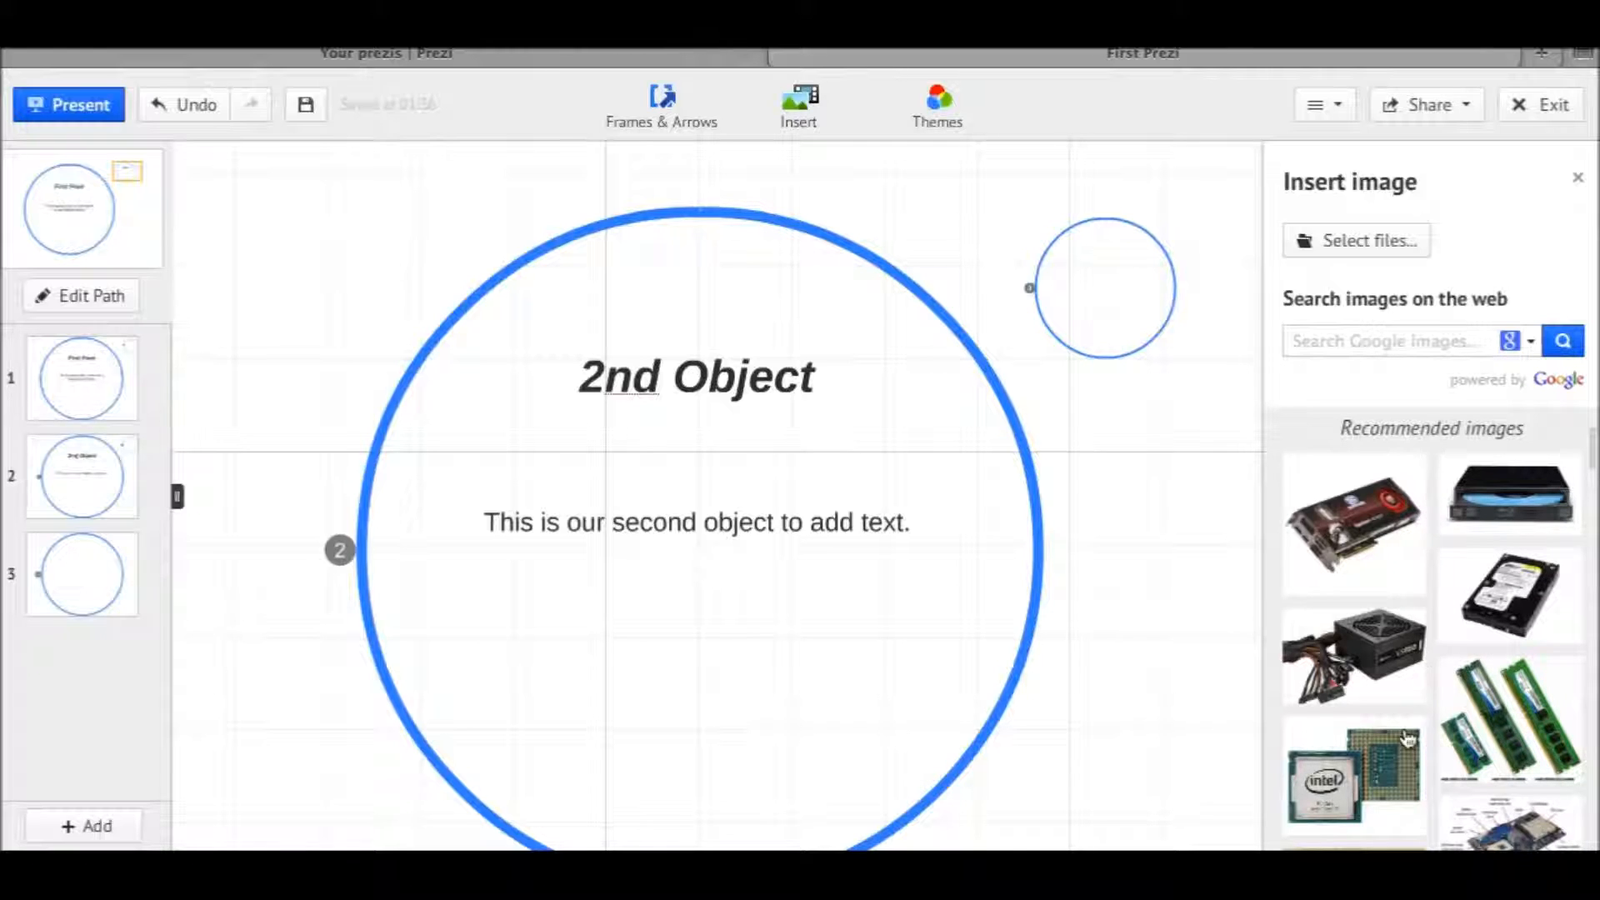
pyautogui.moveTo(1391, 762); pyautogui.dragTo(1116, 296)
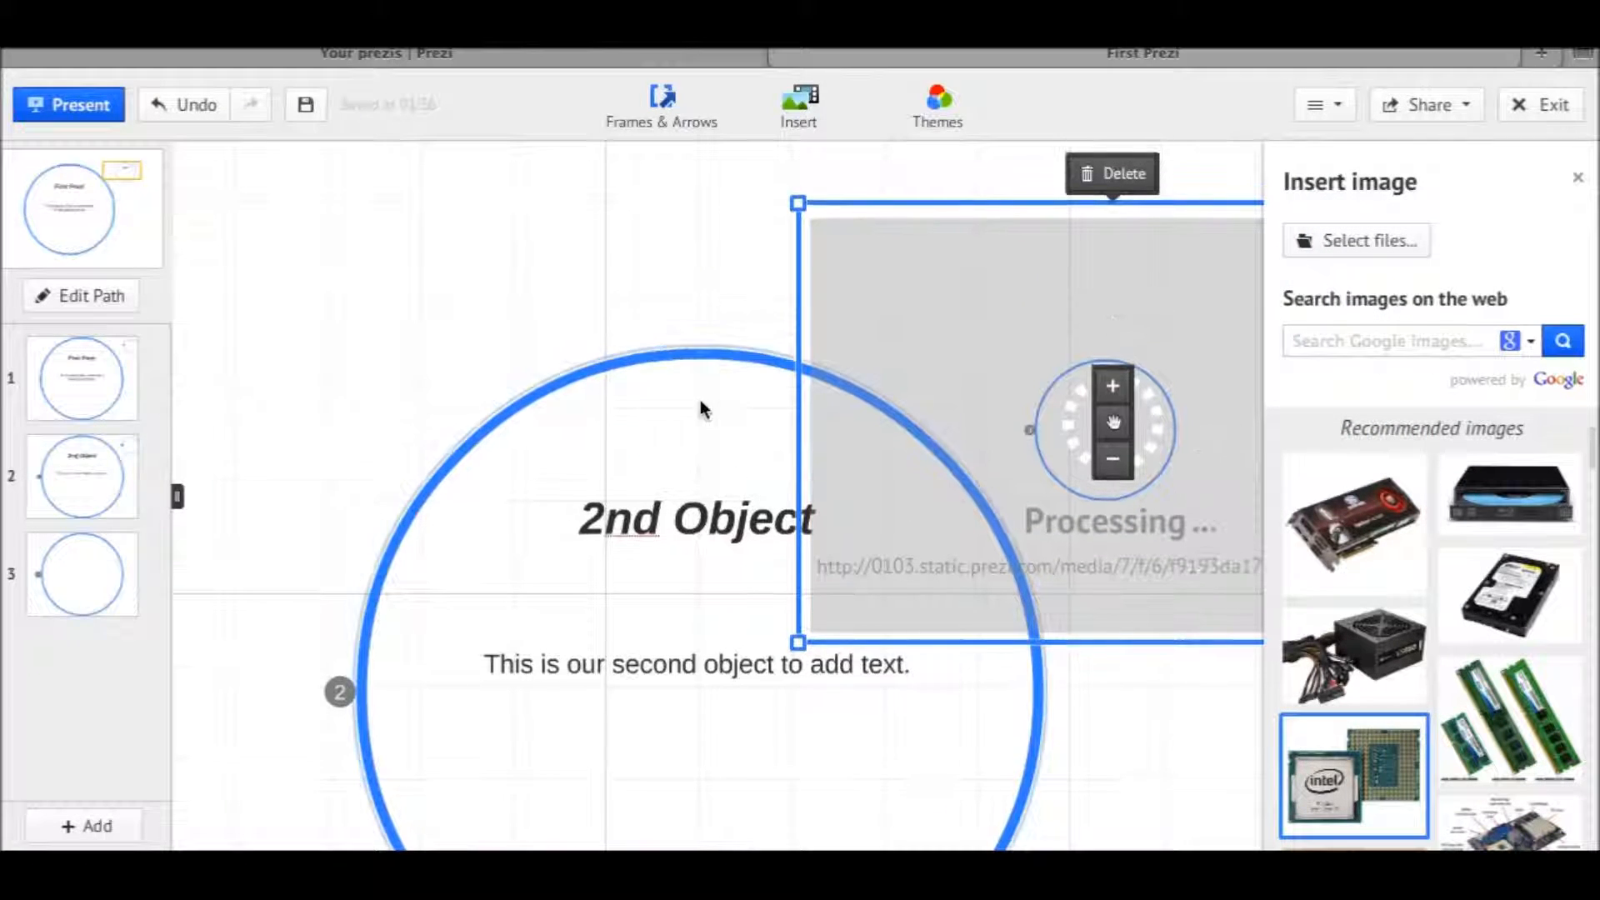
# - Shrink the processor image to fit inside the third circle frame and move it to the upper part of the circle
pyautogui.scroll(-2, 706, 286)
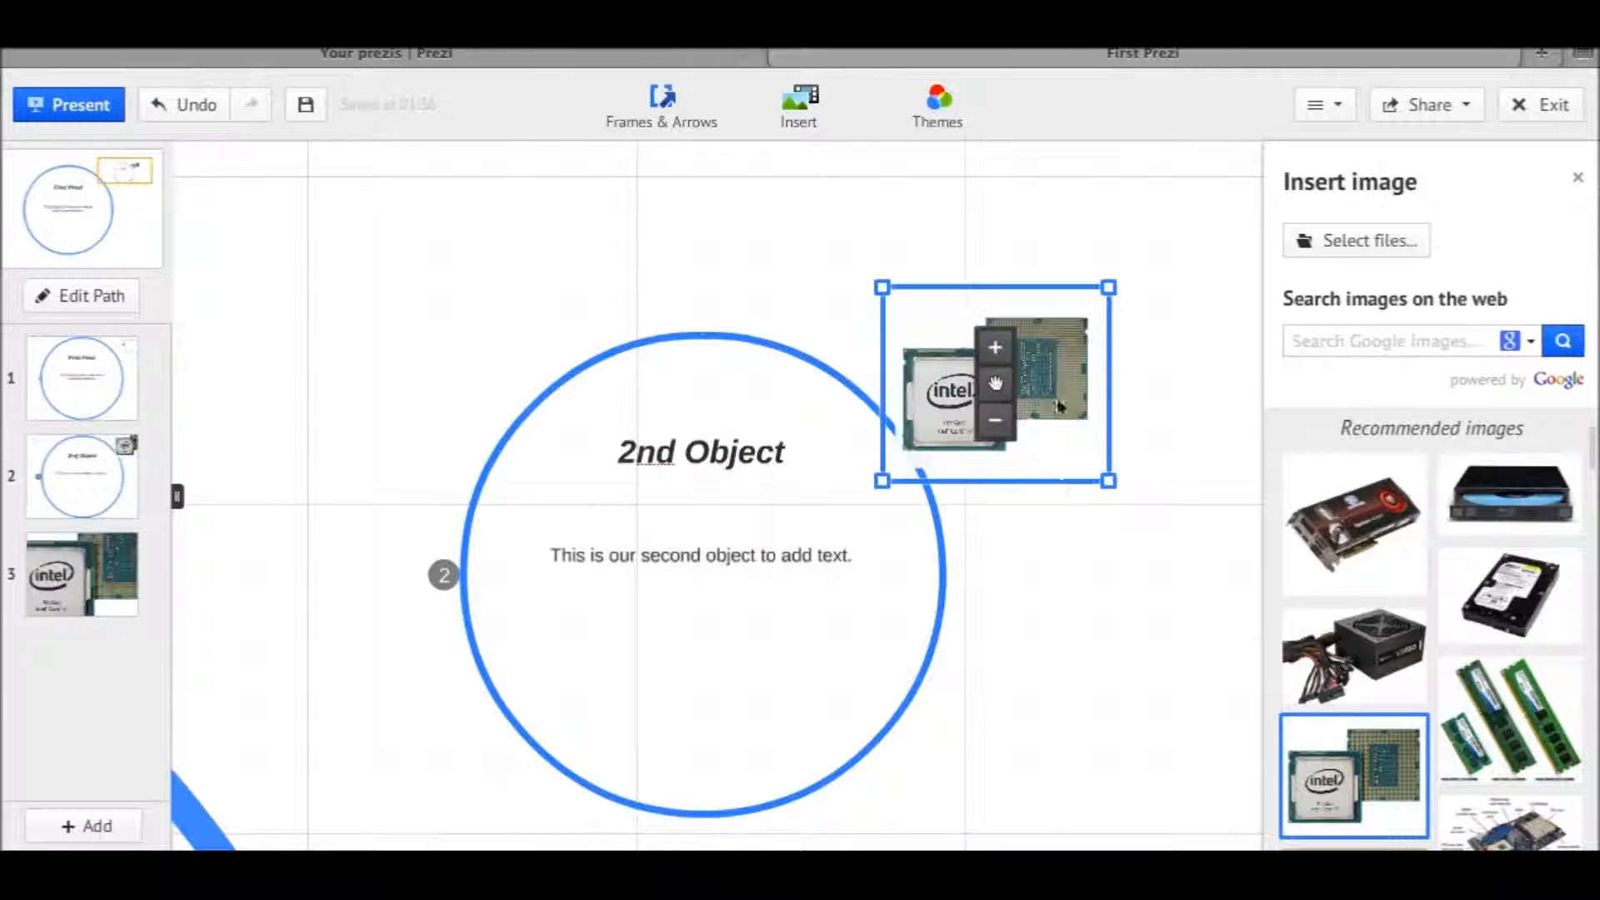
pyautogui.moveTo(1108, 480); pyautogui.dragTo(1012, 396)
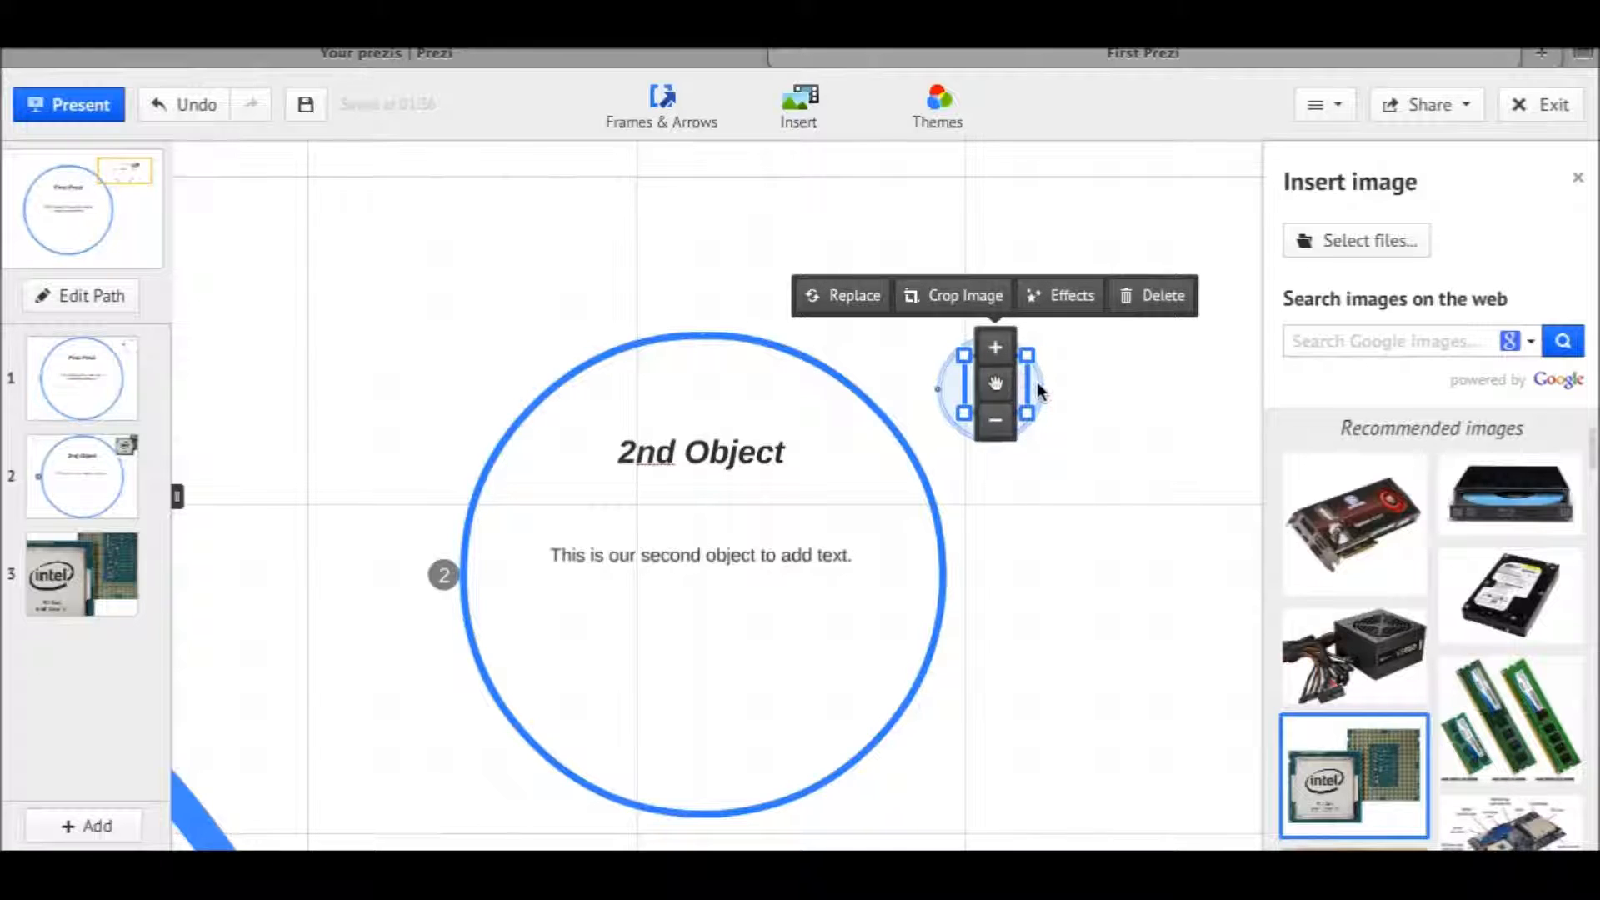
pyautogui.click(1037, 383)
pyautogui.doubleClick(1037, 384)
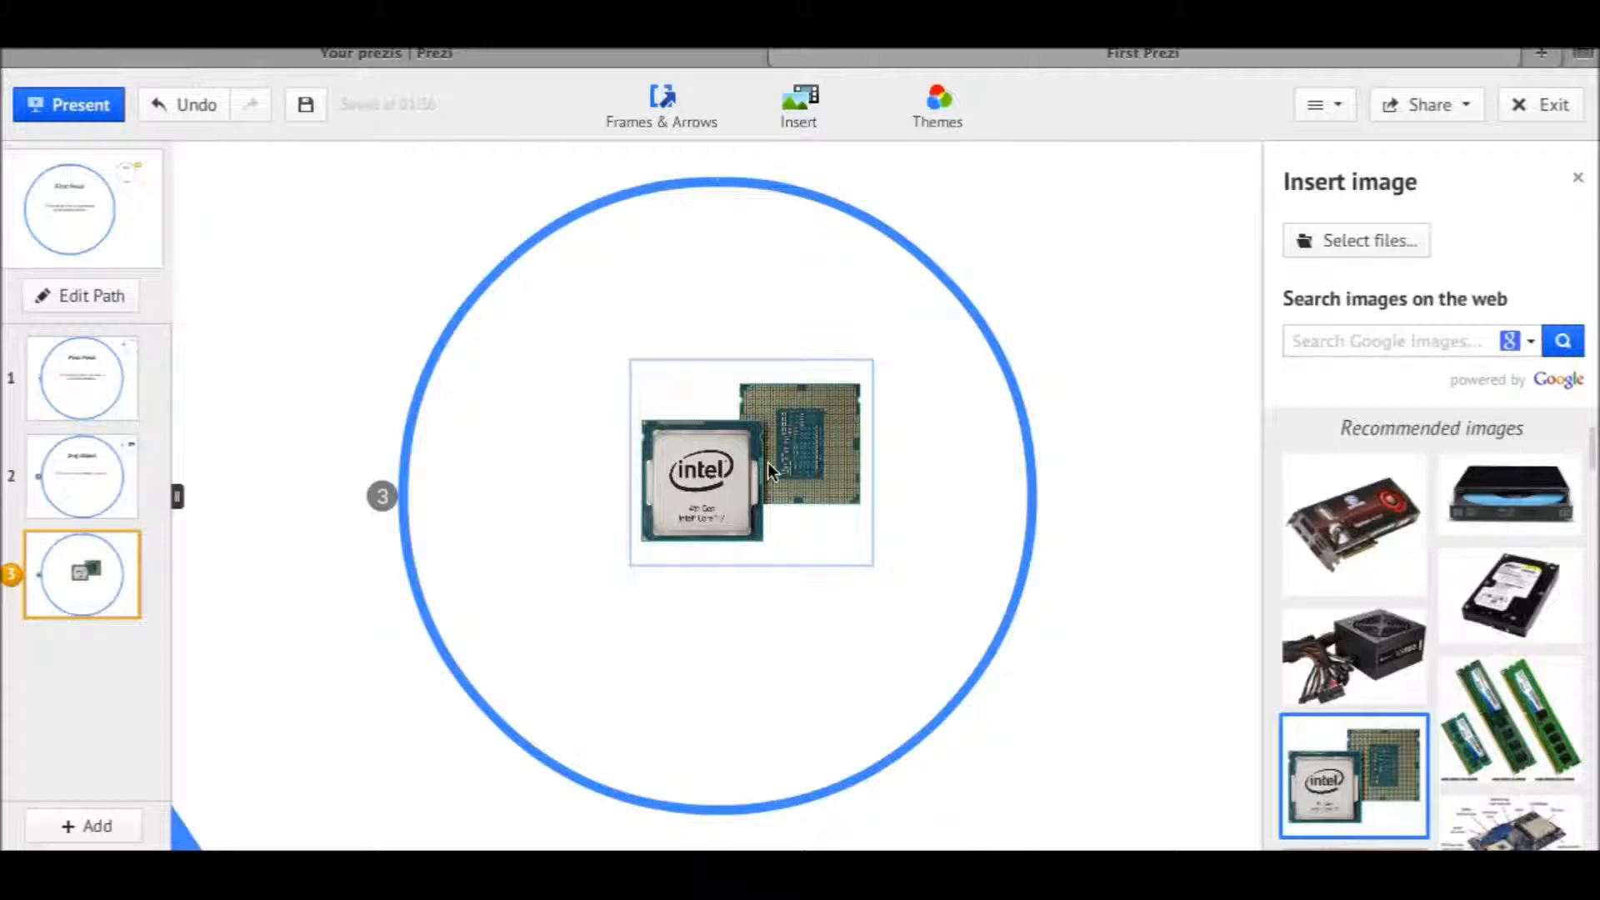
pyautogui.moveTo(767, 462); pyautogui.dragTo(735, 358)
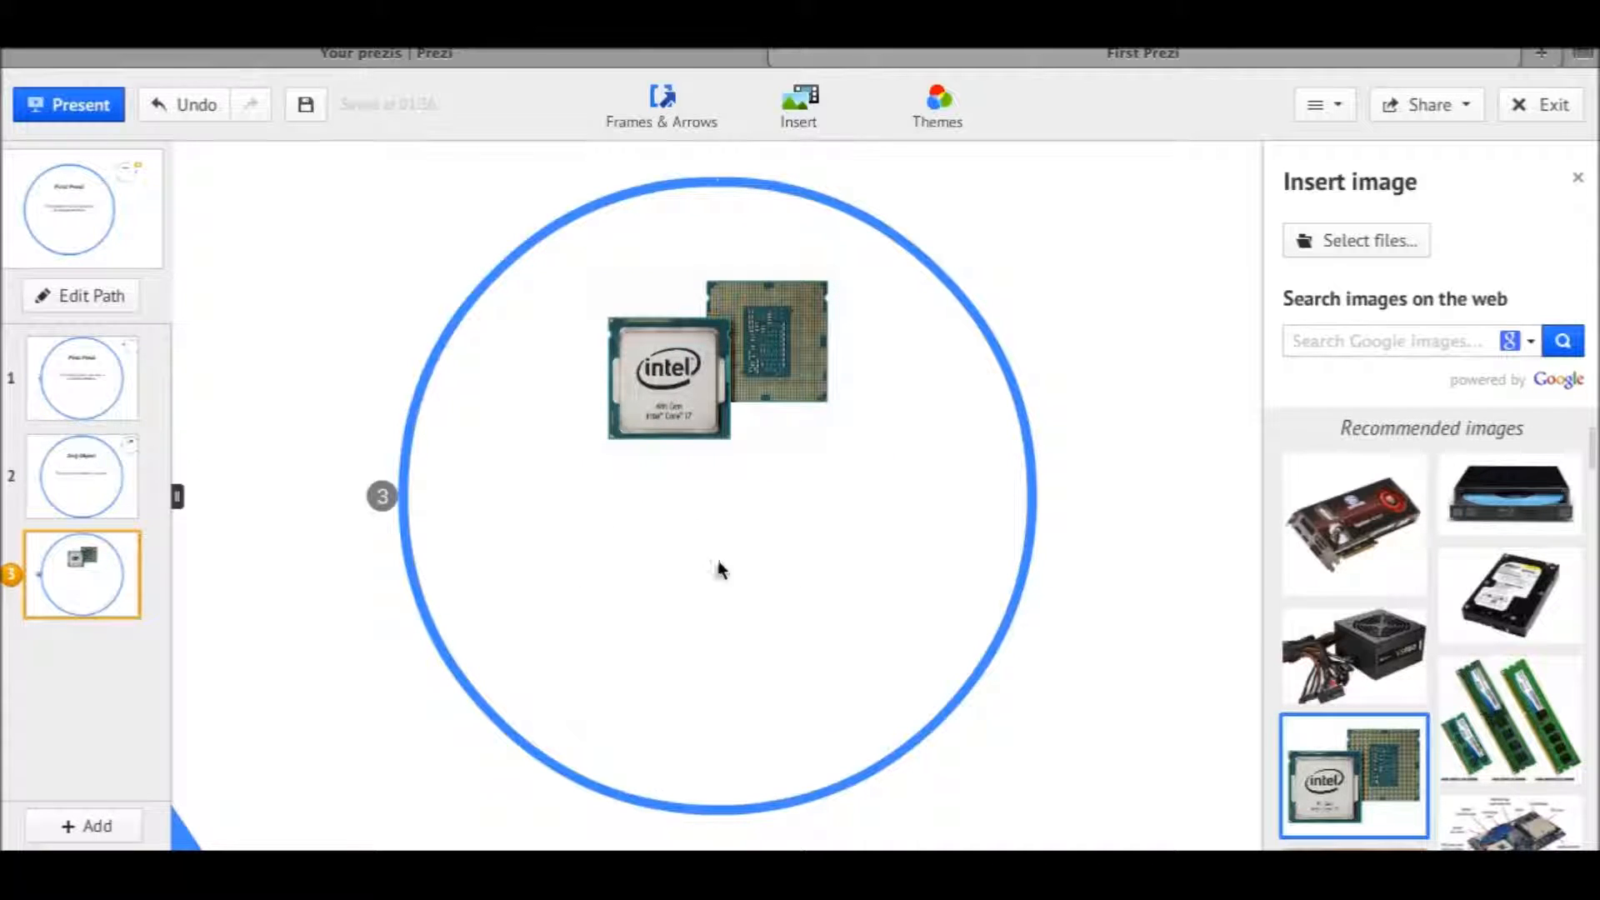
# - Add the body text "CPU" inside the third circle frame and place it centred below the processor image
pyautogui.click(614, 534)
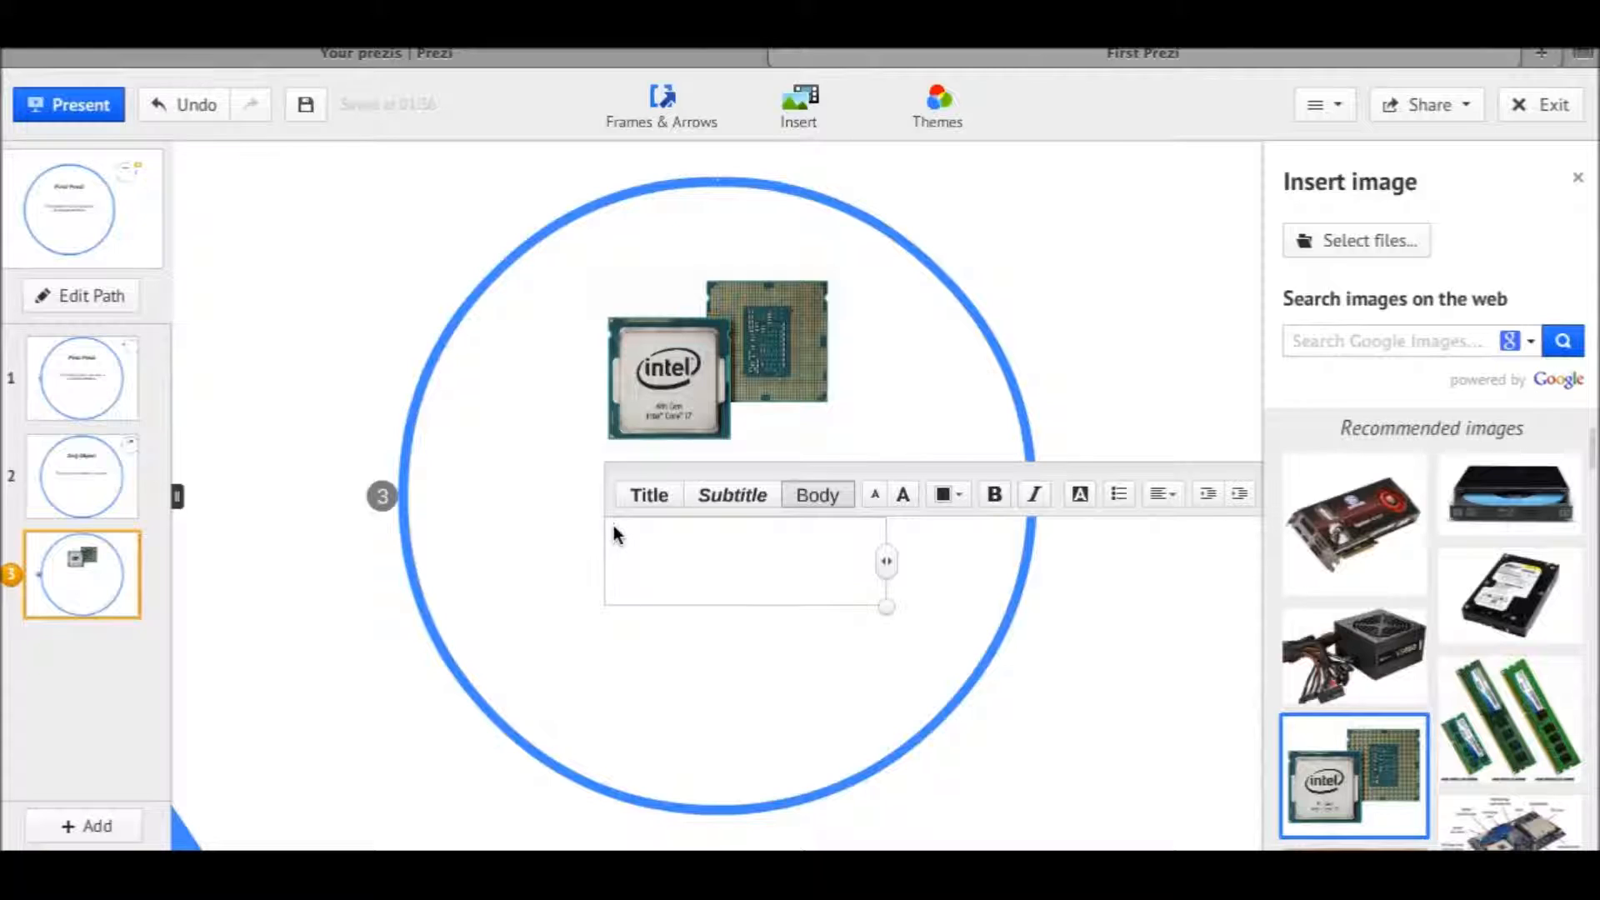
pyautogui.write('CPU')
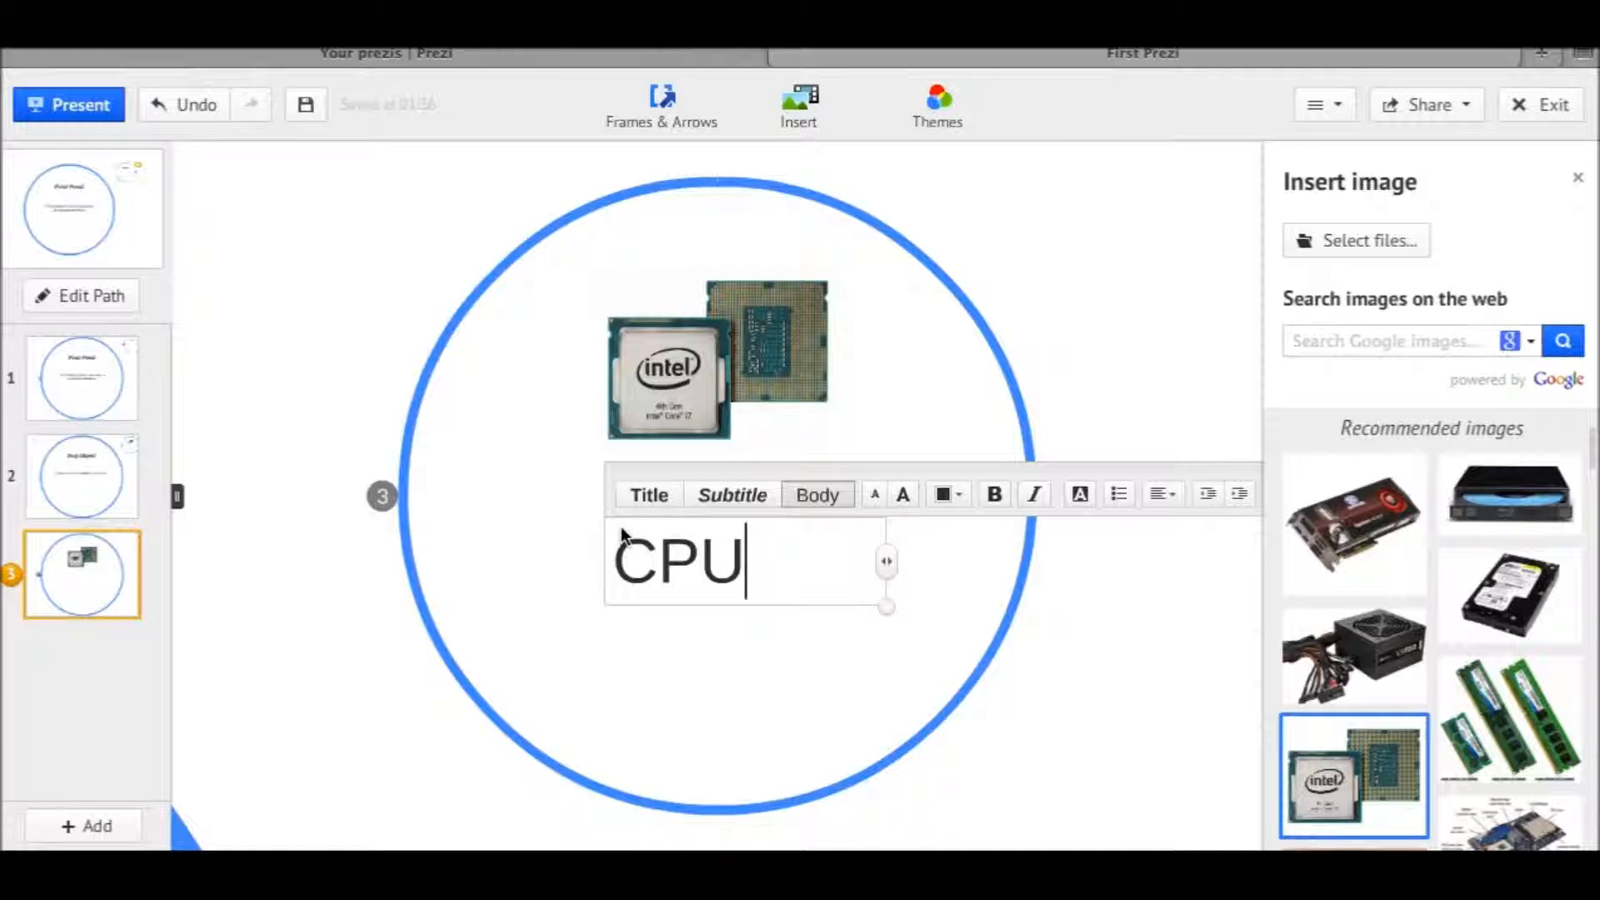
pyautogui.click(714, 631)
pyautogui.moveTo(758, 553); pyautogui.dragTo(718, 613)
# - Enlarge the processor image and centre it above the "CPU" text in the third circle frame
pyautogui.moveTo(710, 387); pyautogui.dragTo(705, 473)
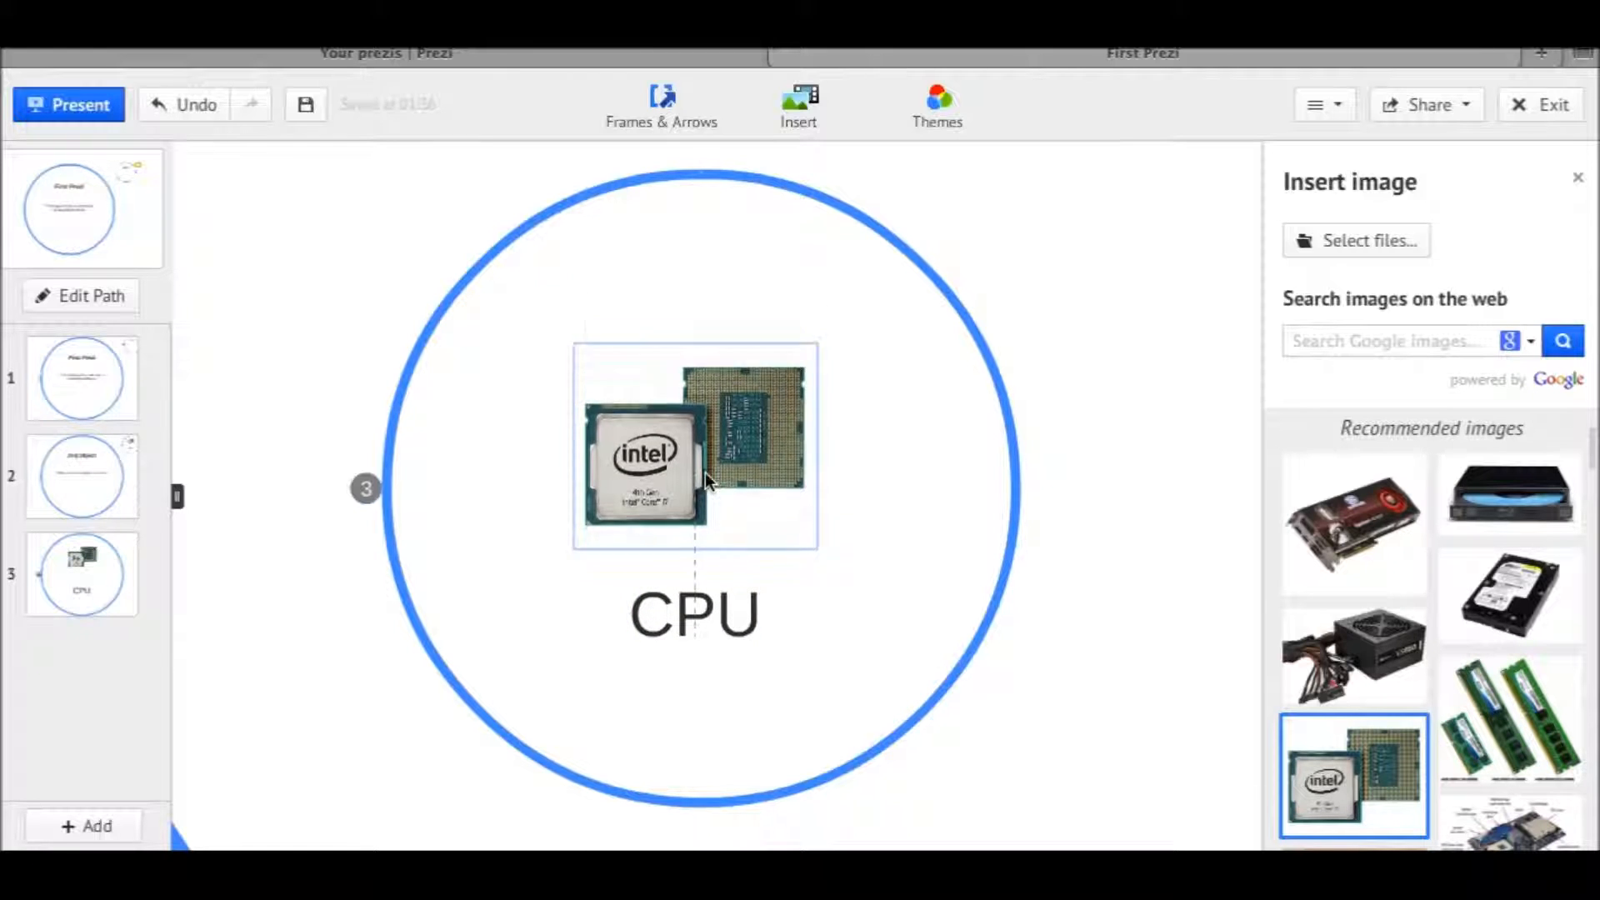
pyautogui.click(575, 346)
pyautogui.moveTo(550, 316); pyautogui.dragTo(547, 291)
pyautogui.moveTo(659, 366); pyautogui.dragTo(670, 322)
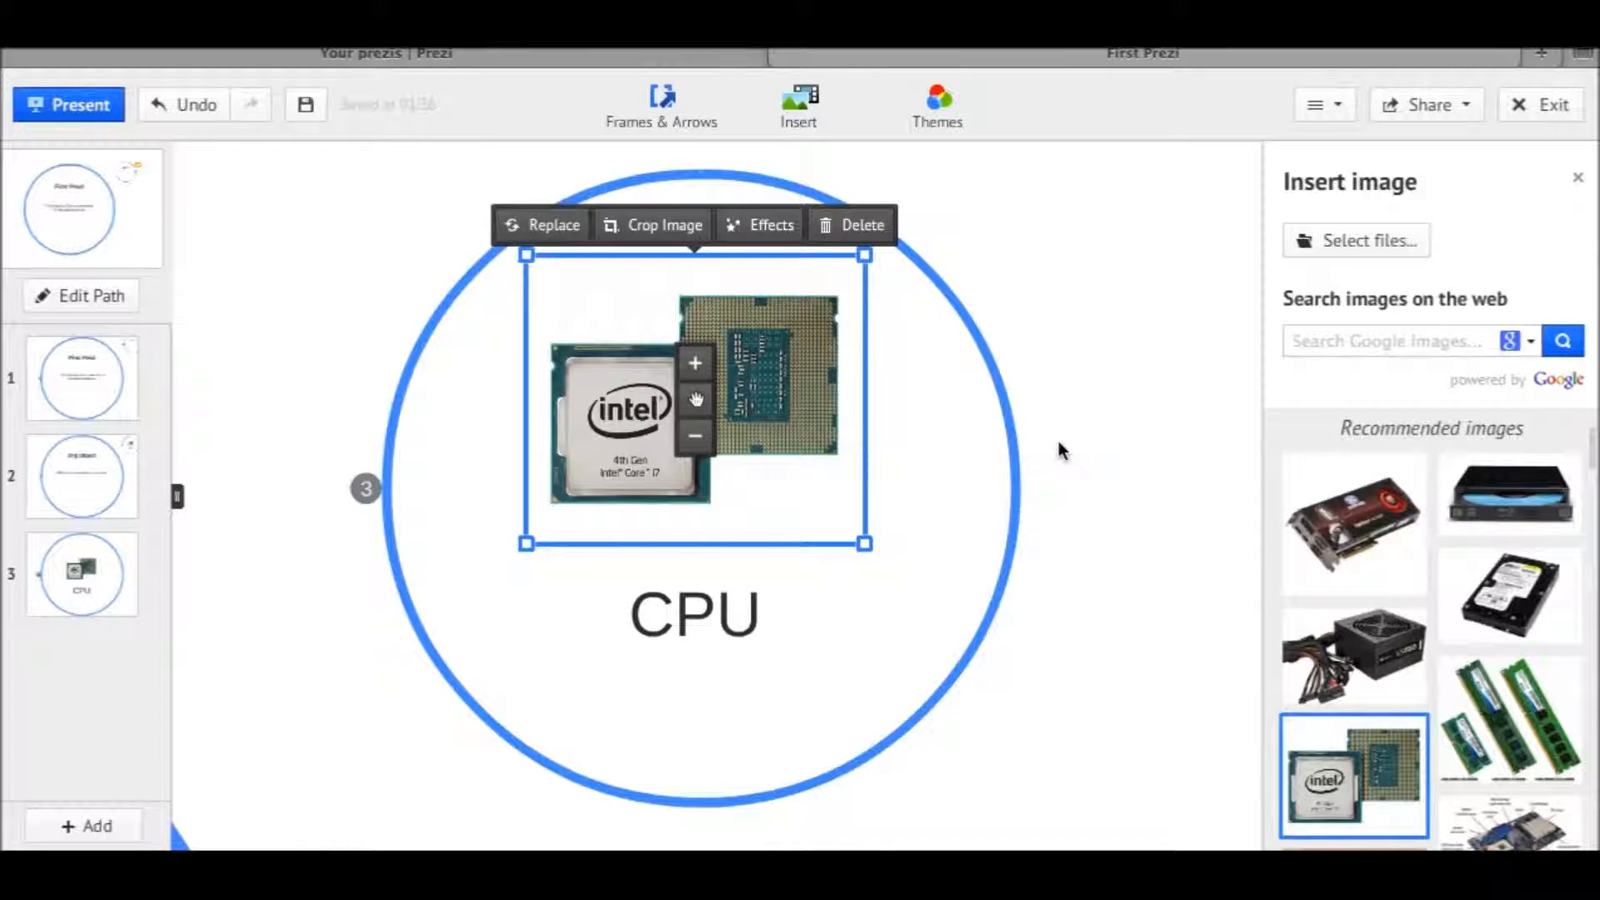
# - Enlarge the CPU circle frame with its contents to slightly smaller than the "2nd Object" circle
pyautogui.scroll(3, 1055, 442)
pyautogui.scroll(-1, 1048, 439)
pyautogui.scroll(-4, 1048, 439)
pyautogui.scroll(-4, 1048, 439)
pyautogui.scroll(-5, 1054, 497)
pyautogui.moveTo(960, 715); pyautogui.dragTo(1057, 525)
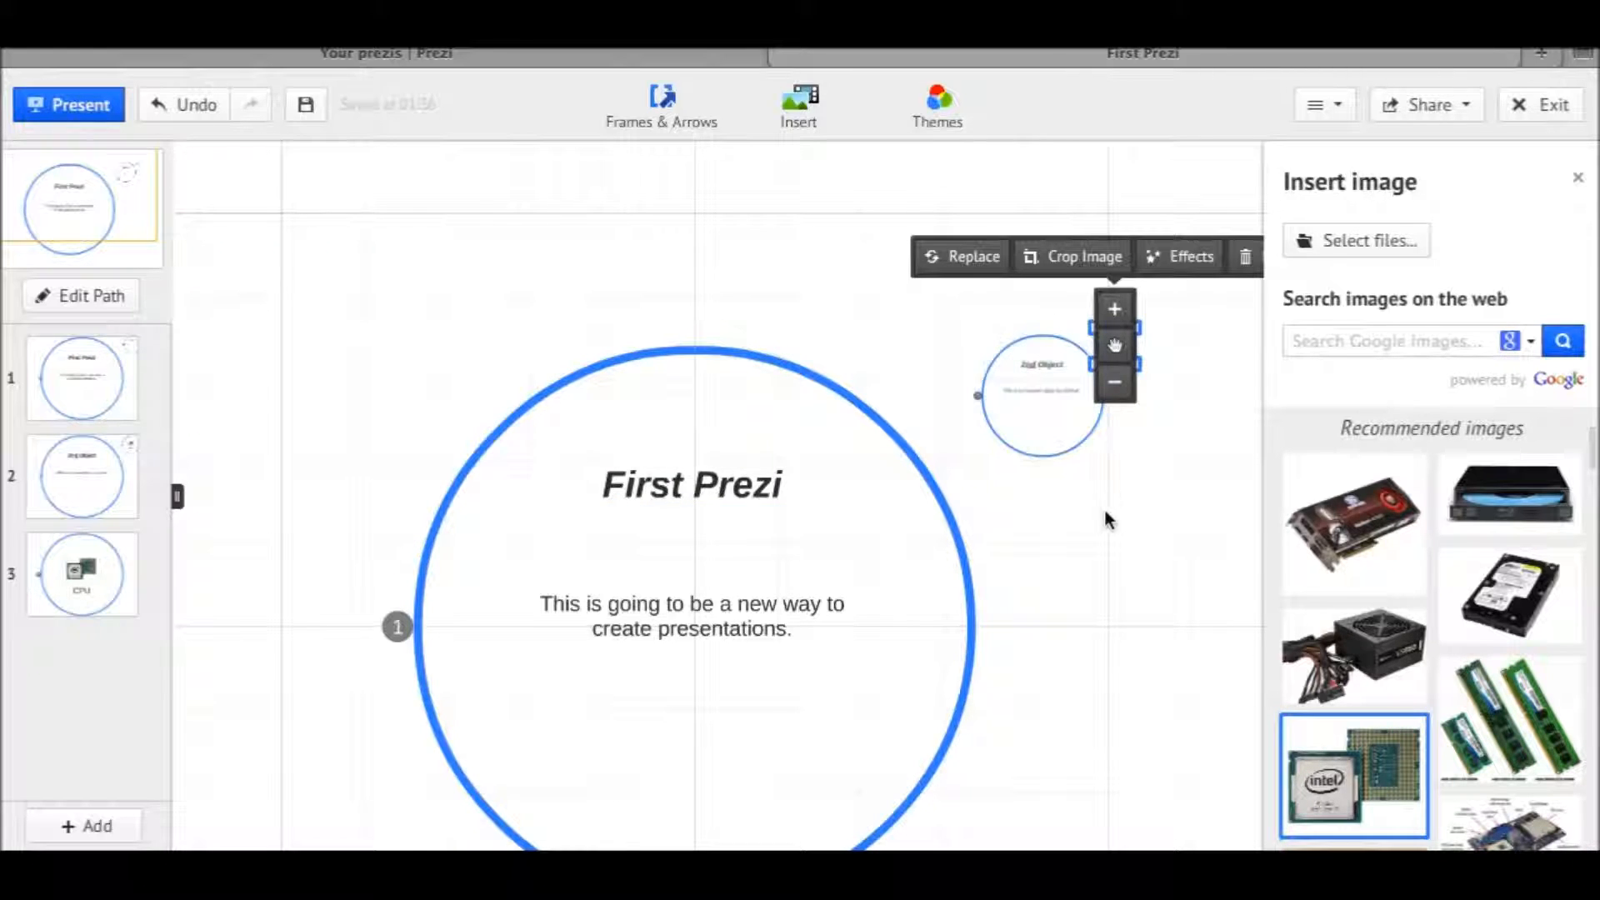
pyautogui.click(1160, 404)
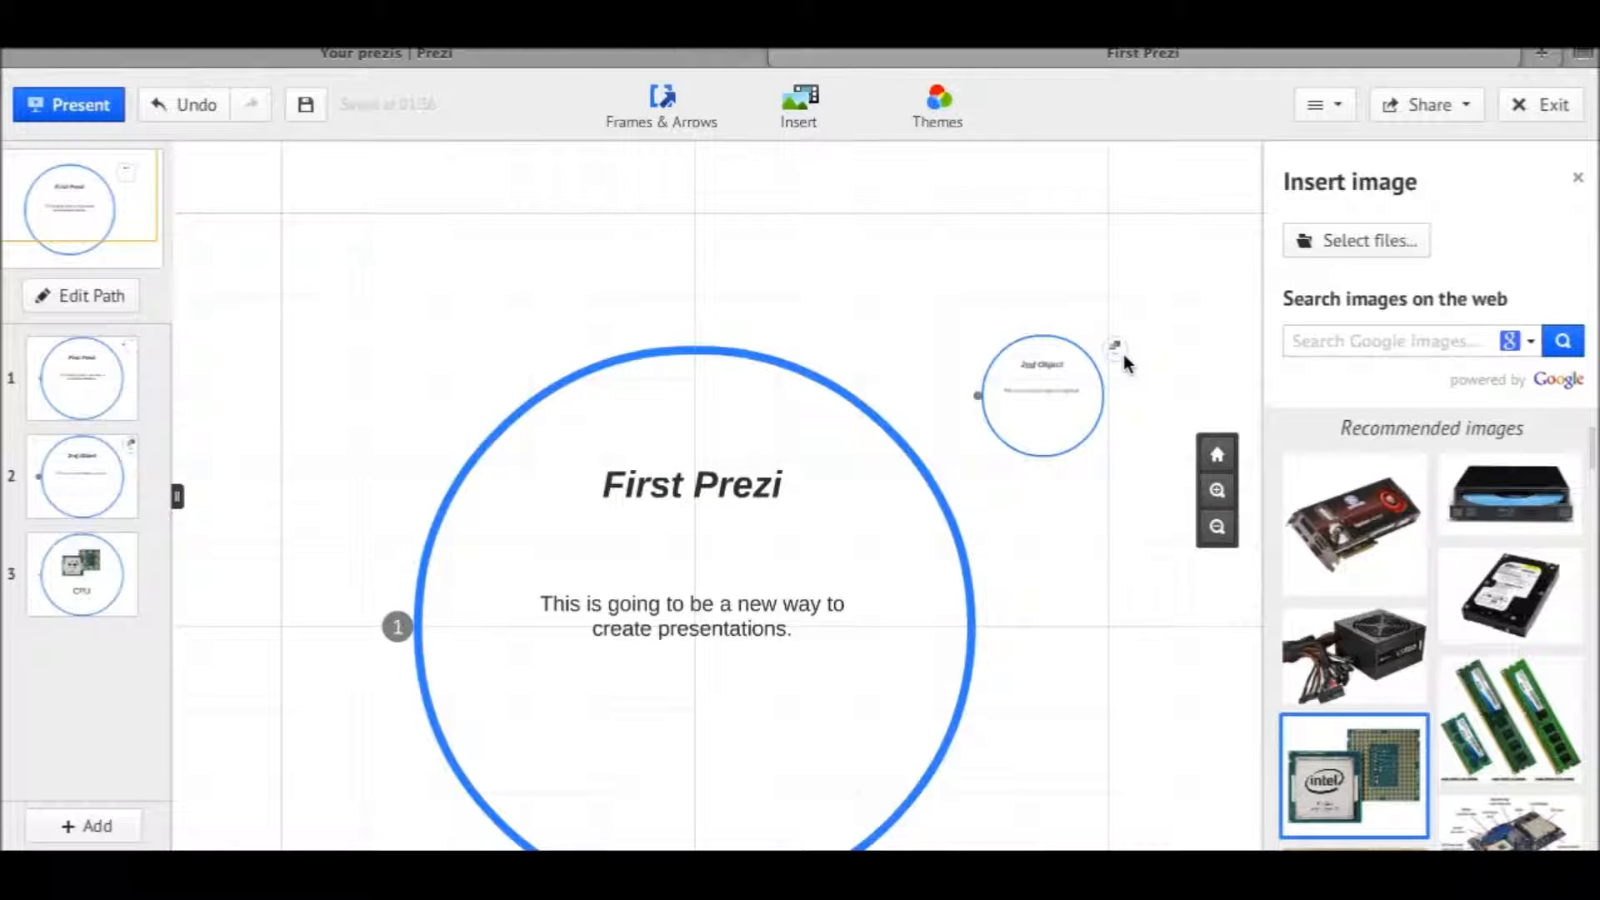
pyautogui.moveTo(1119, 342); pyautogui.dragTo(1077, 329)
pyautogui.scroll(-3, 1062, 473)
pyautogui.scroll(3, 1061, 477)
pyautogui.scroll(5, 1060, 476)
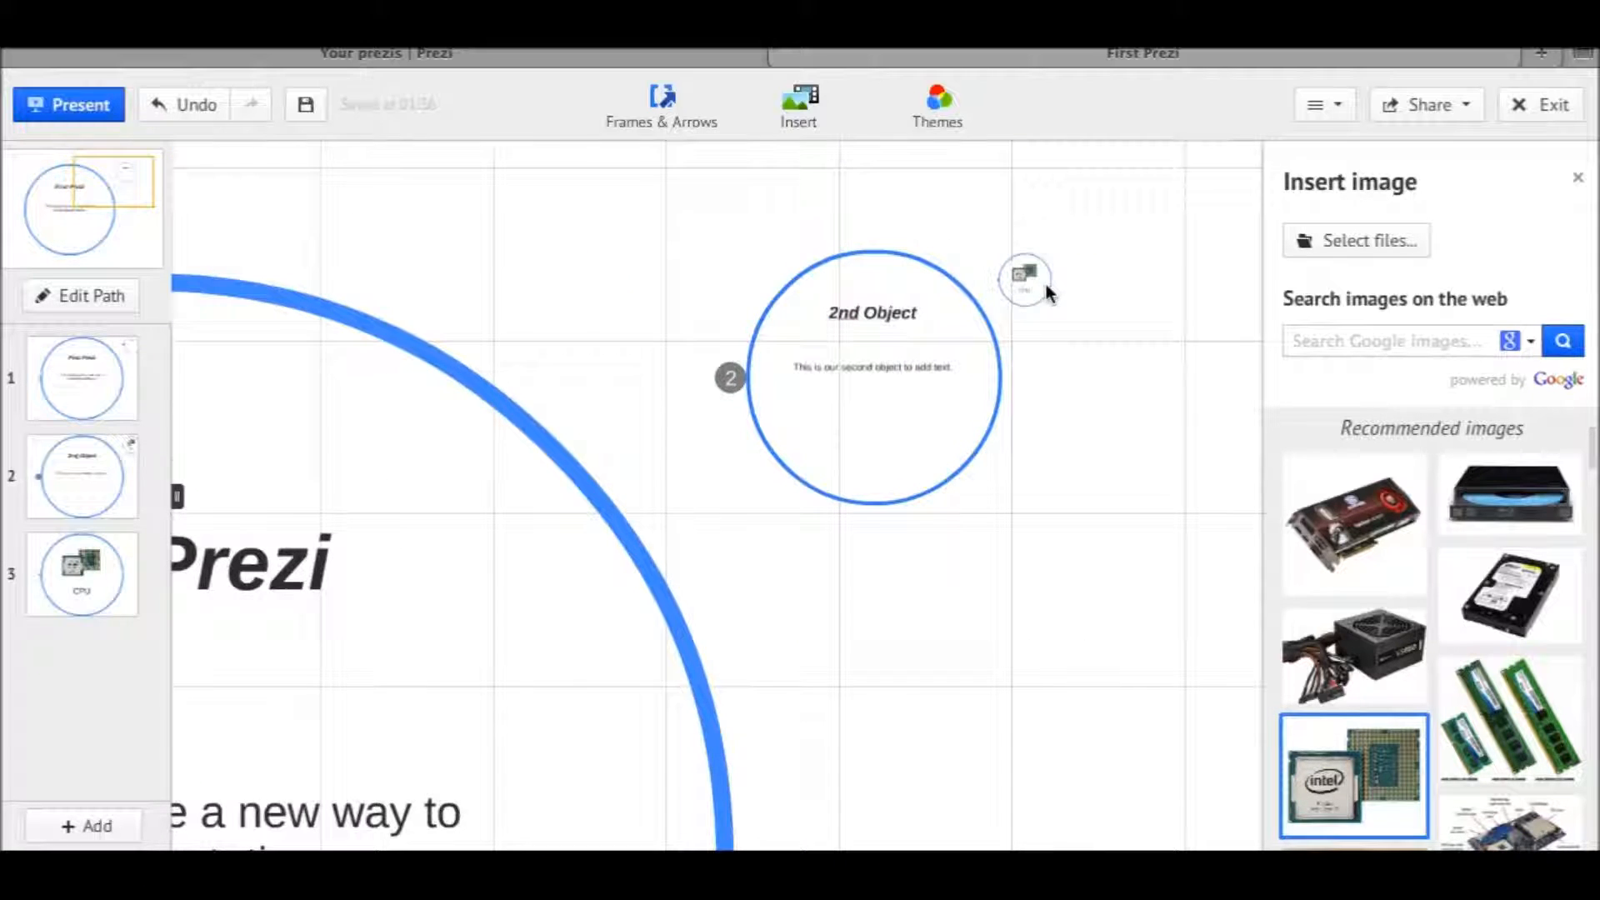
pyautogui.click(1035, 289)
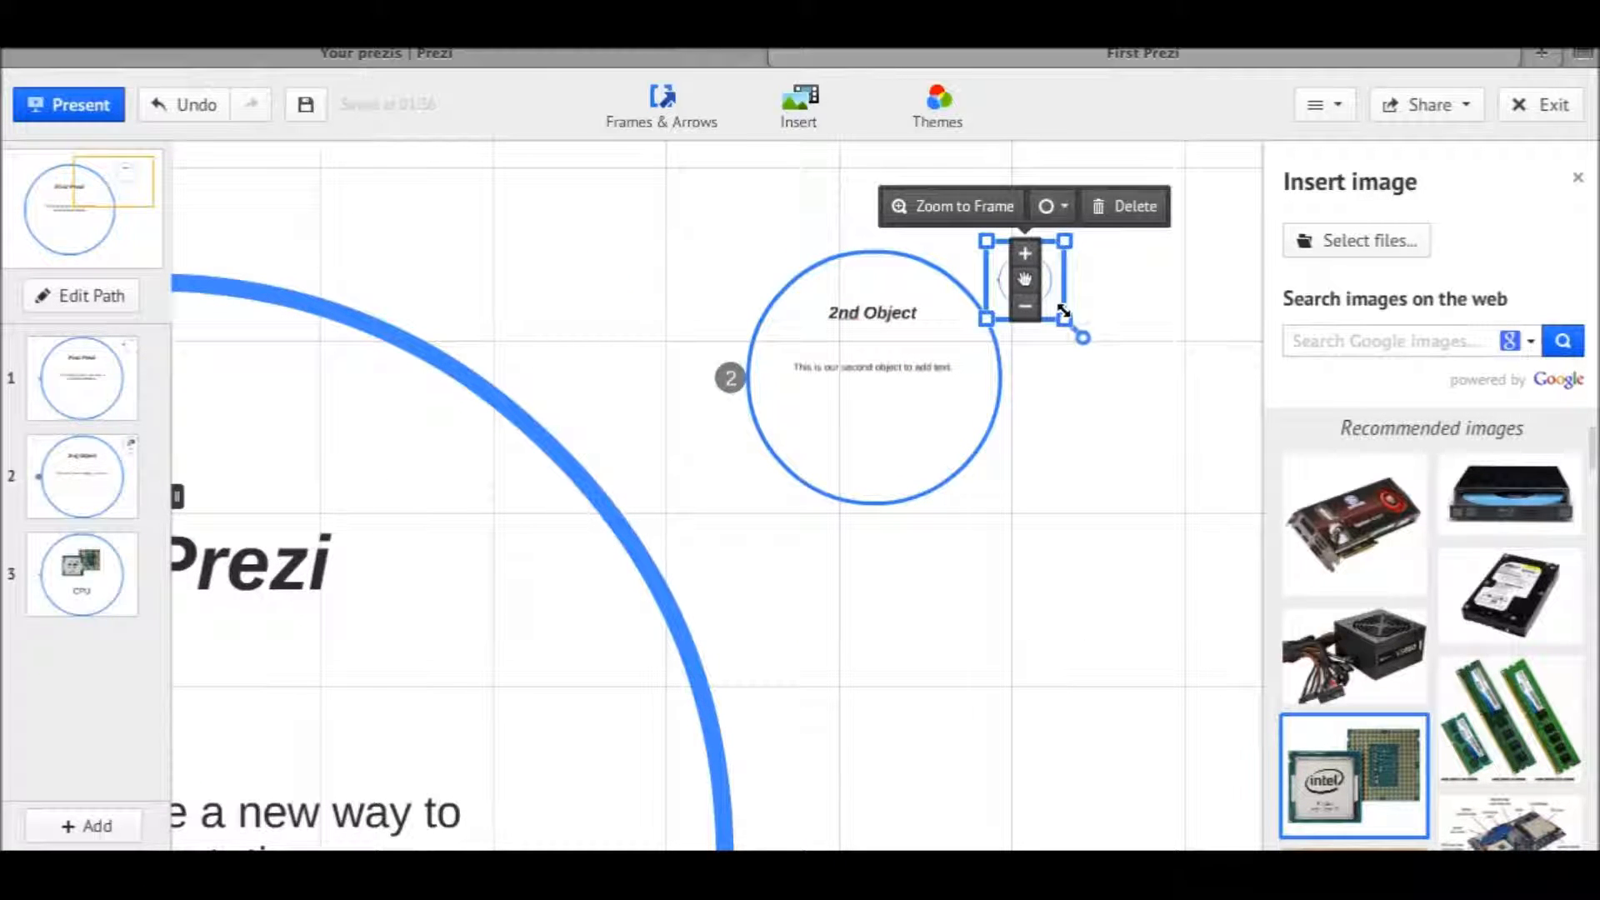
pyautogui.moveTo(1088, 343); pyautogui.dragTo(1153, 448)
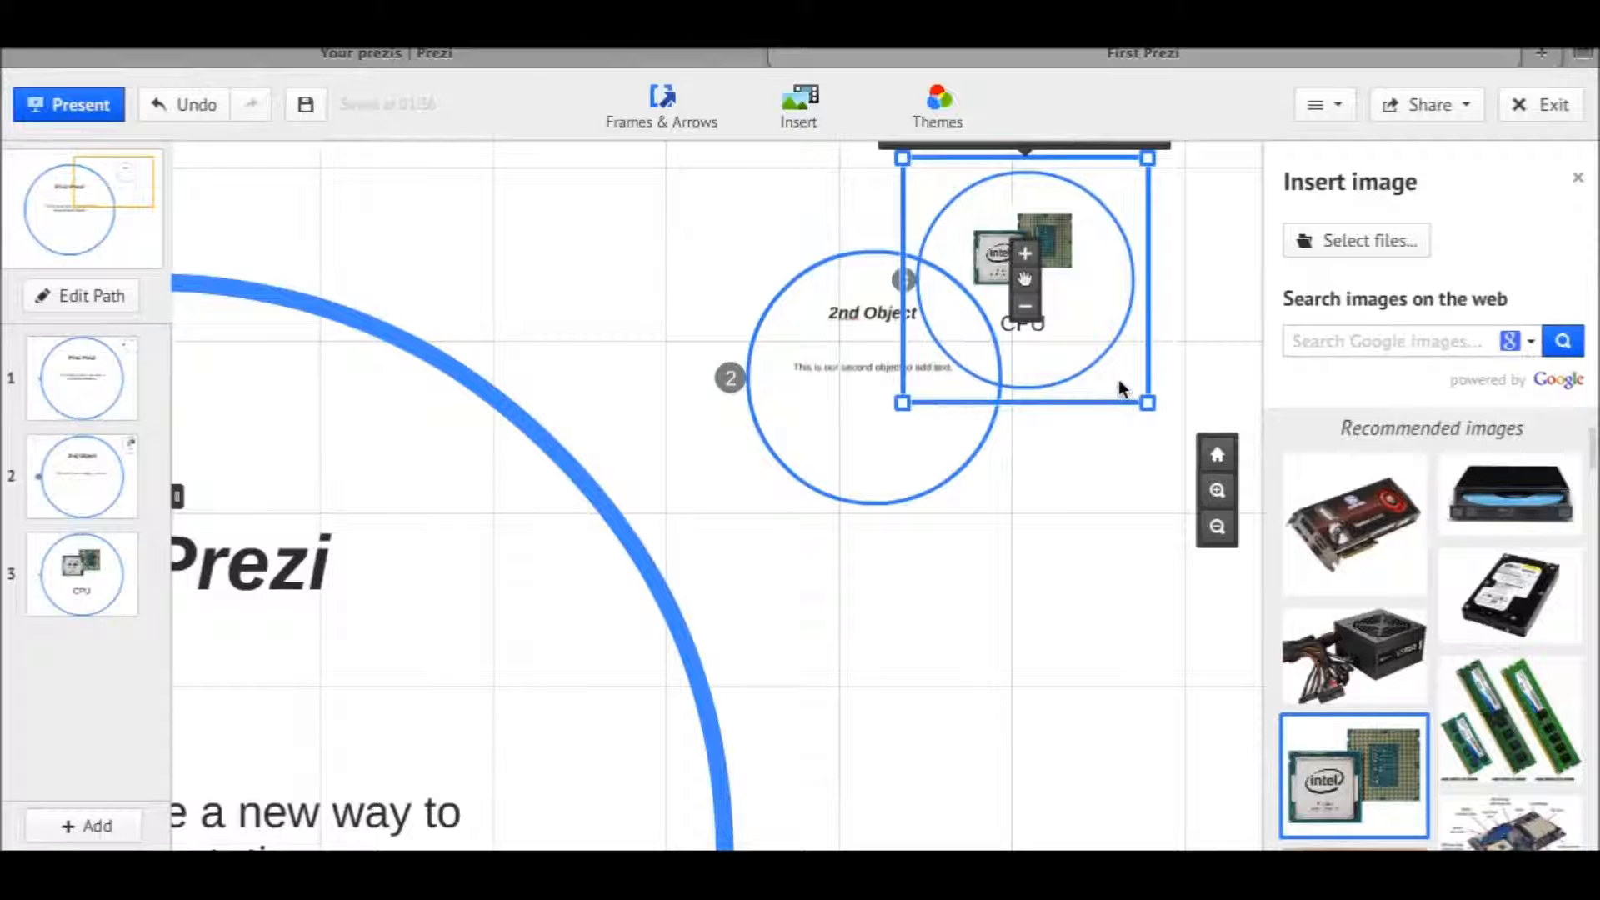
# - Move the CPU circle frame below the "2nd Object" circle, outside the large "First Prezi" circle
pyautogui.moveTo(1121, 396); pyautogui.dragTo(1060, 825)
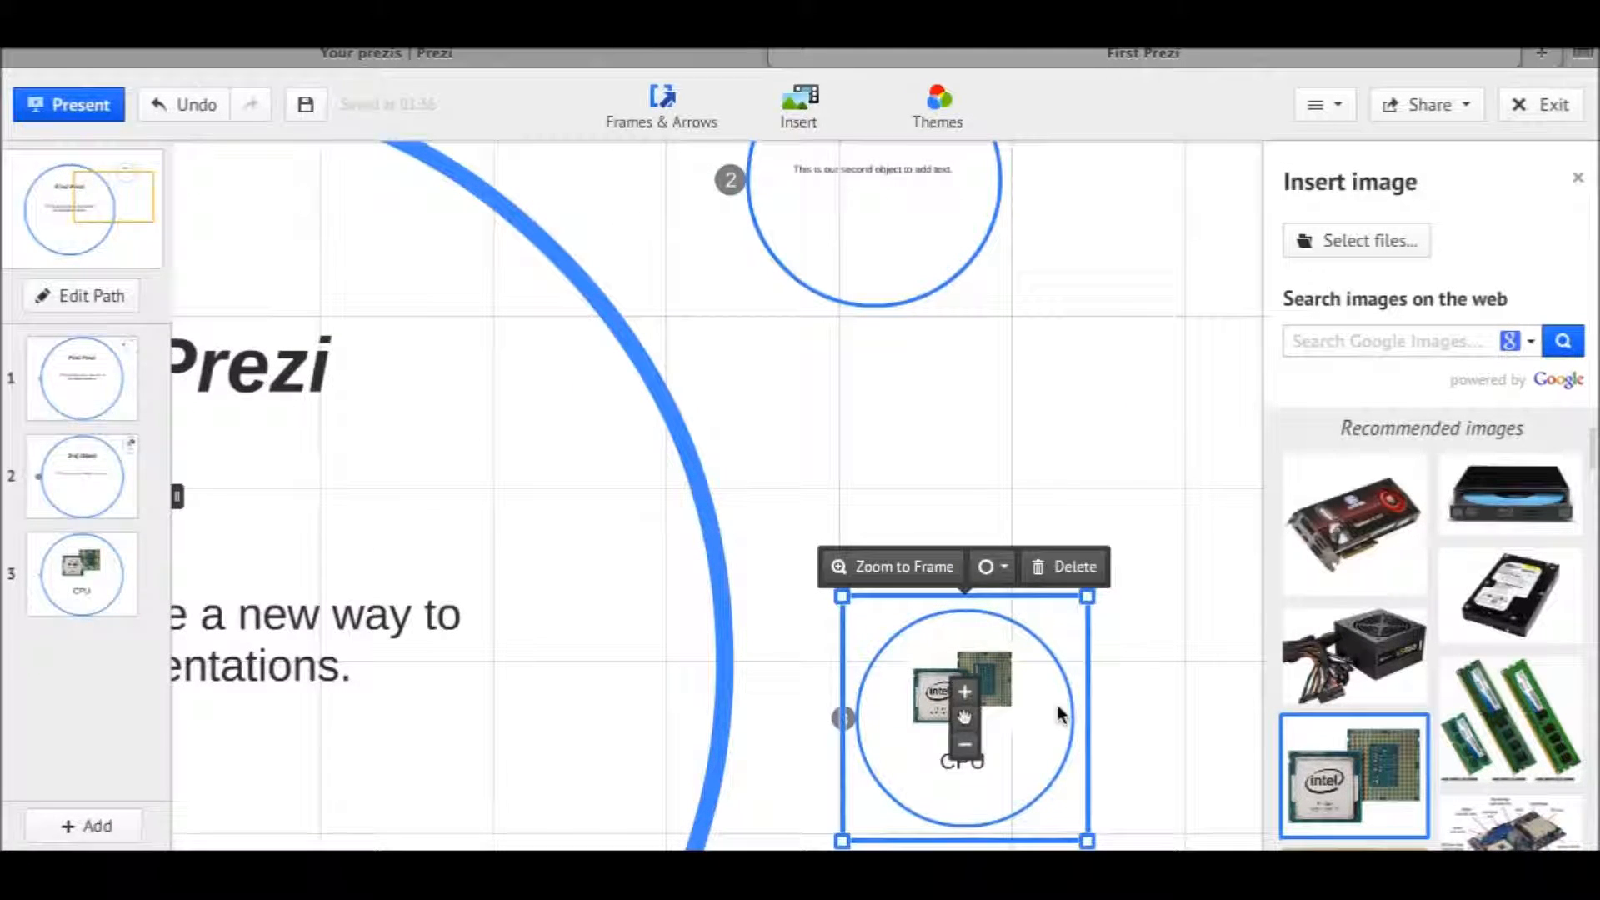
pyautogui.click(1017, 385)
pyautogui.scroll(-5, 950, 413)
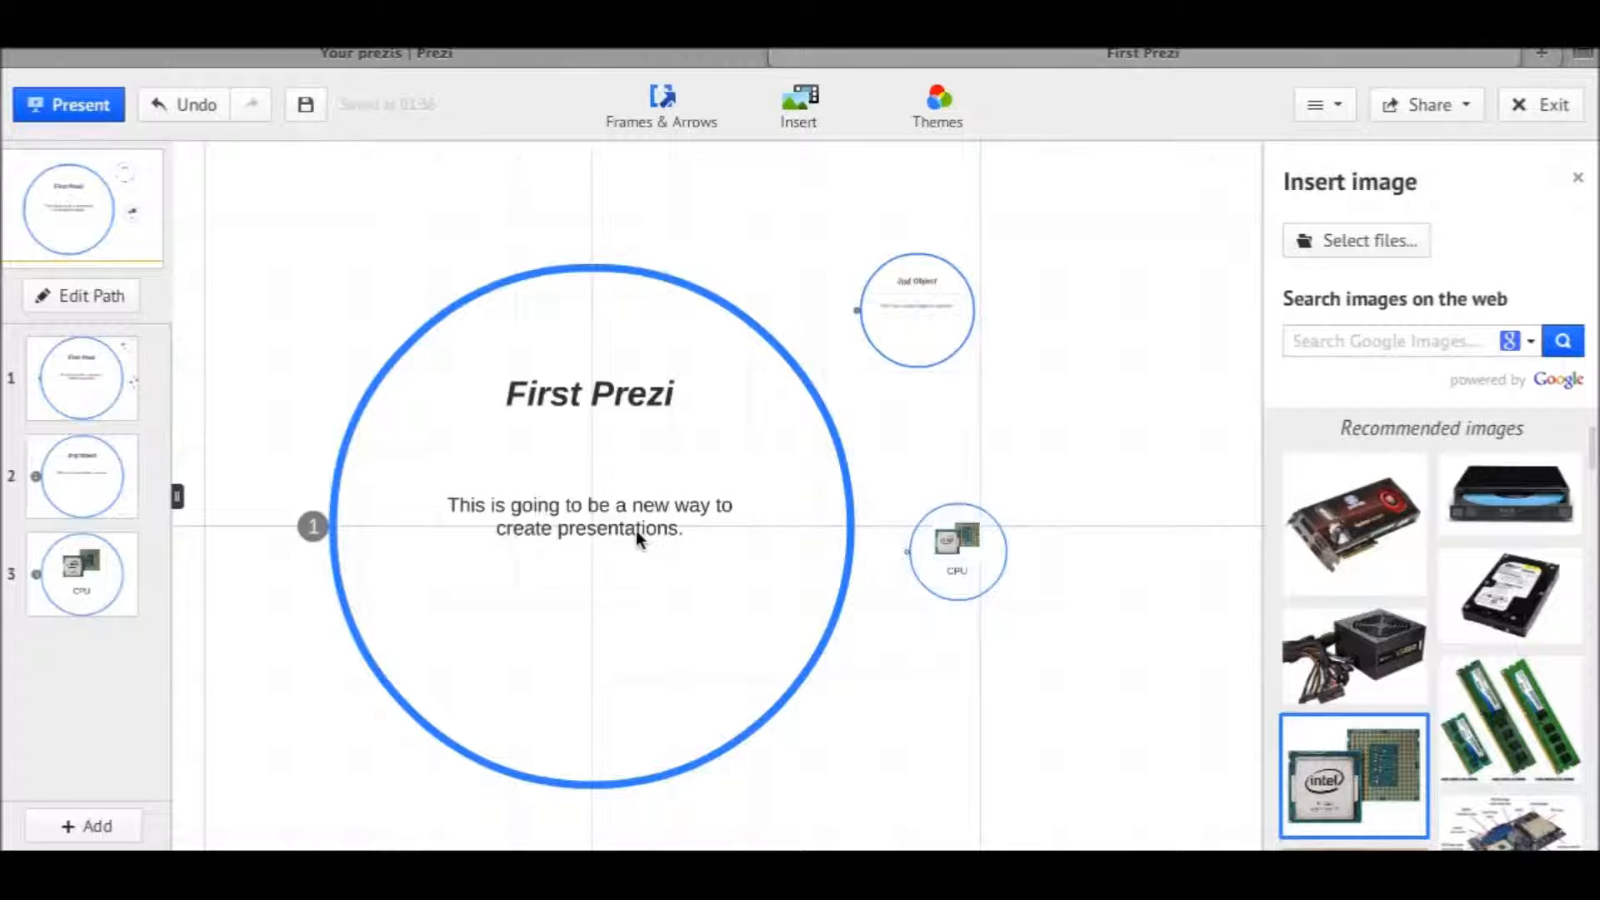
# - Present the prezi full screen with keyboard controls allowed, go through all path steps, and return to the editor
pyautogui.click(80, 106)
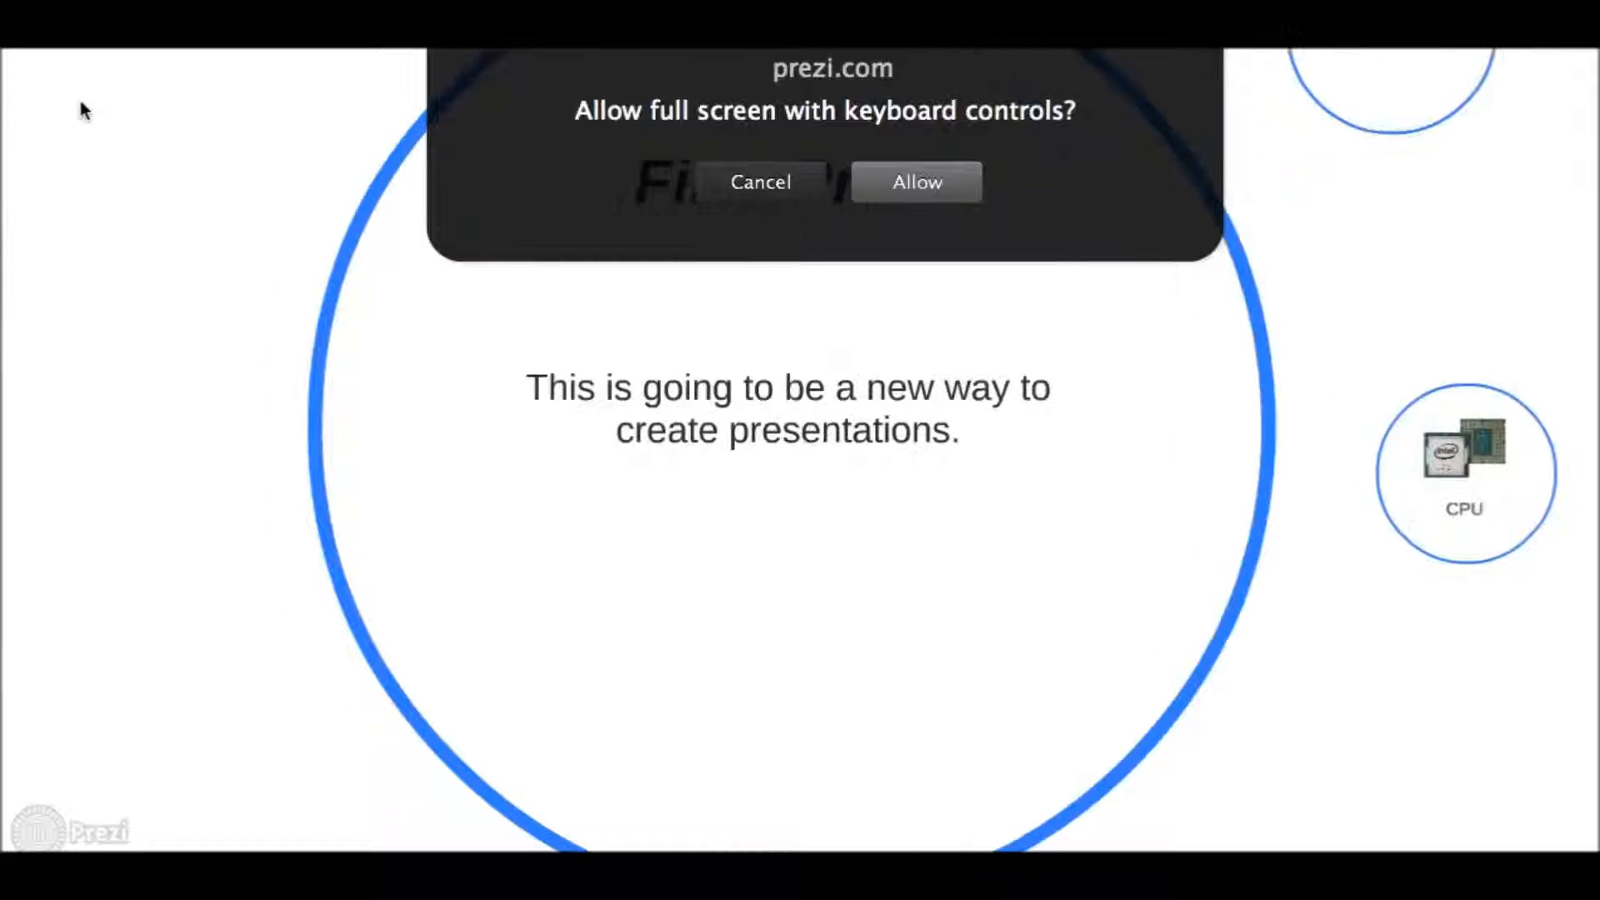
pyautogui.click(932, 189)
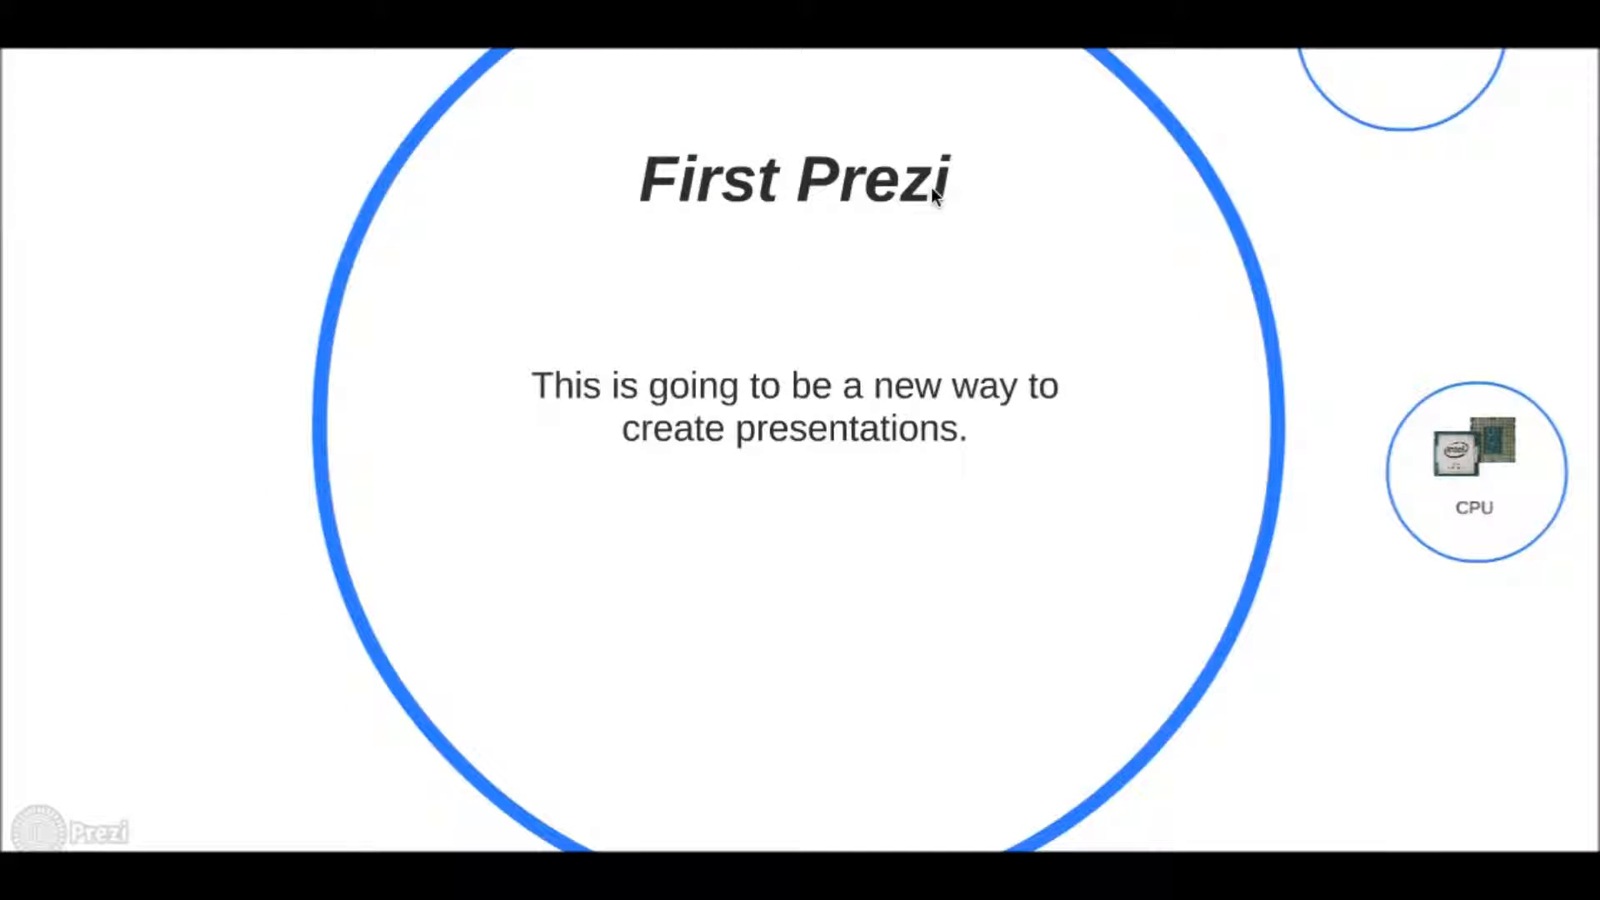
pyautogui.press('Right')
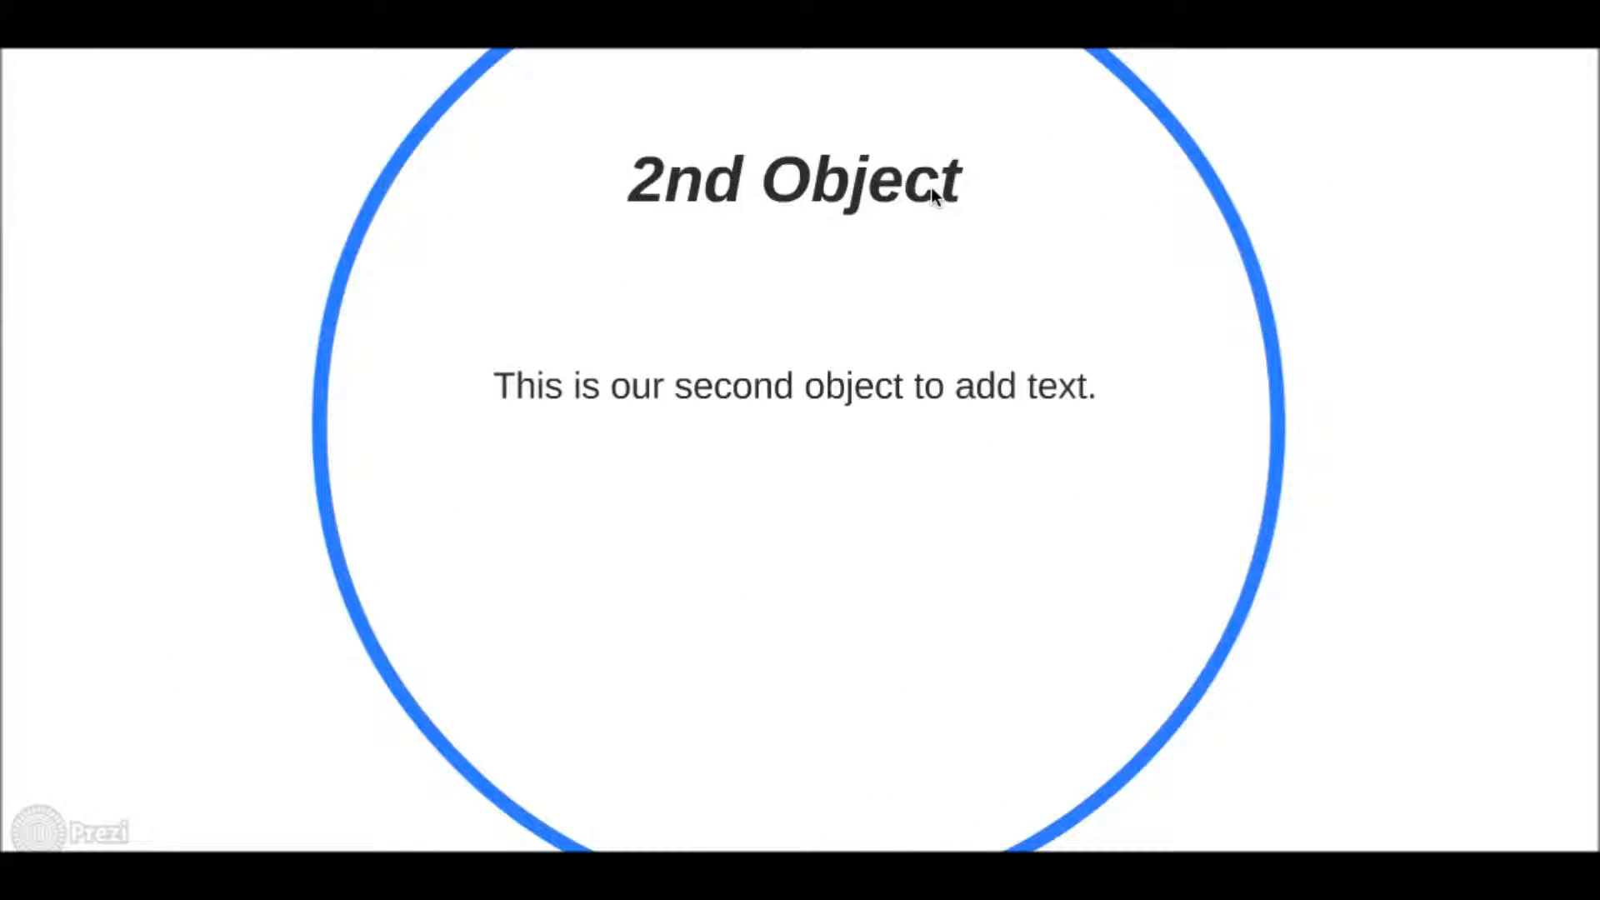
pyautogui.press('Right')
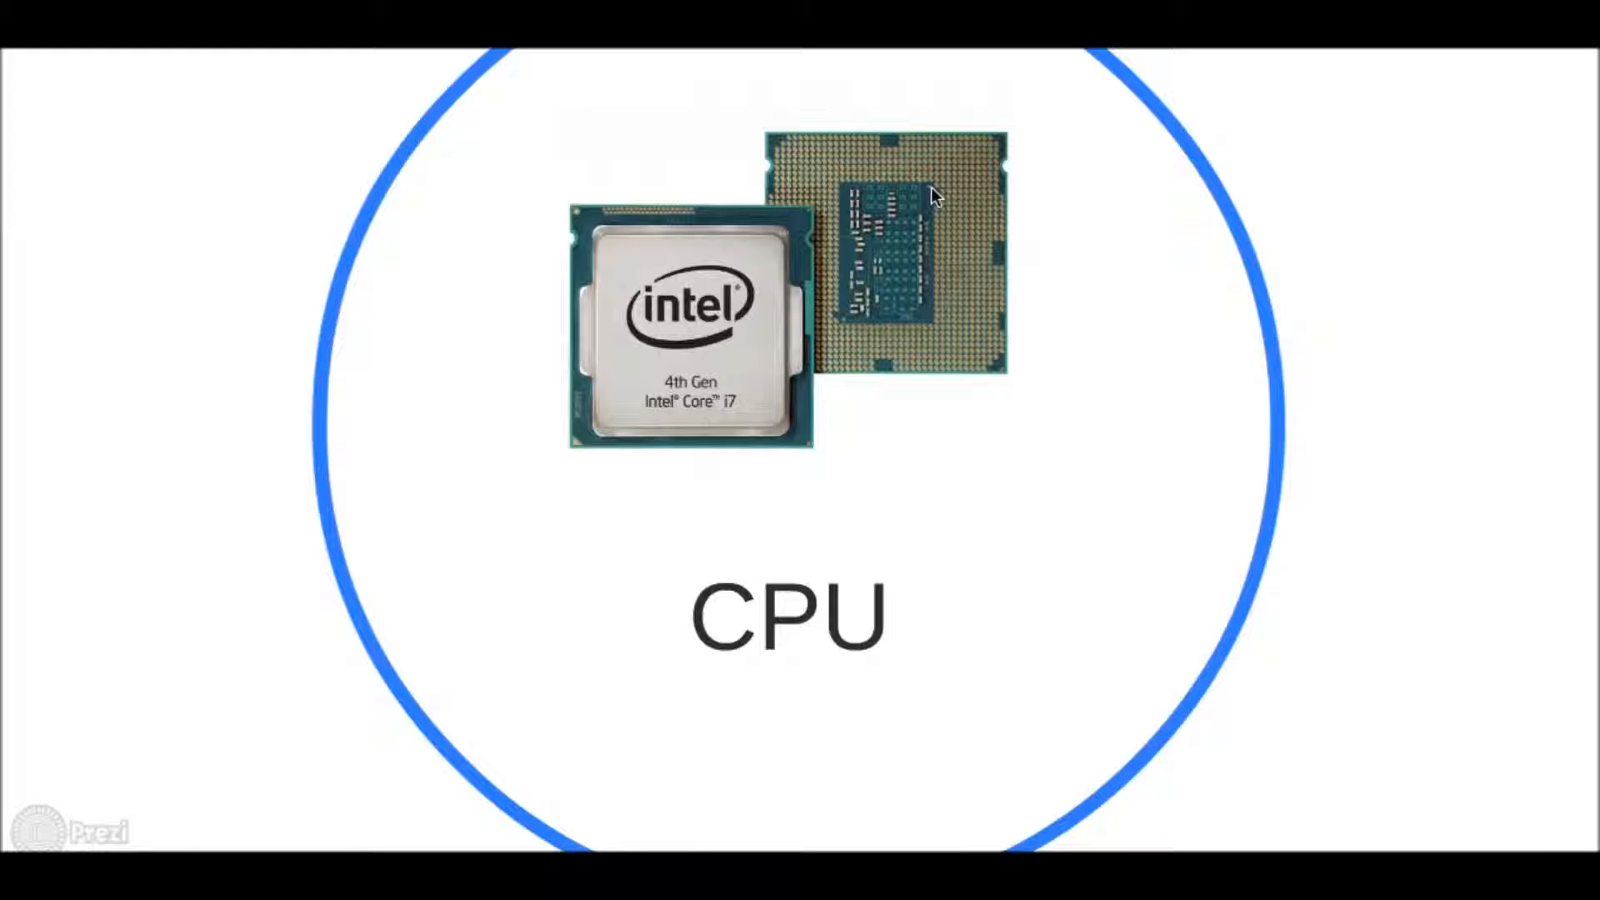
pyautogui.press('Right')
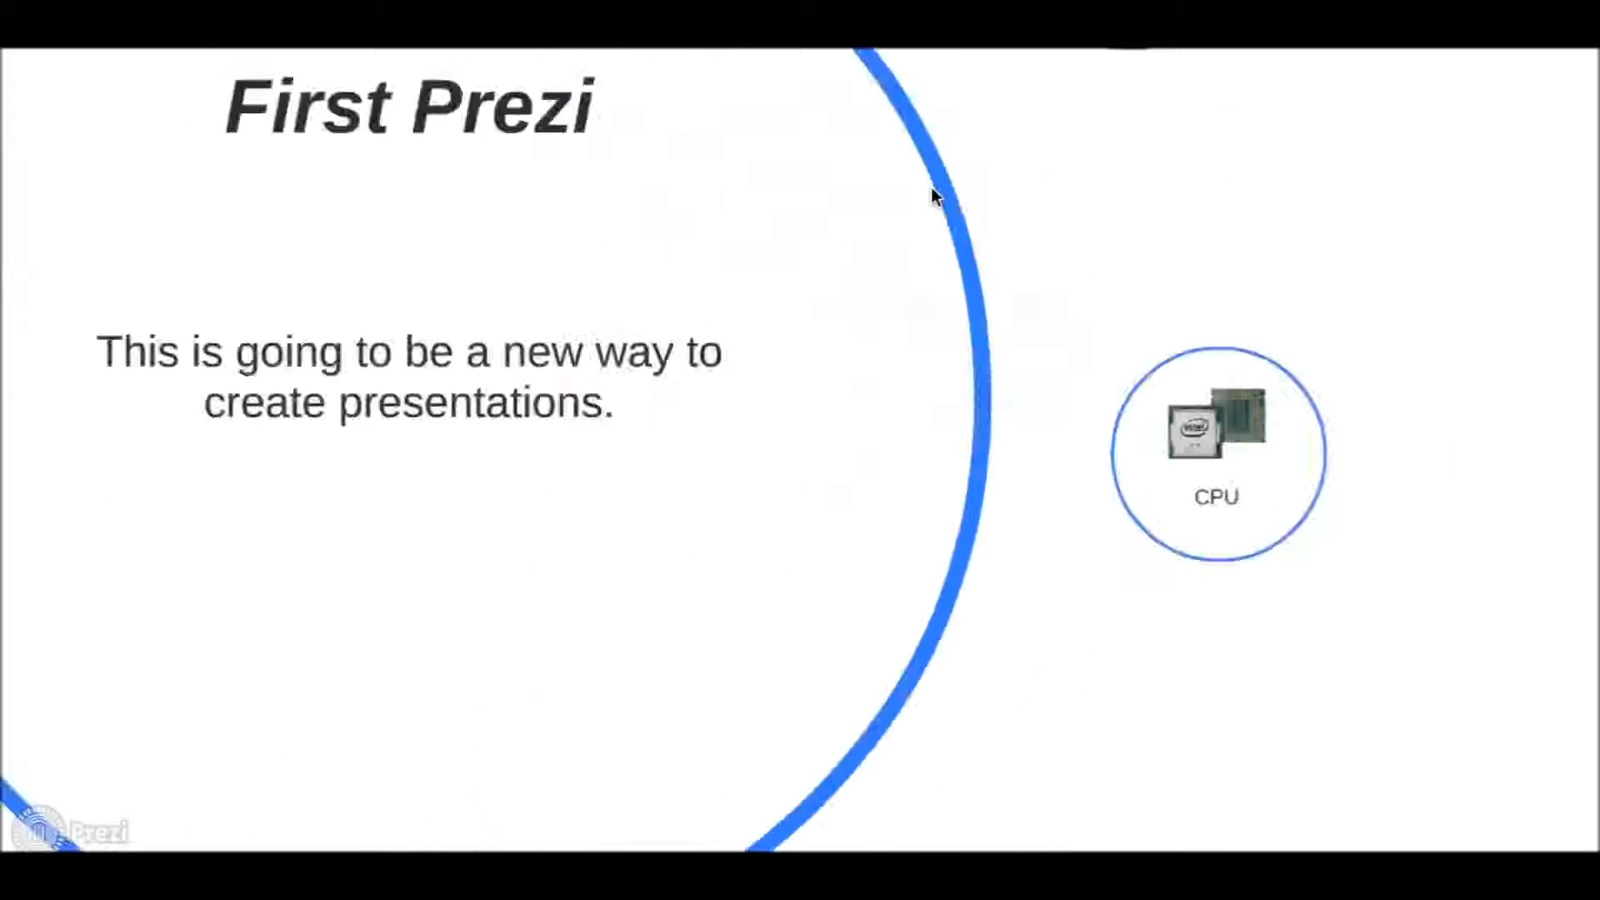
pyautogui.press('Right')
pyautogui.press('Right')
pyautogui.press('Right')
pyautogui.press('Right')
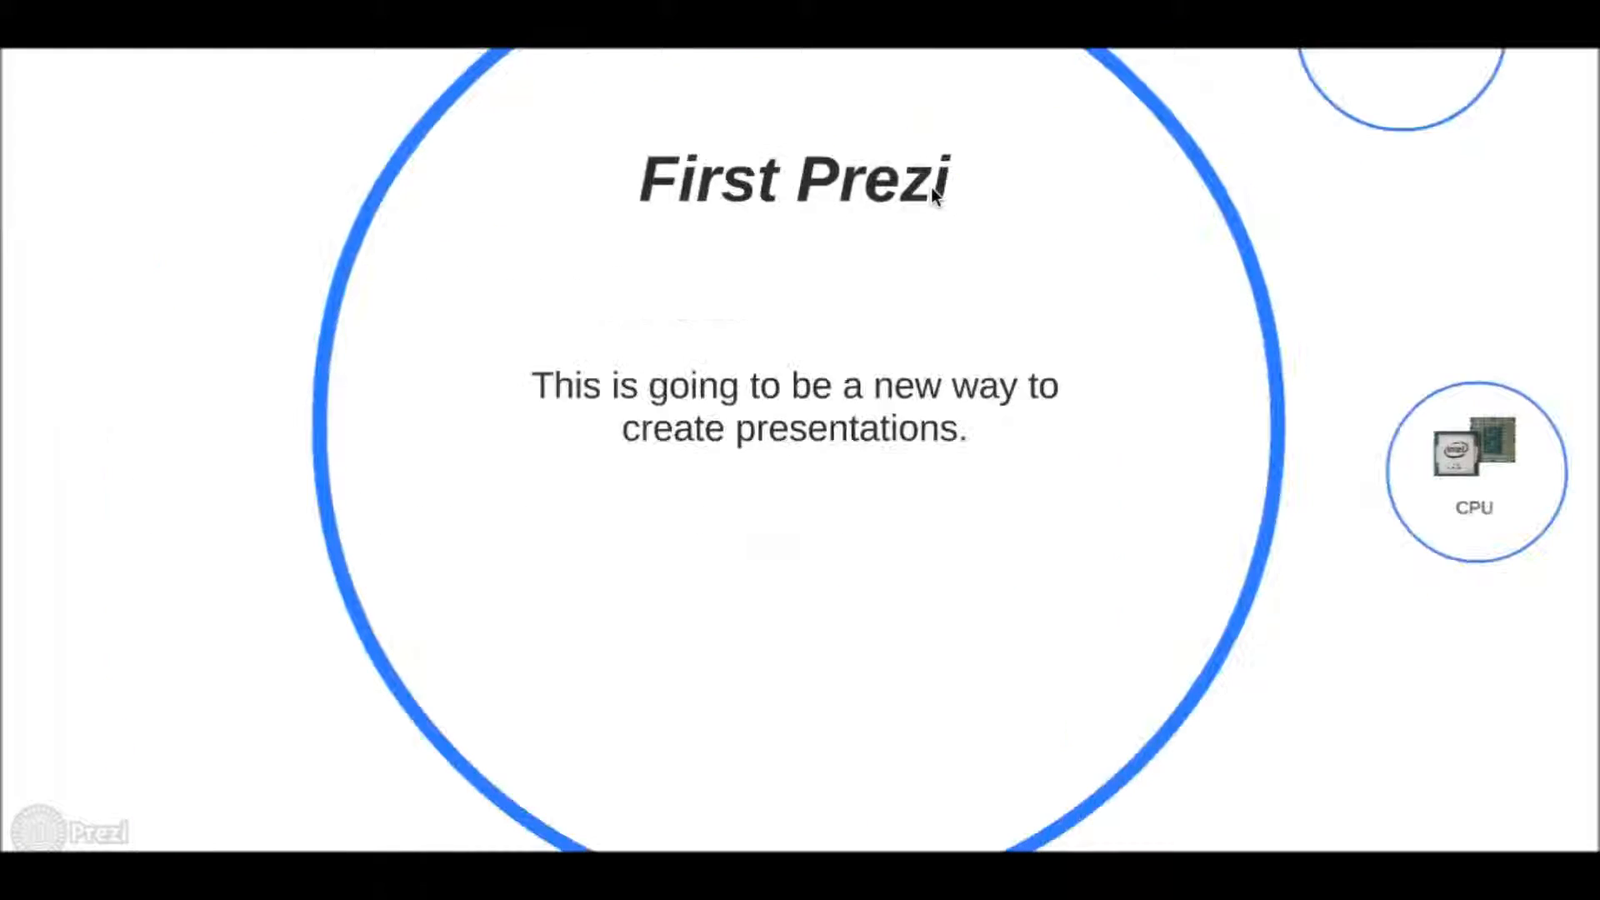
pyautogui.press('Escape')
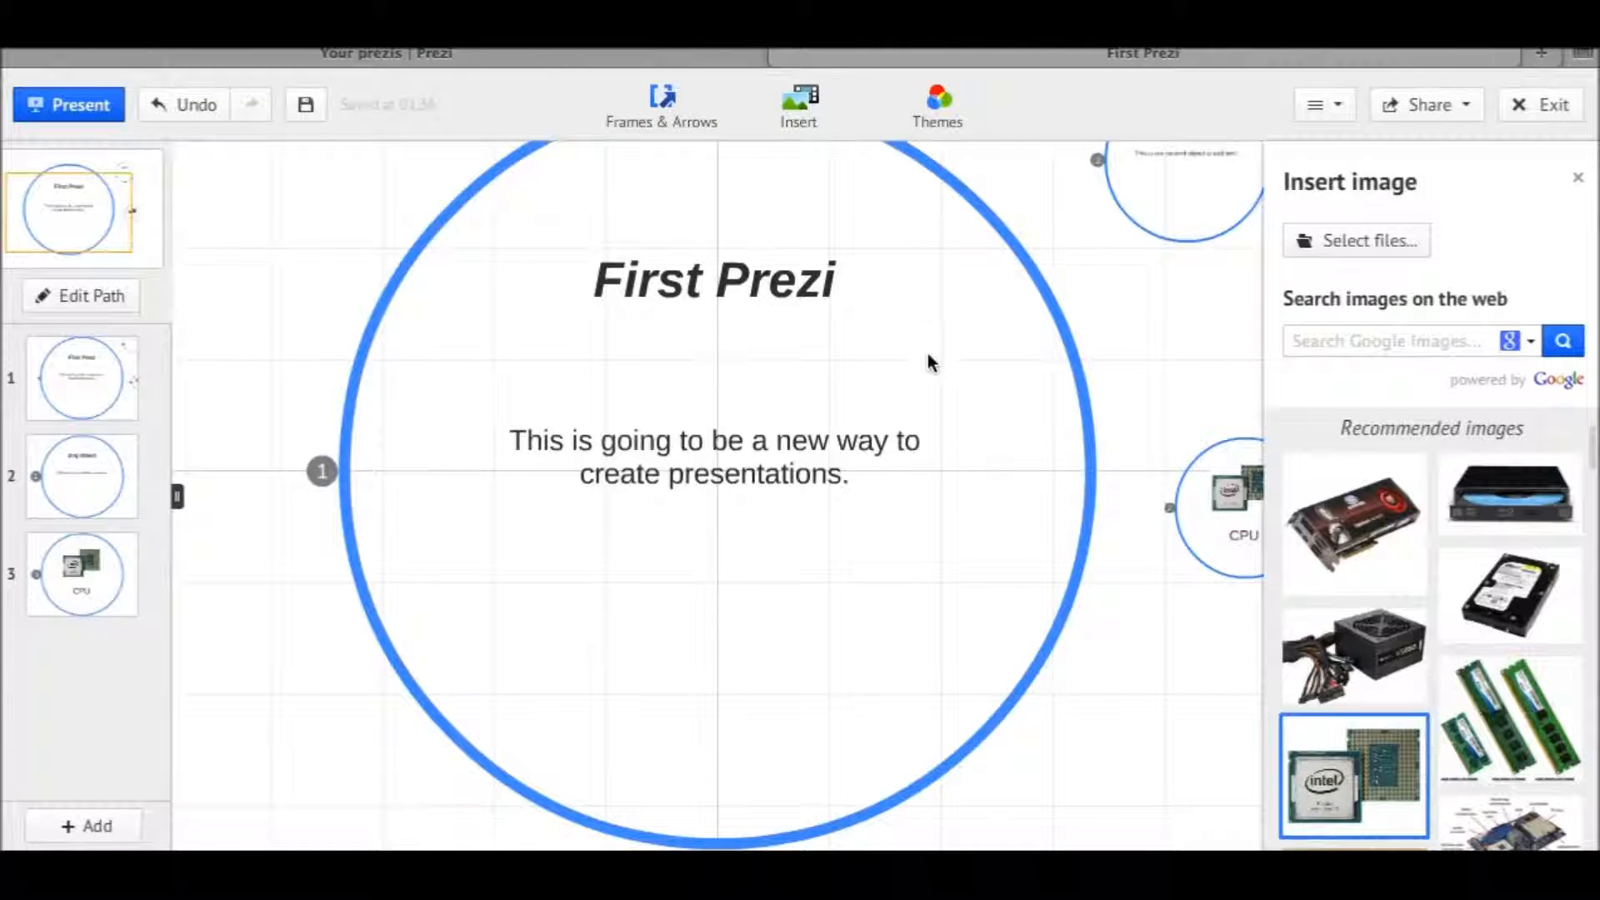
# - Edit the path so step 2 targets the "First Prezi" body text and step 3 targets the "2nd Object" circle
pyautogui.scroll(-3, 927, 353)
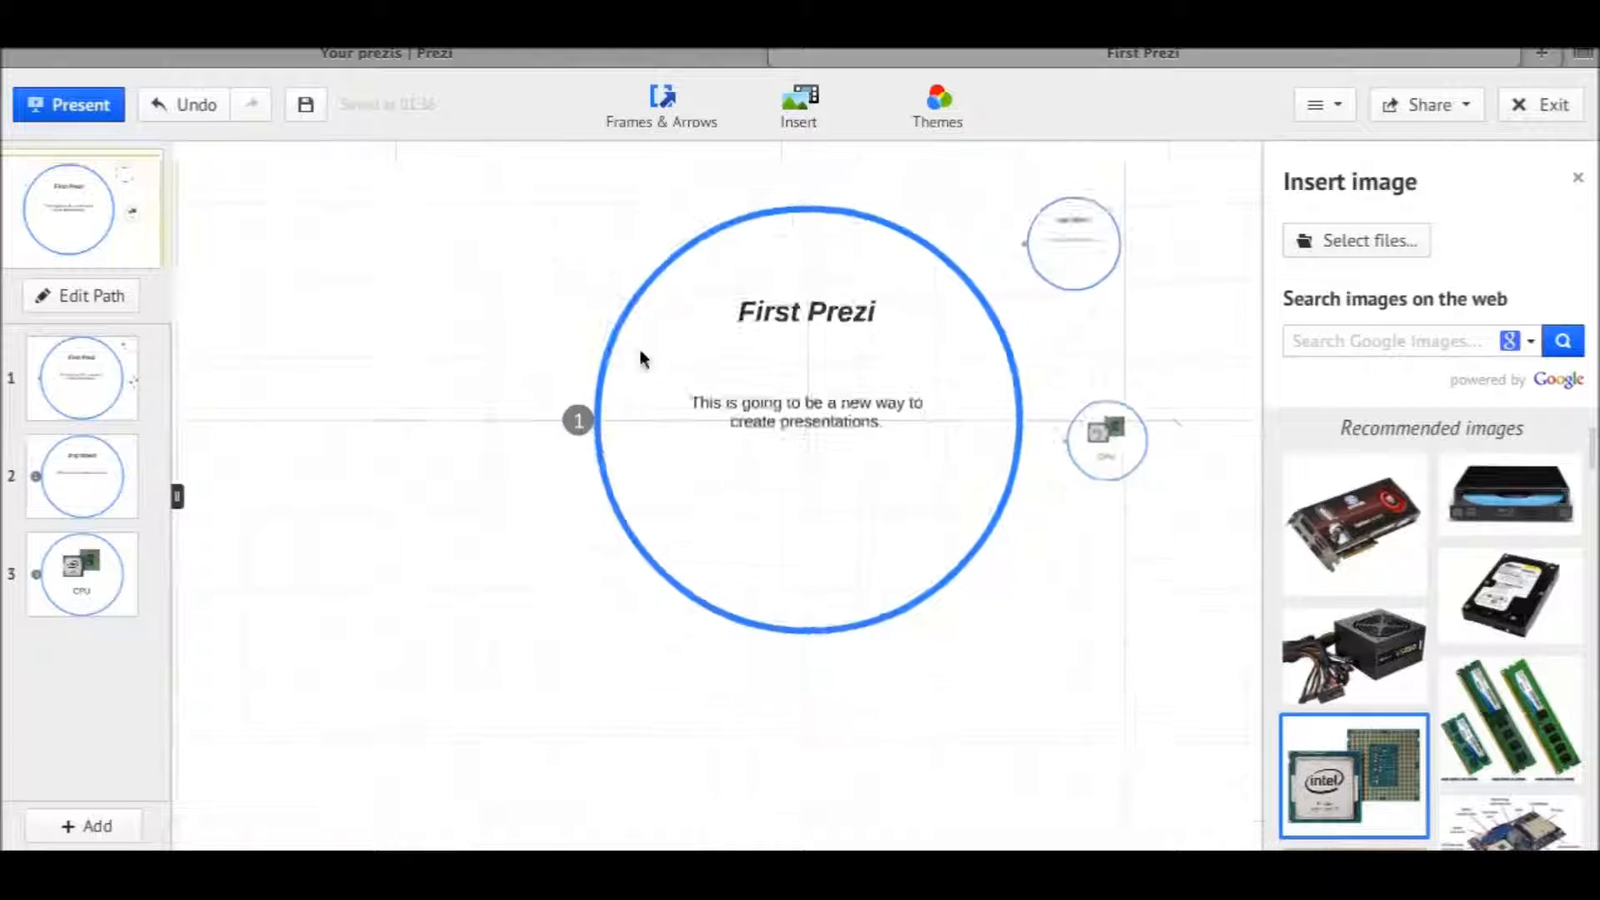
pyautogui.click(123, 302)
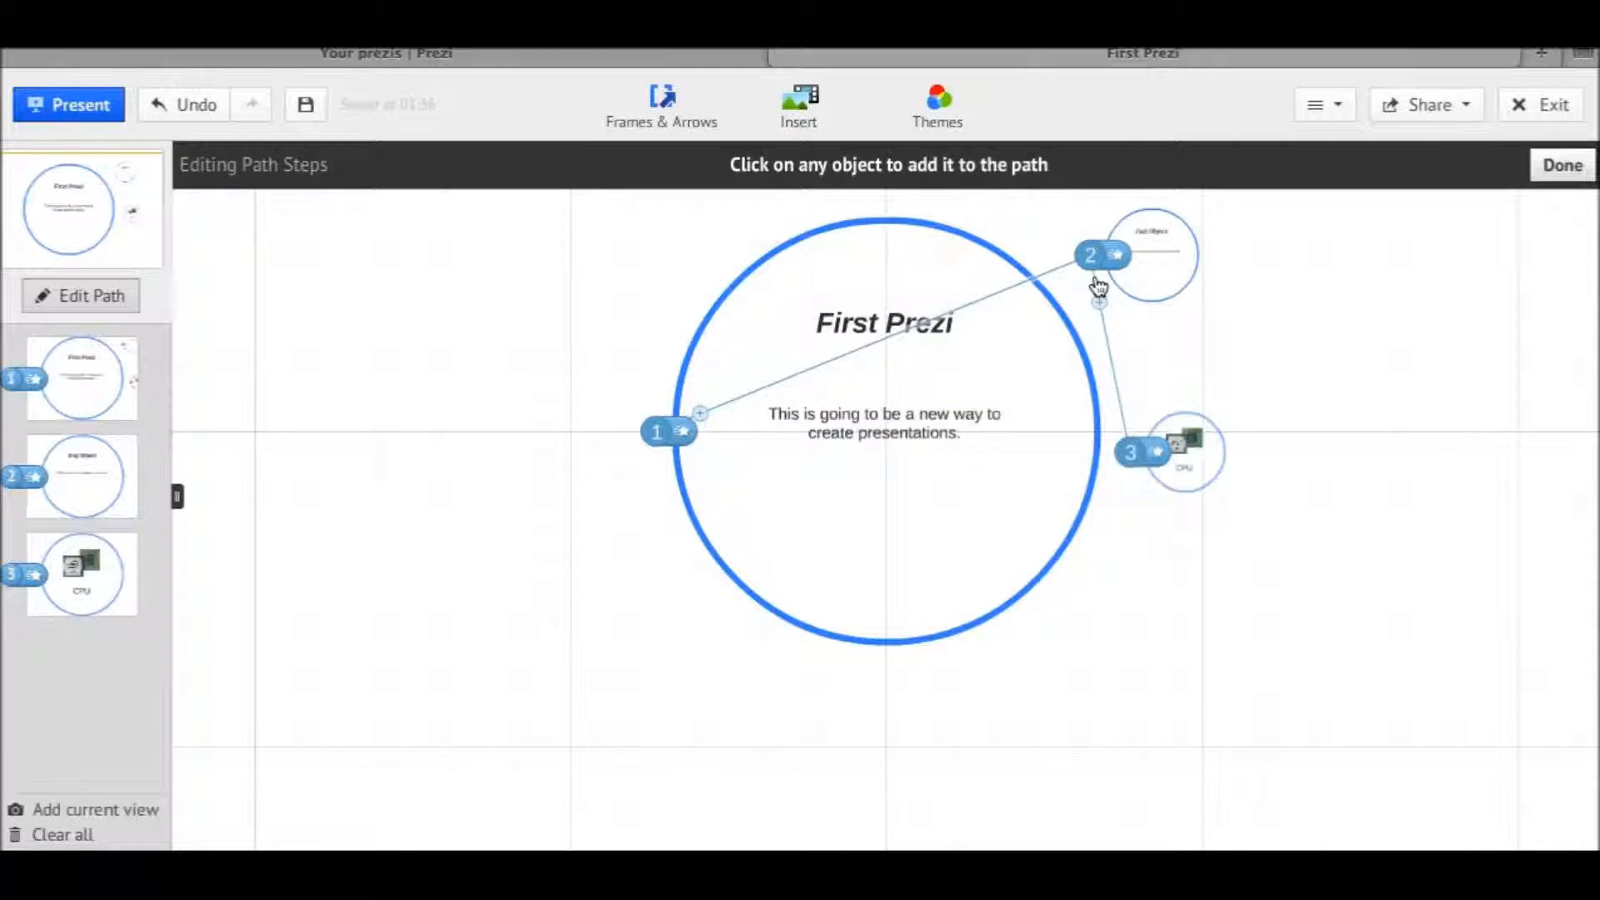
pyautogui.moveTo(1091, 265)
pyautogui.mouseDown()
pyautogui.moveTo(1066, 321)
pyautogui.moveTo(942, 428)
pyautogui.mouseUp()
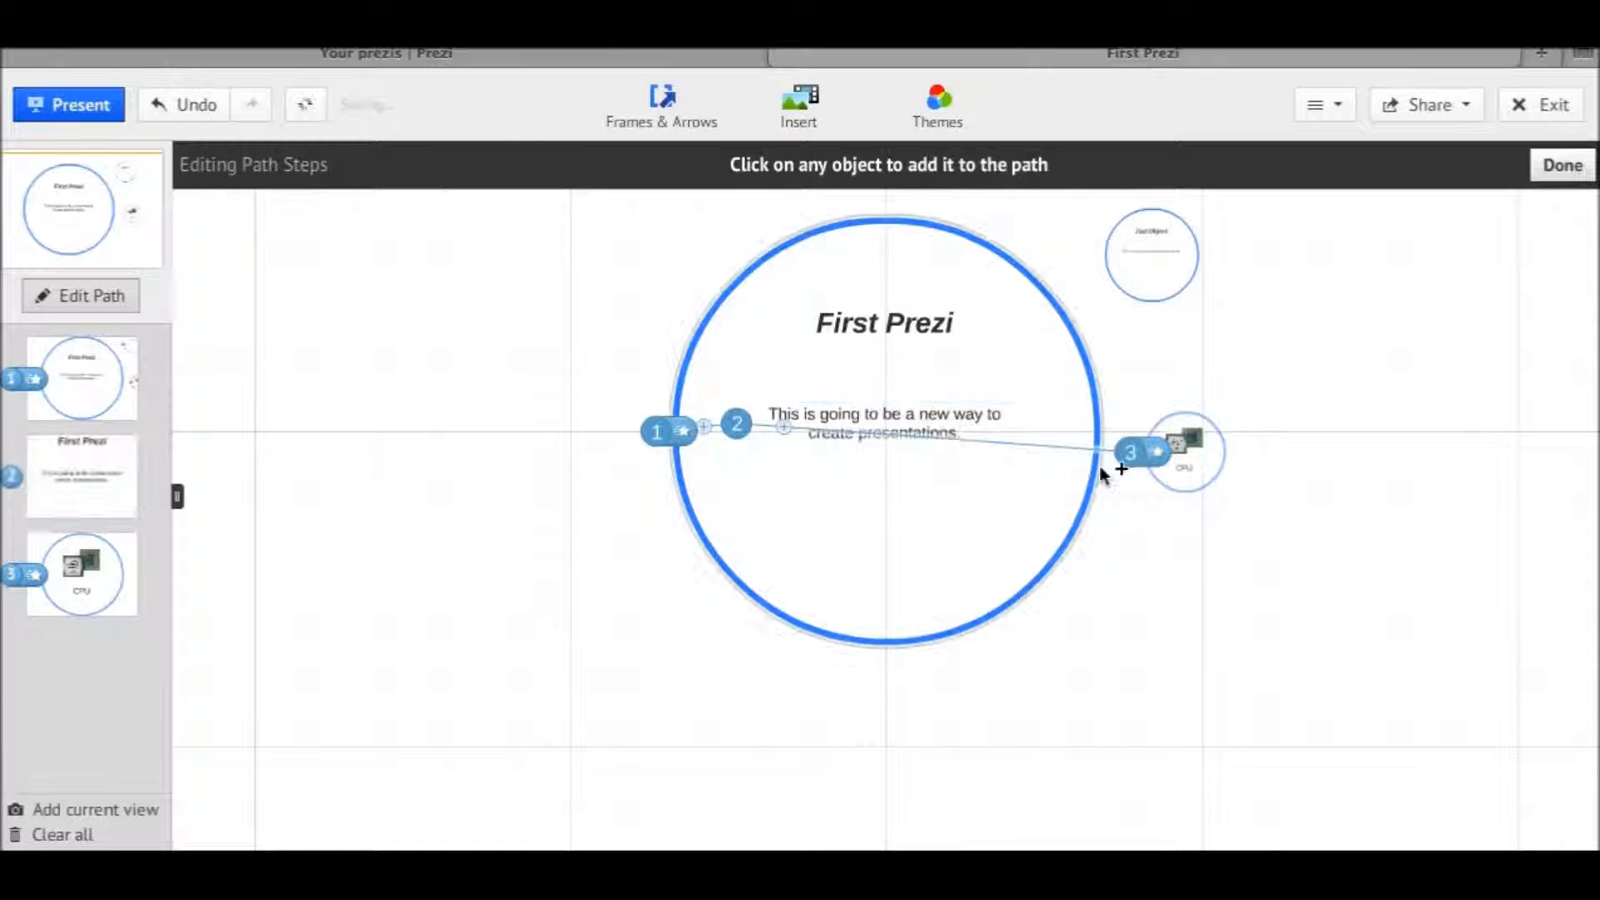
pyautogui.moveTo(1133, 457)
pyautogui.mouseDown()
pyautogui.moveTo(1155, 387)
pyautogui.moveTo(1143, 251)
pyautogui.mouseUp()
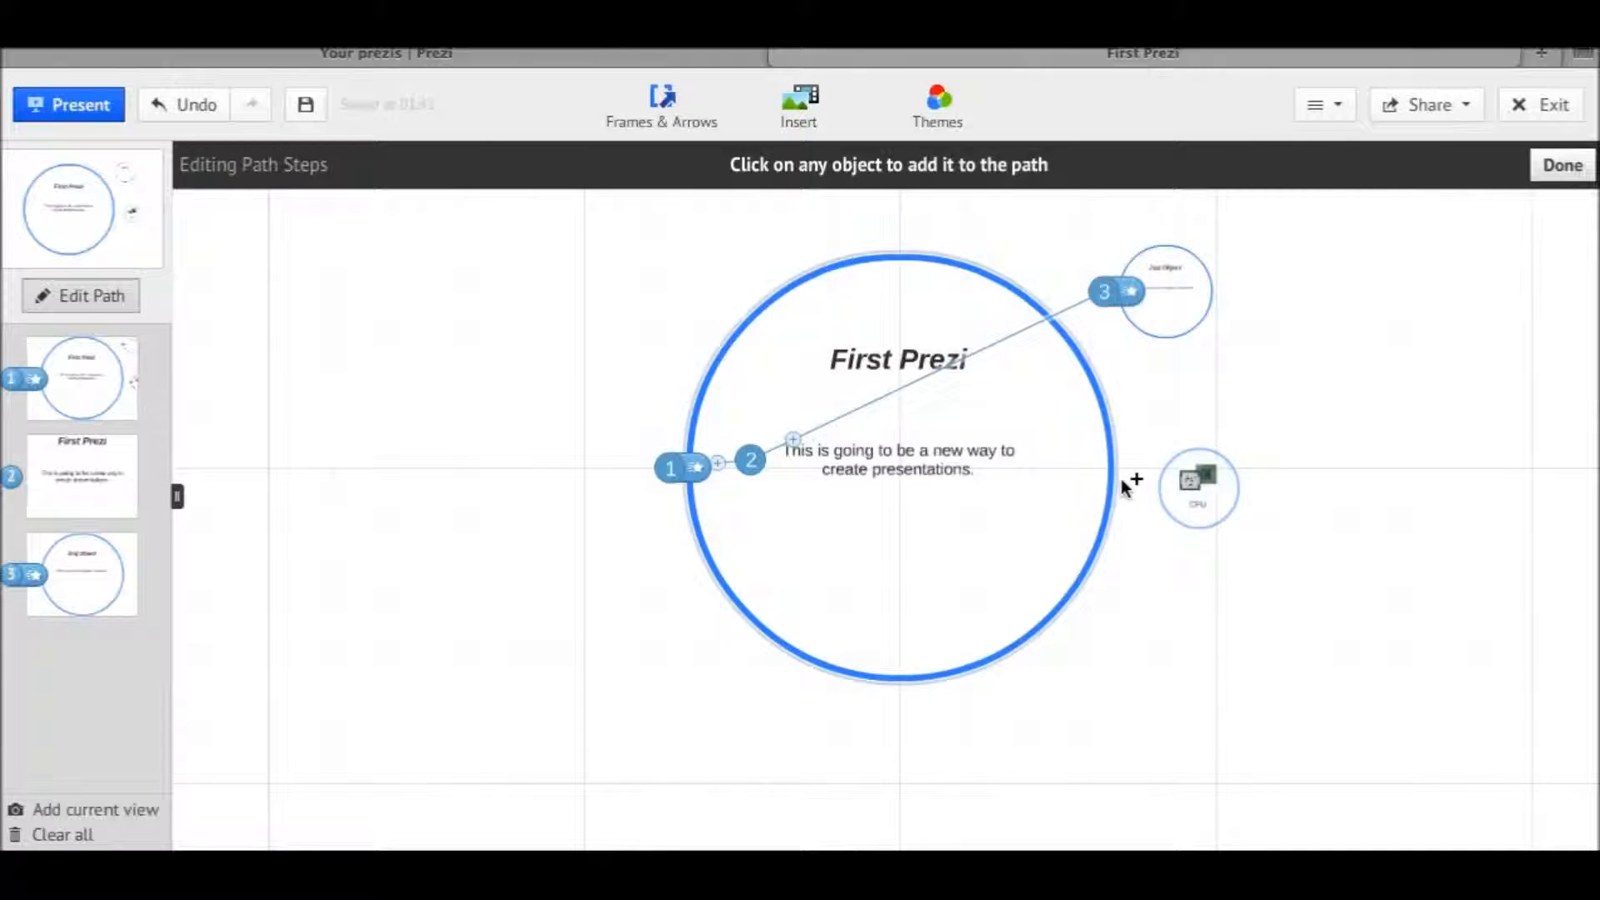
# - Add a fourth path step after the "2nd Object" circle and assign it to the CPU circle
pyautogui.moveTo(1109, 304); pyautogui.dragTo(1155, 310)
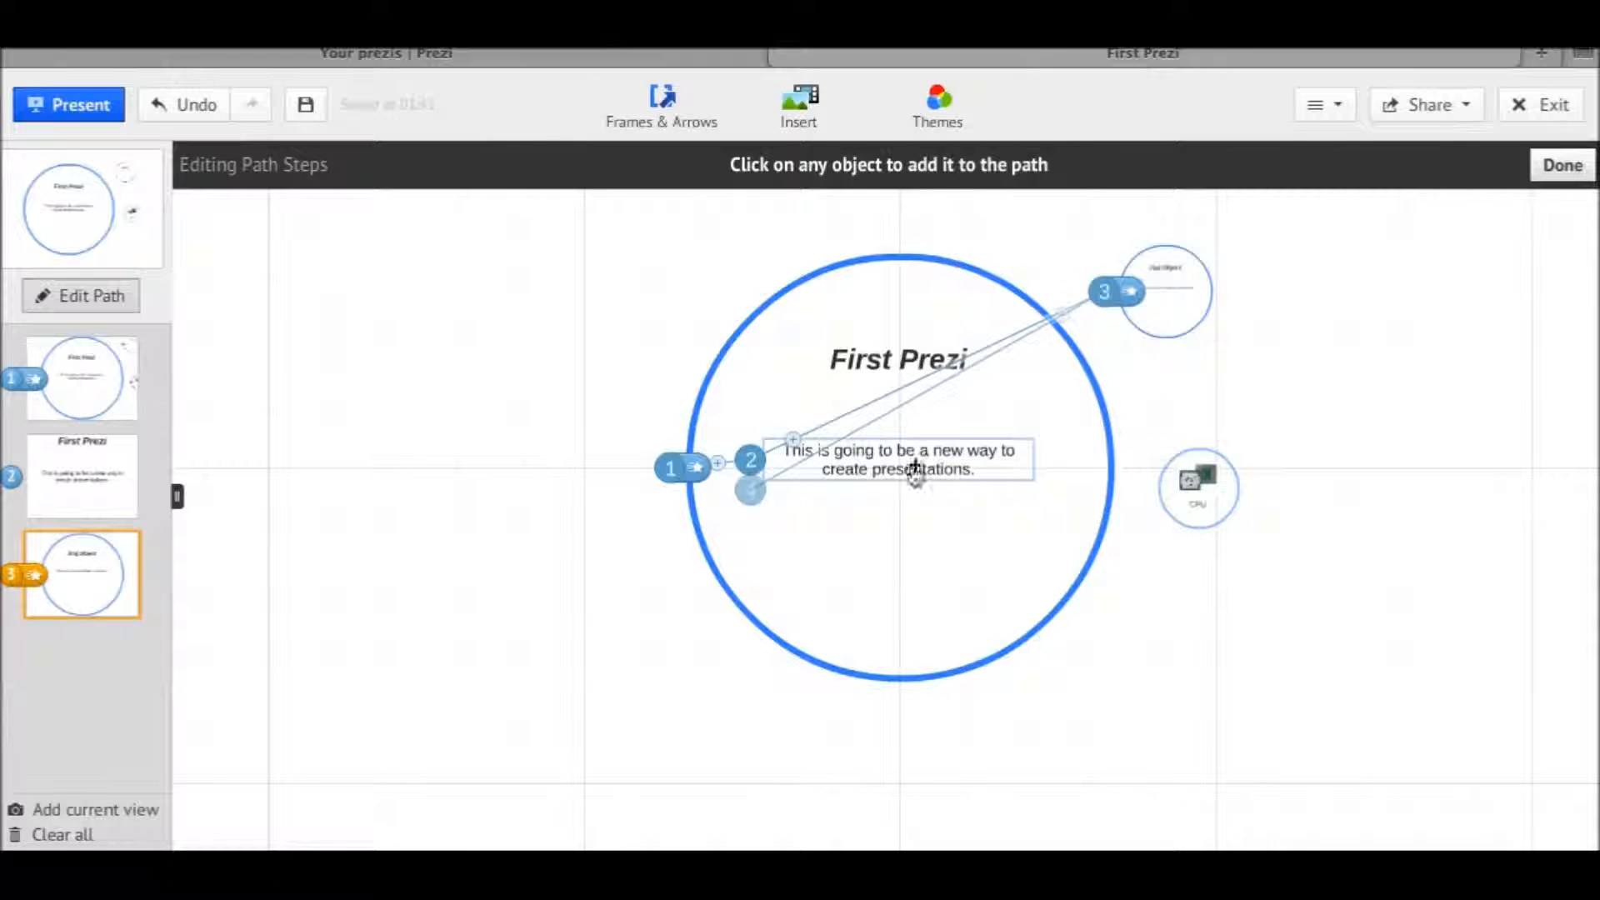
pyautogui.click(803, 495)
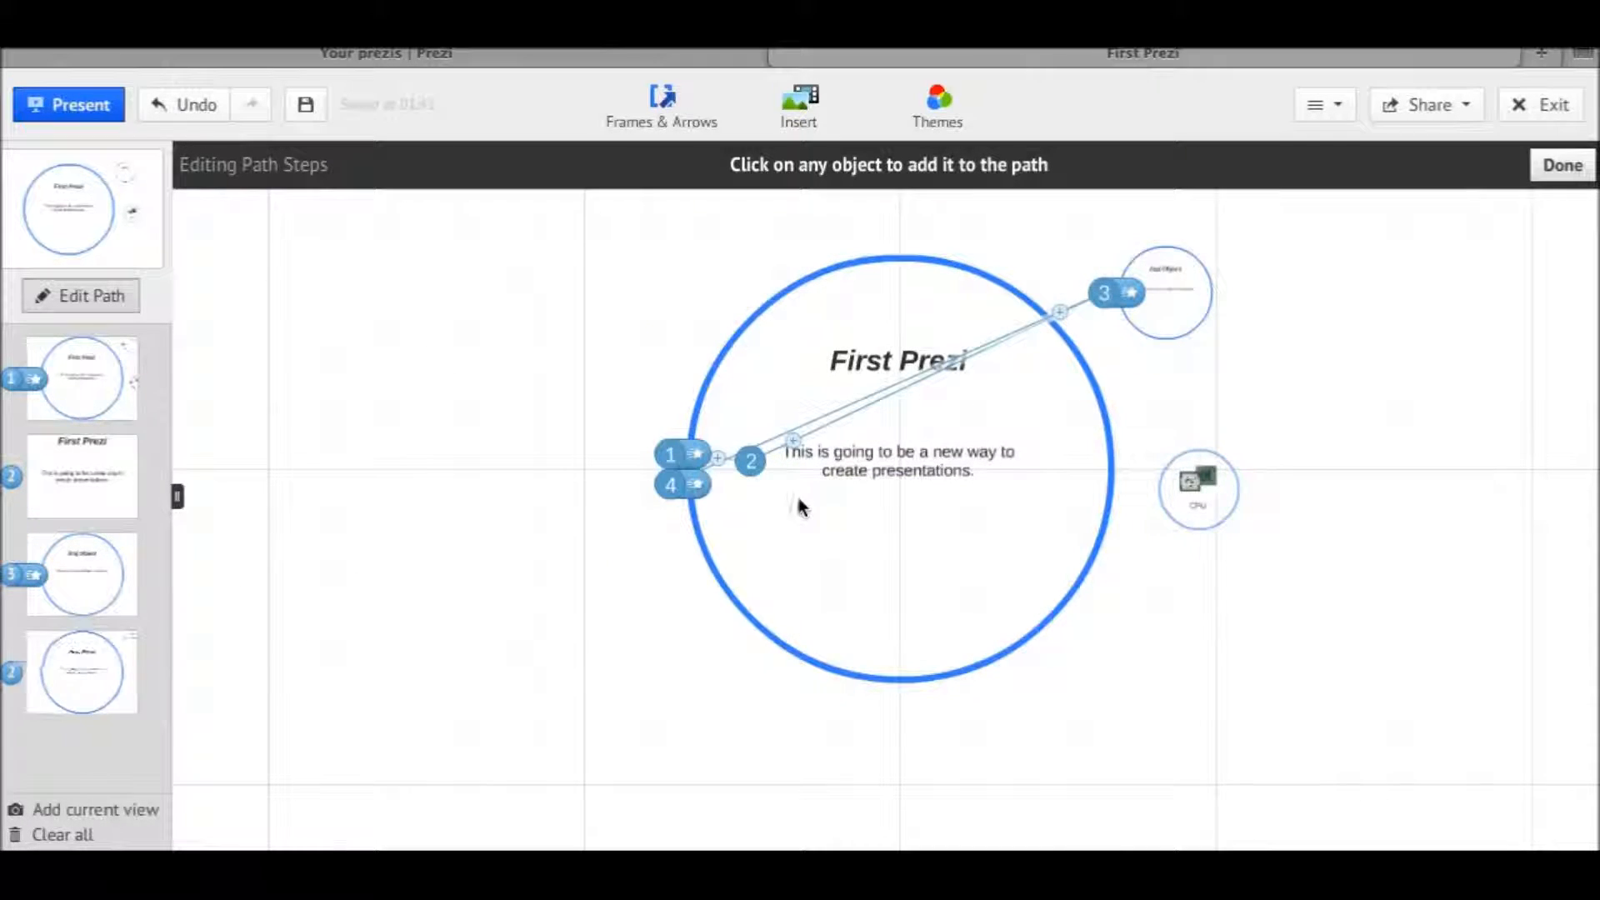
pyautogui.moveTo(683, 500)
pyautogui.mouseDown()
pyautogui.moveTo(1147, 589)
pyautogui.moveTo(1214, 528)
pyautogui.moveTo(1199, 513)
pyautogui.mouseUp()
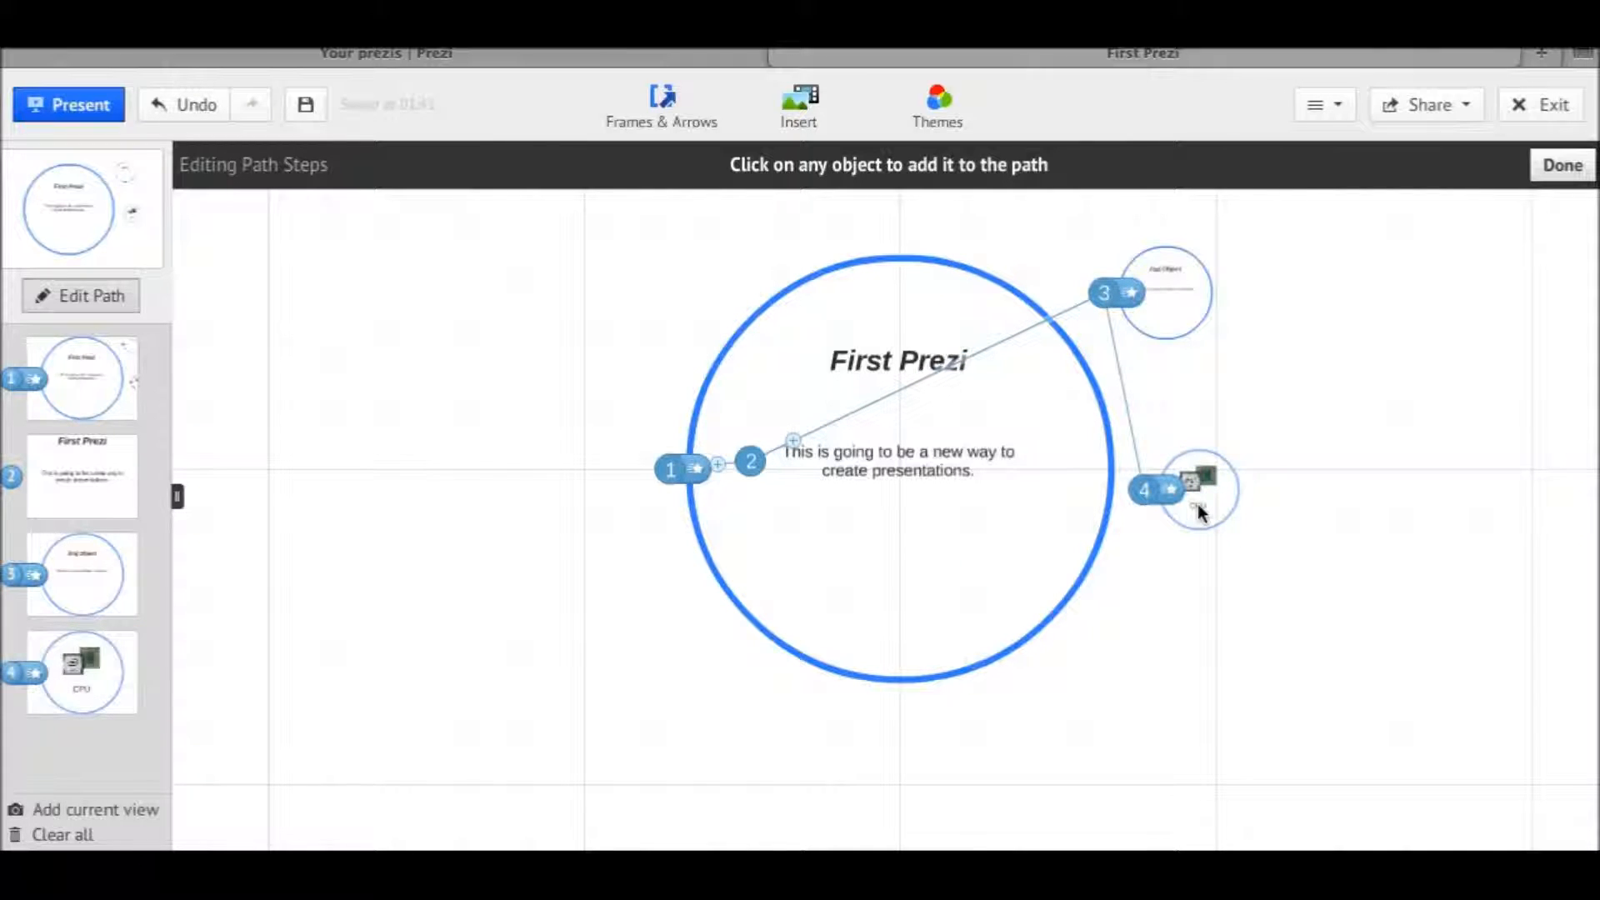
# - Present the edited path full screen through to the CPU circle, and return to the editor
pyautogui.click(66, 107)
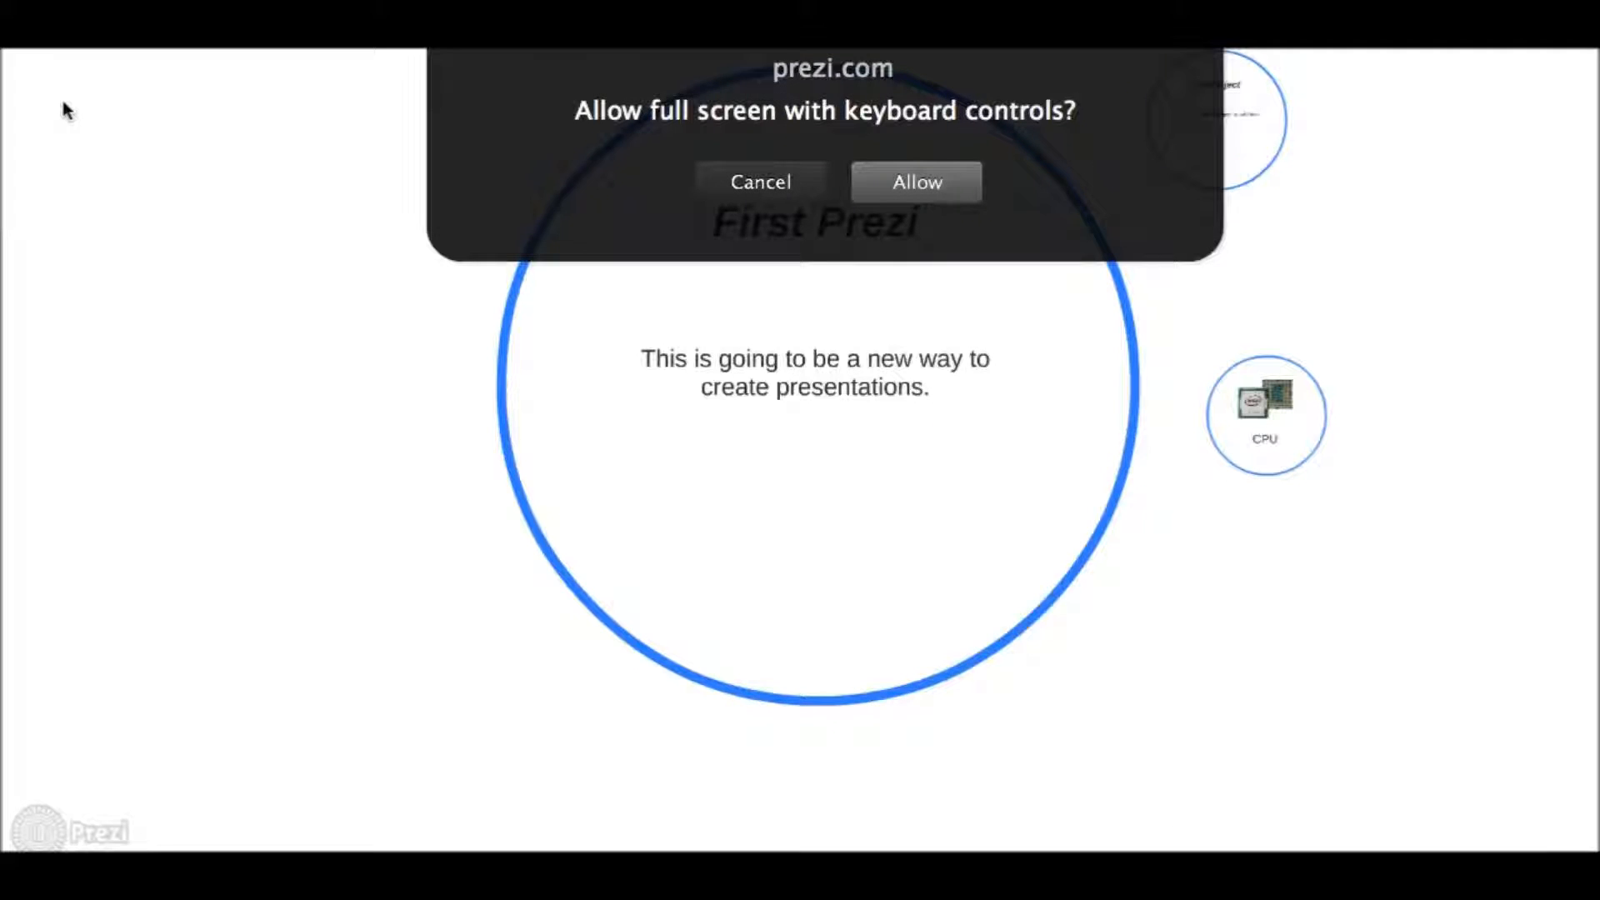
pyautogui.click(950, 185)
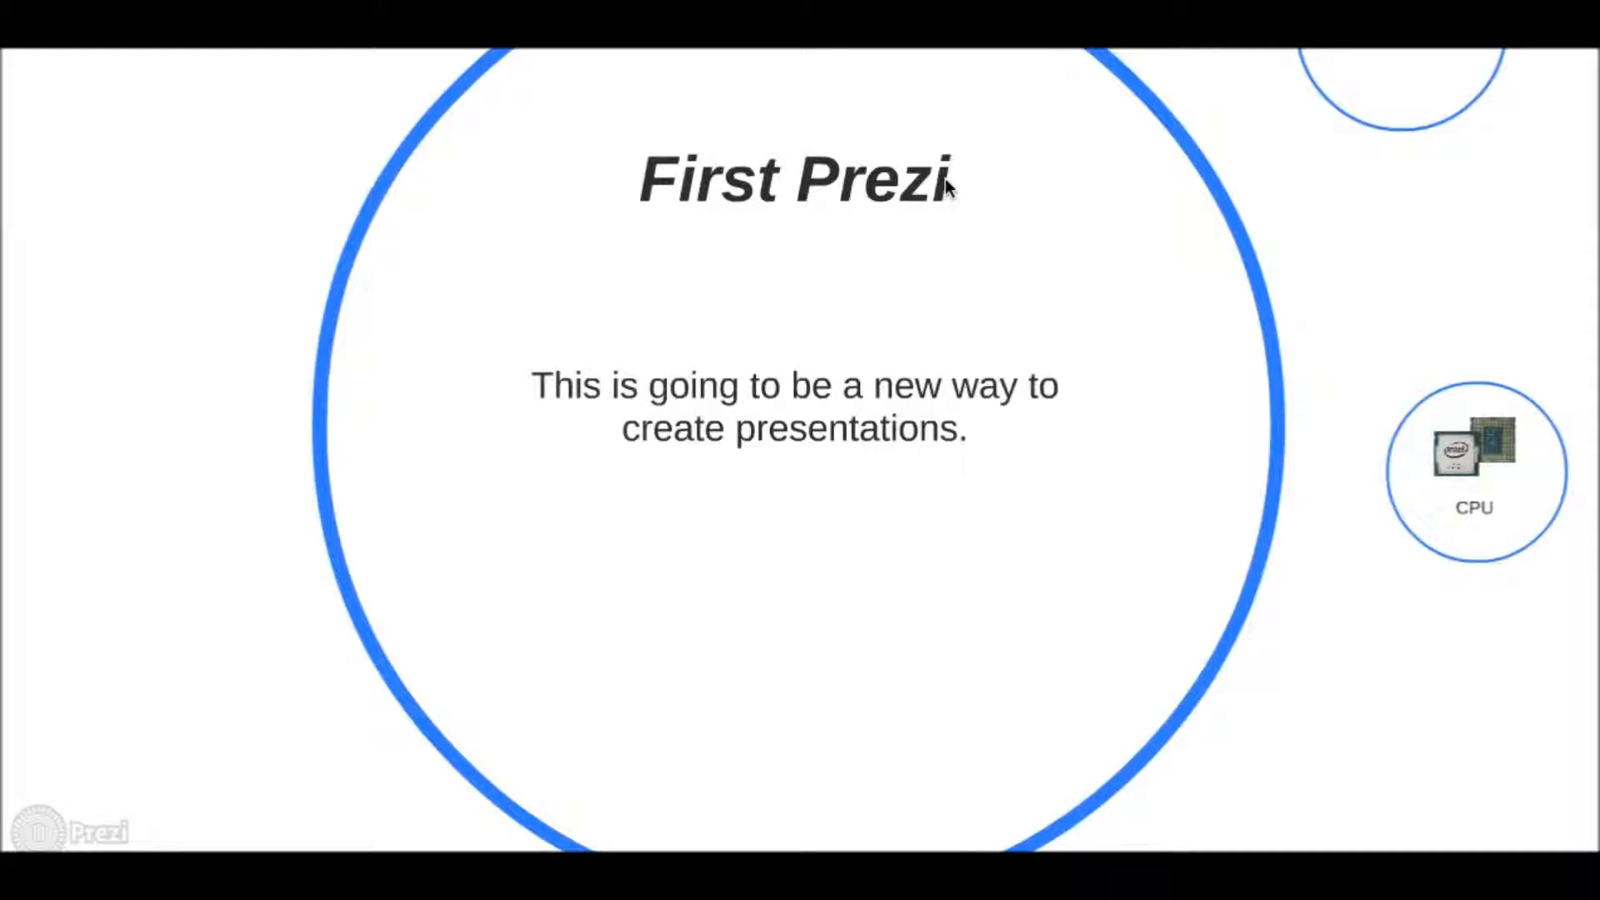
pyautogui.press('Right')
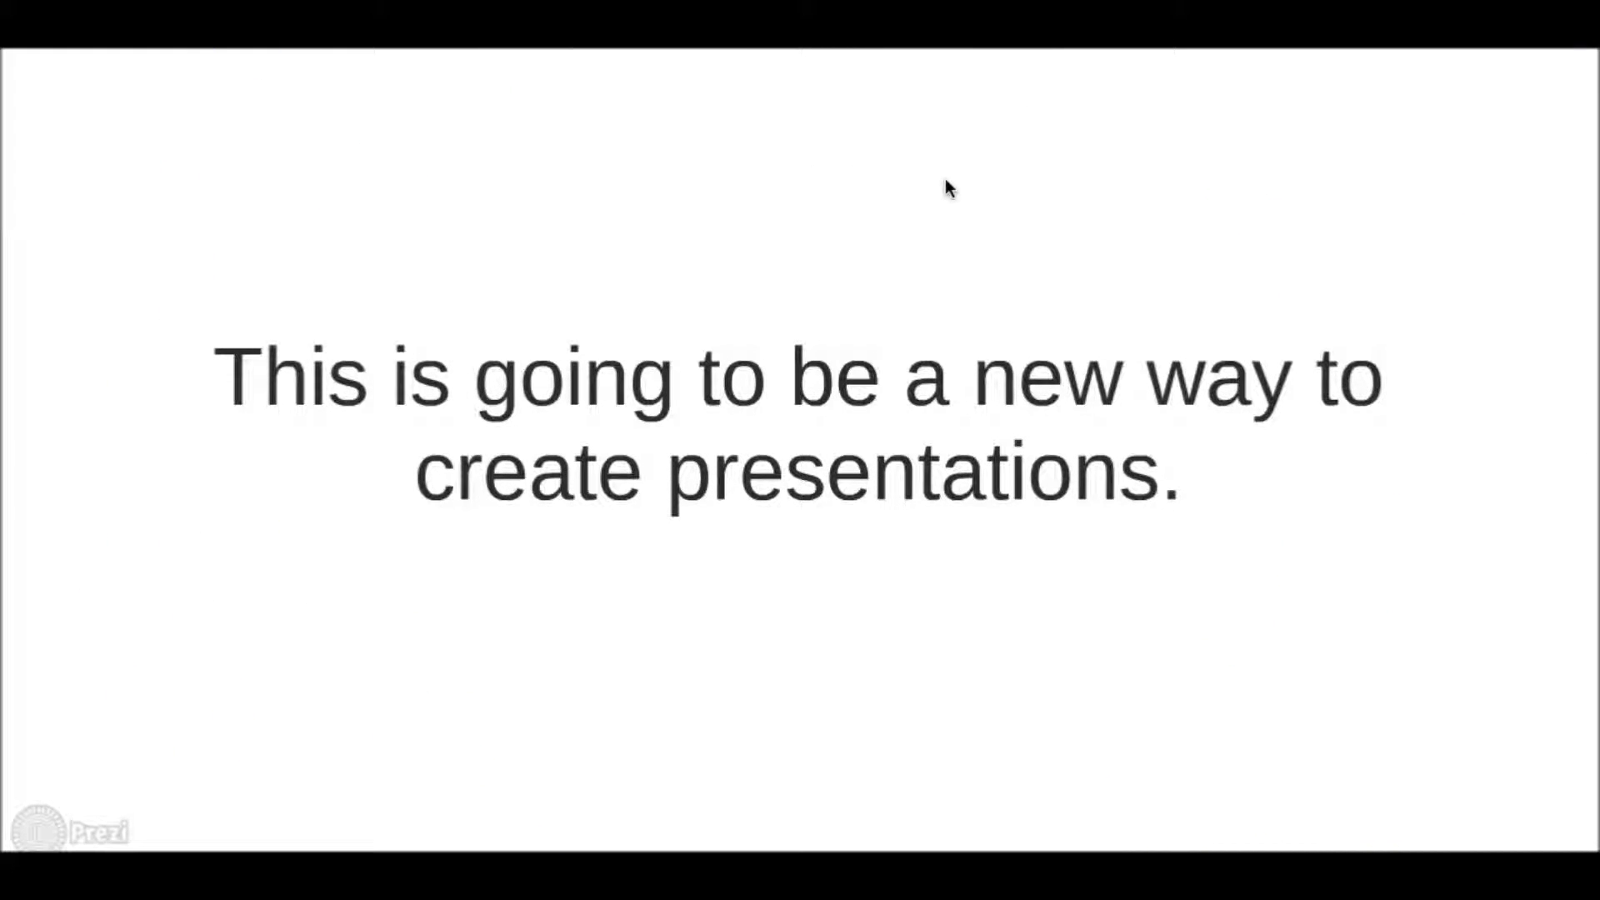
pyautogui.press('Right')
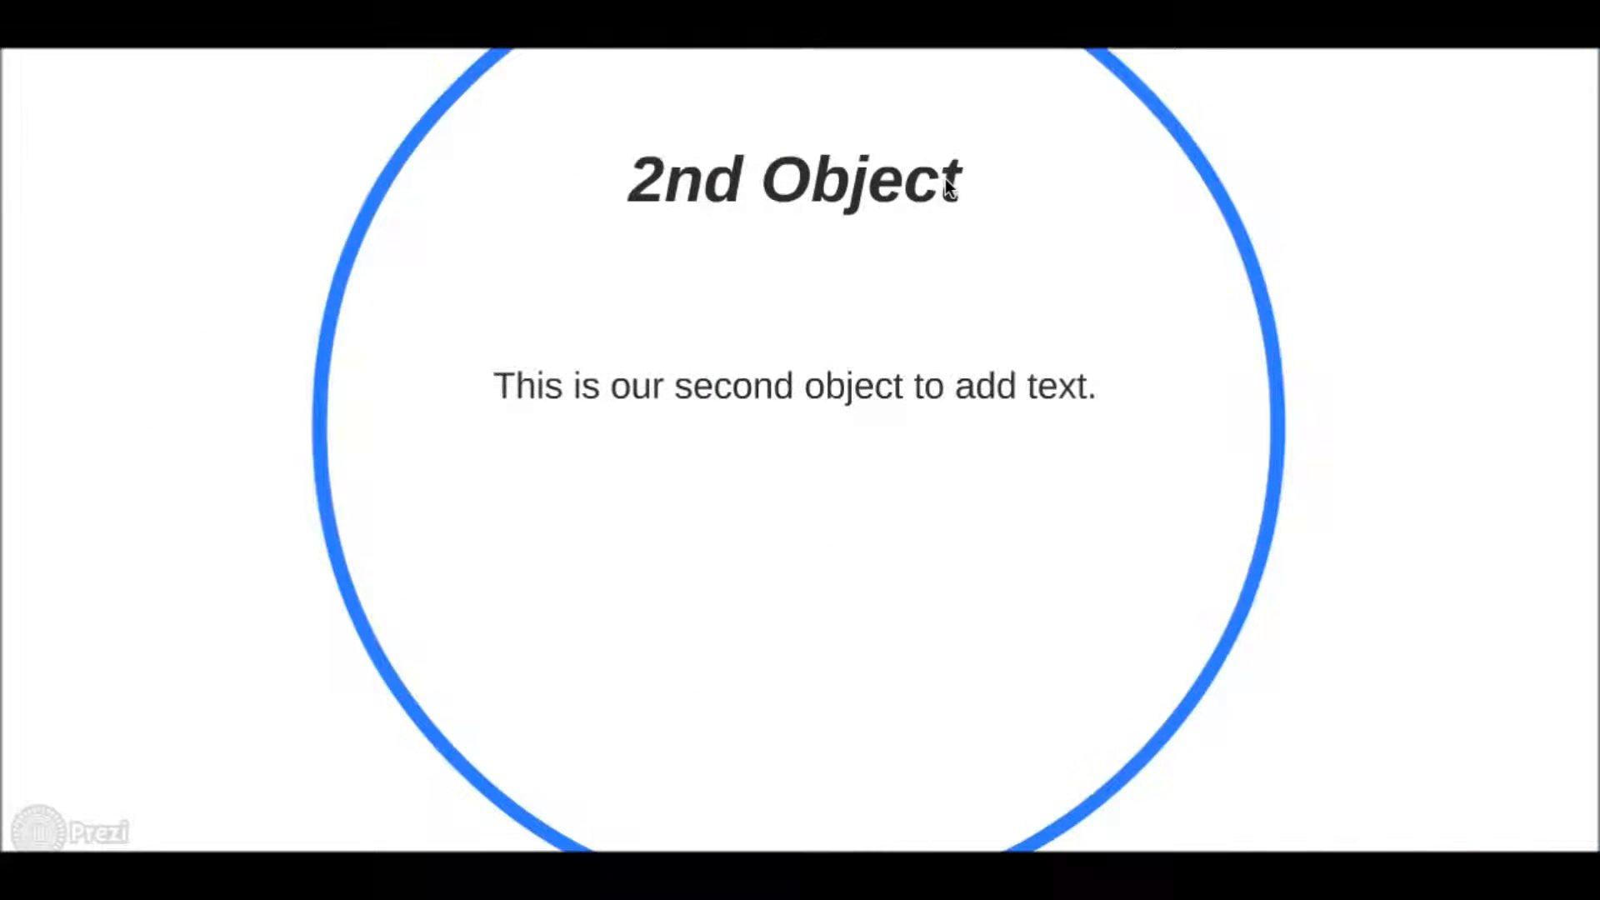
pyautogui.press('Right')
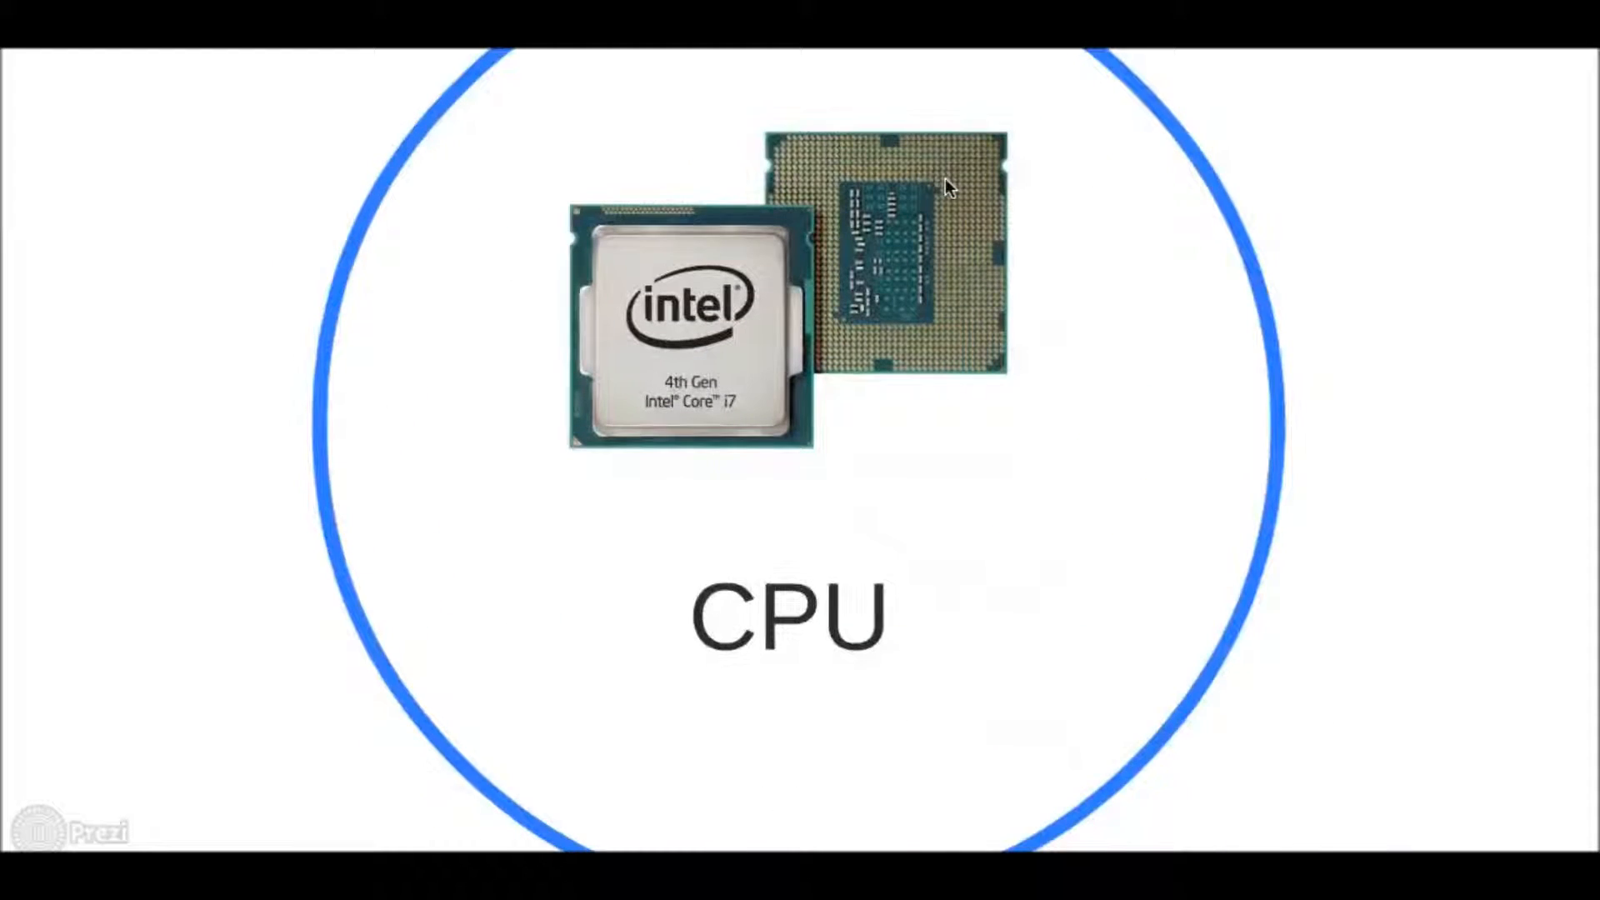
pyautogui.press('Escape')
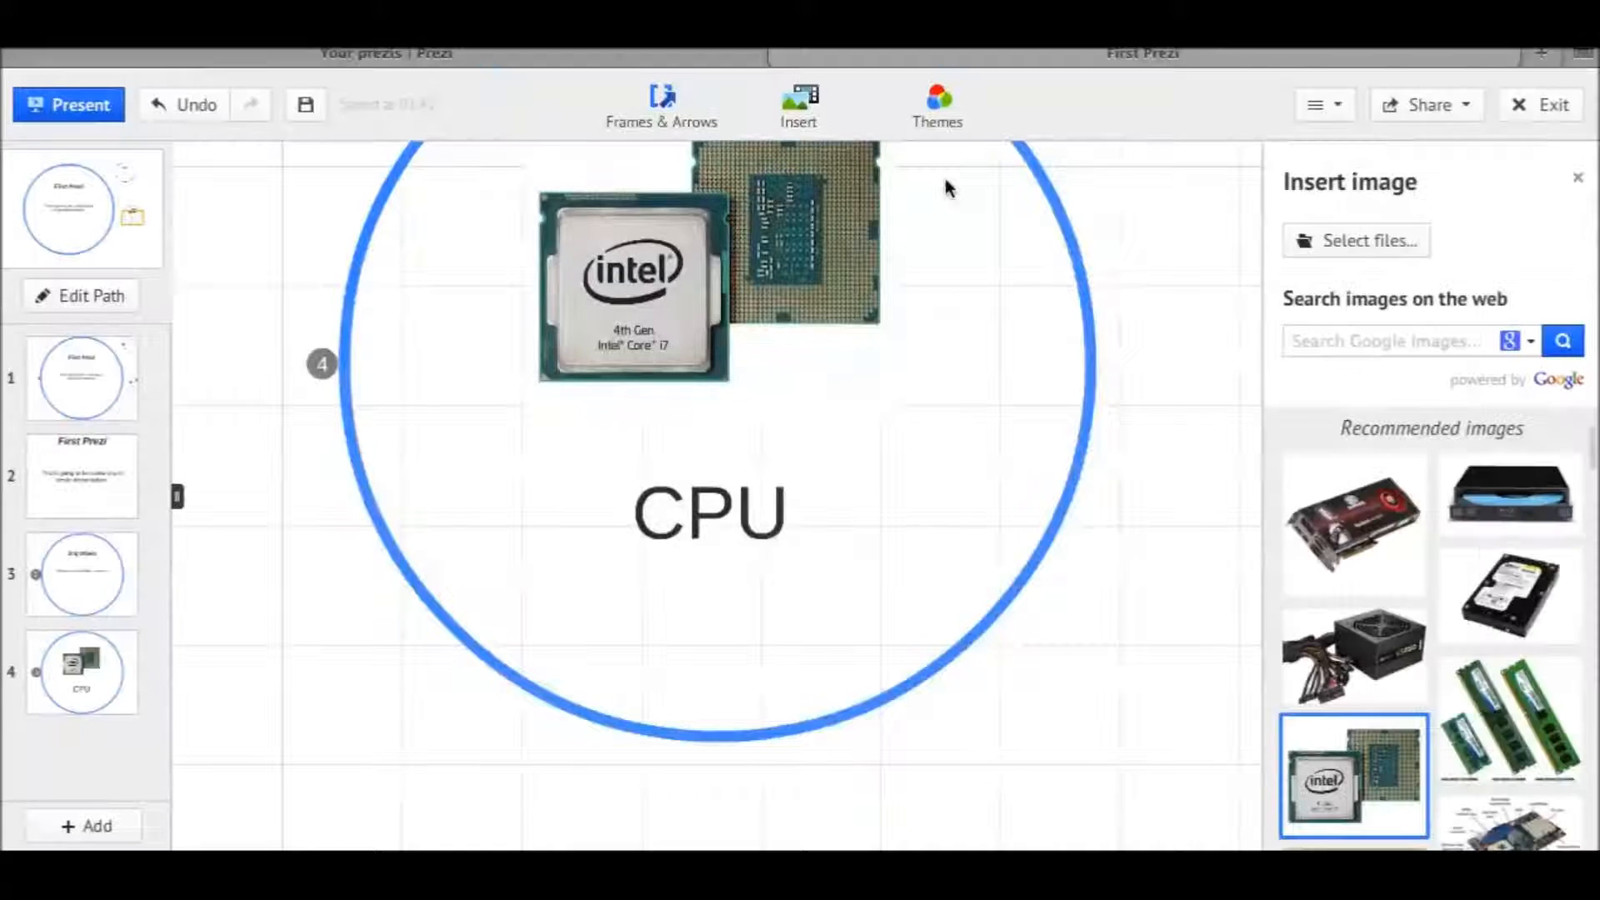
# - Exit the editor to the presentation's own page
pyautogui.scroll(-3, 892, 389)
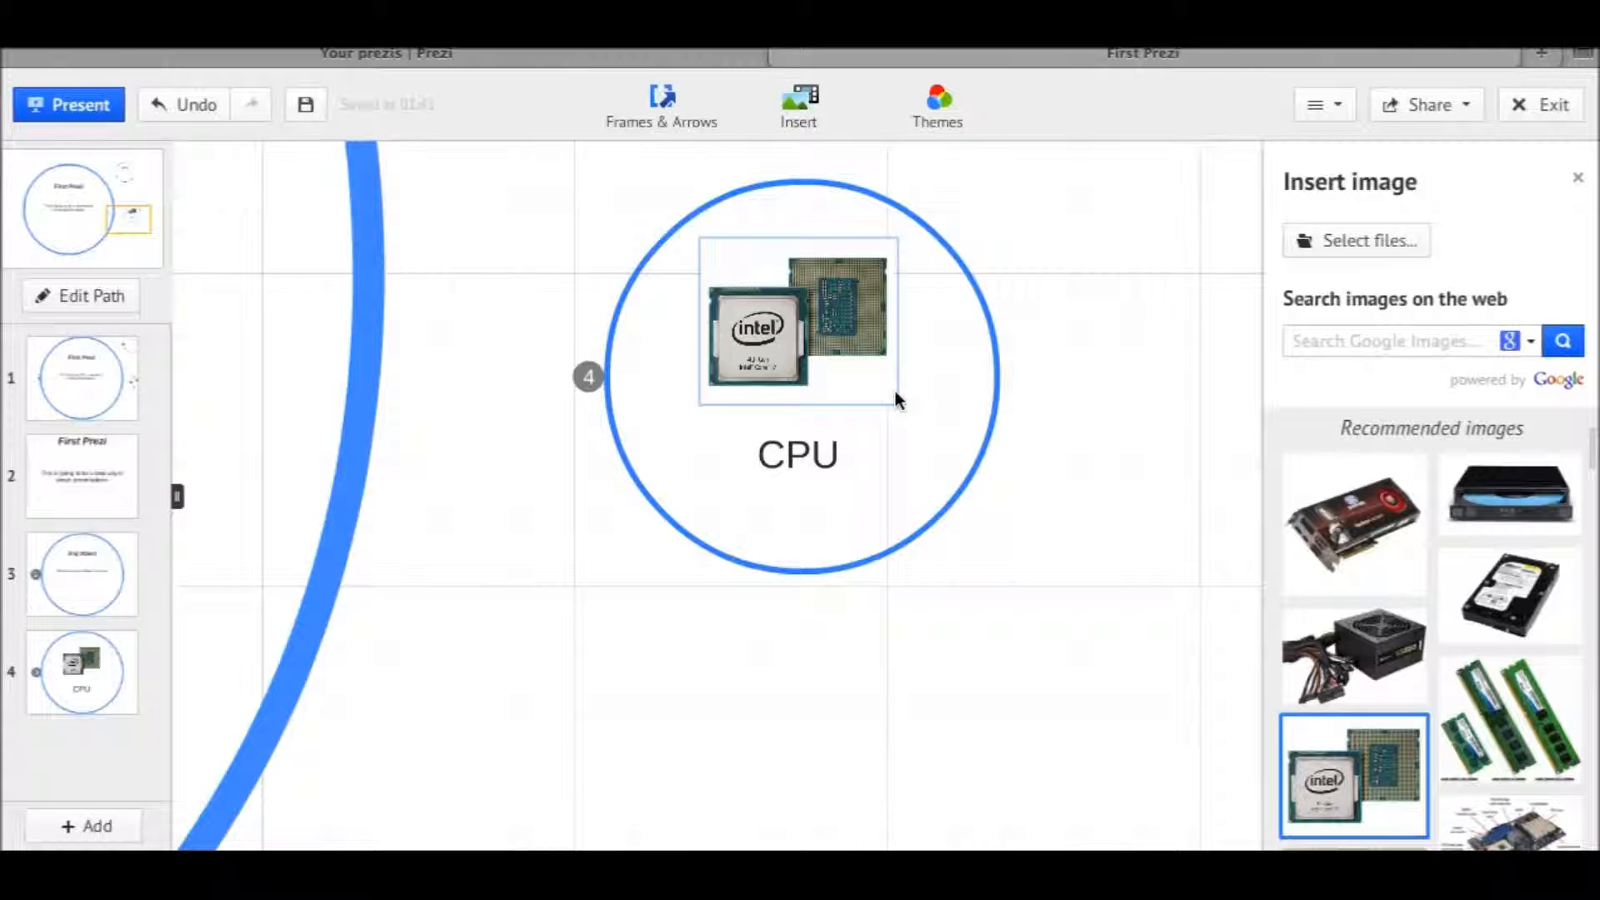
pyautogui.scroll(-5, 894, 393)
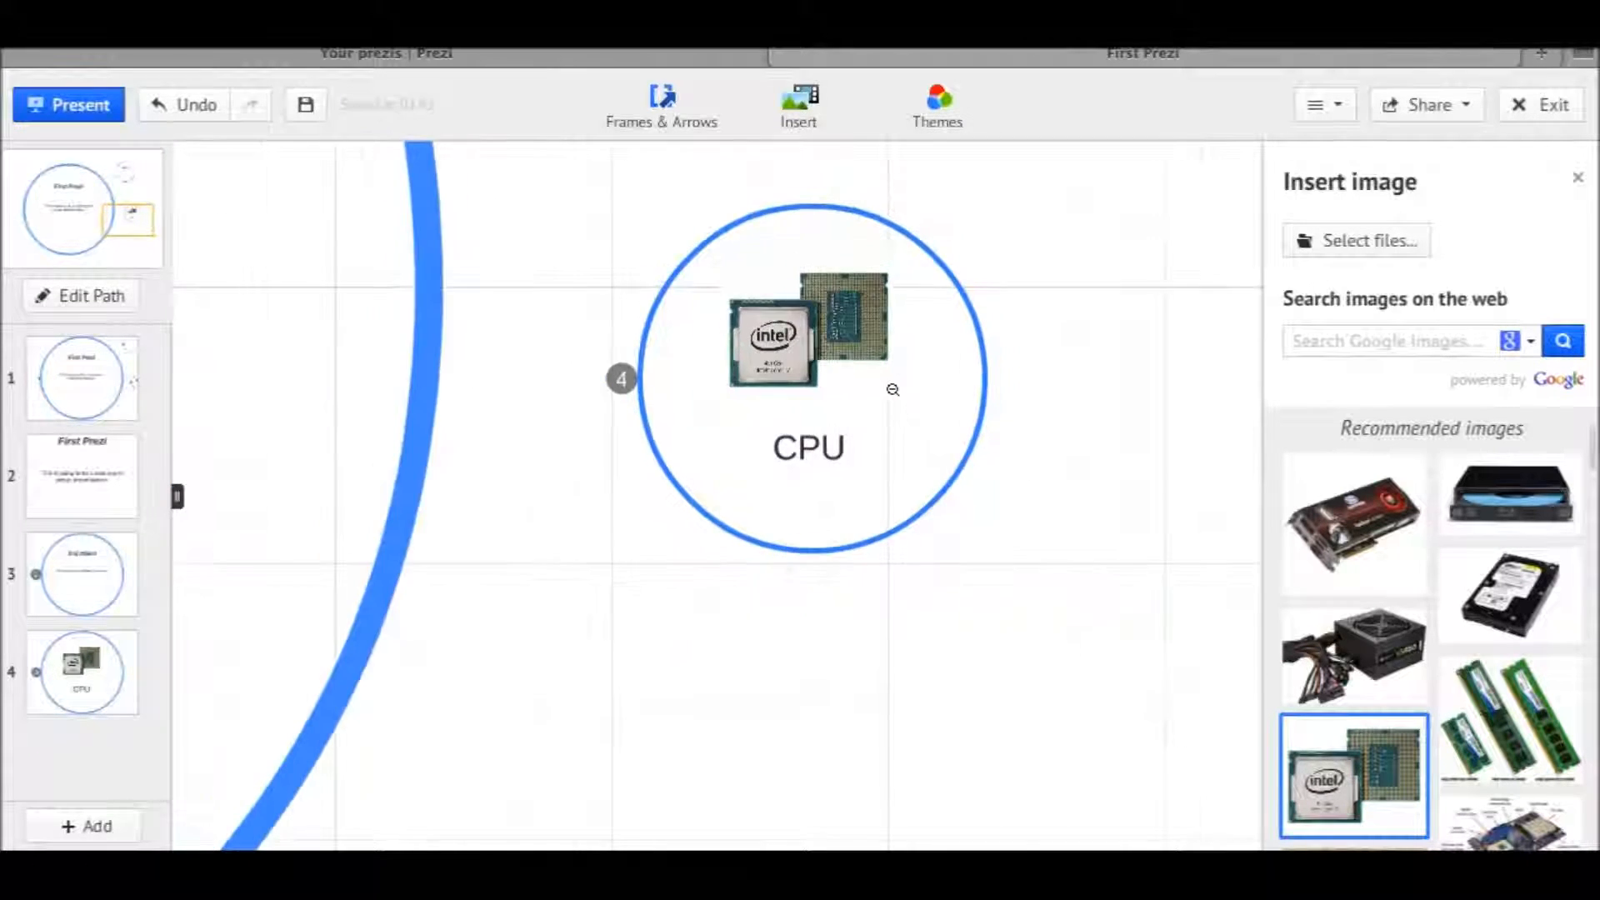
pyautogui.scroll(-2, 892, 389)
pyautogui.moveTo(732, 393); pyautogui.dragTo(759, 502)
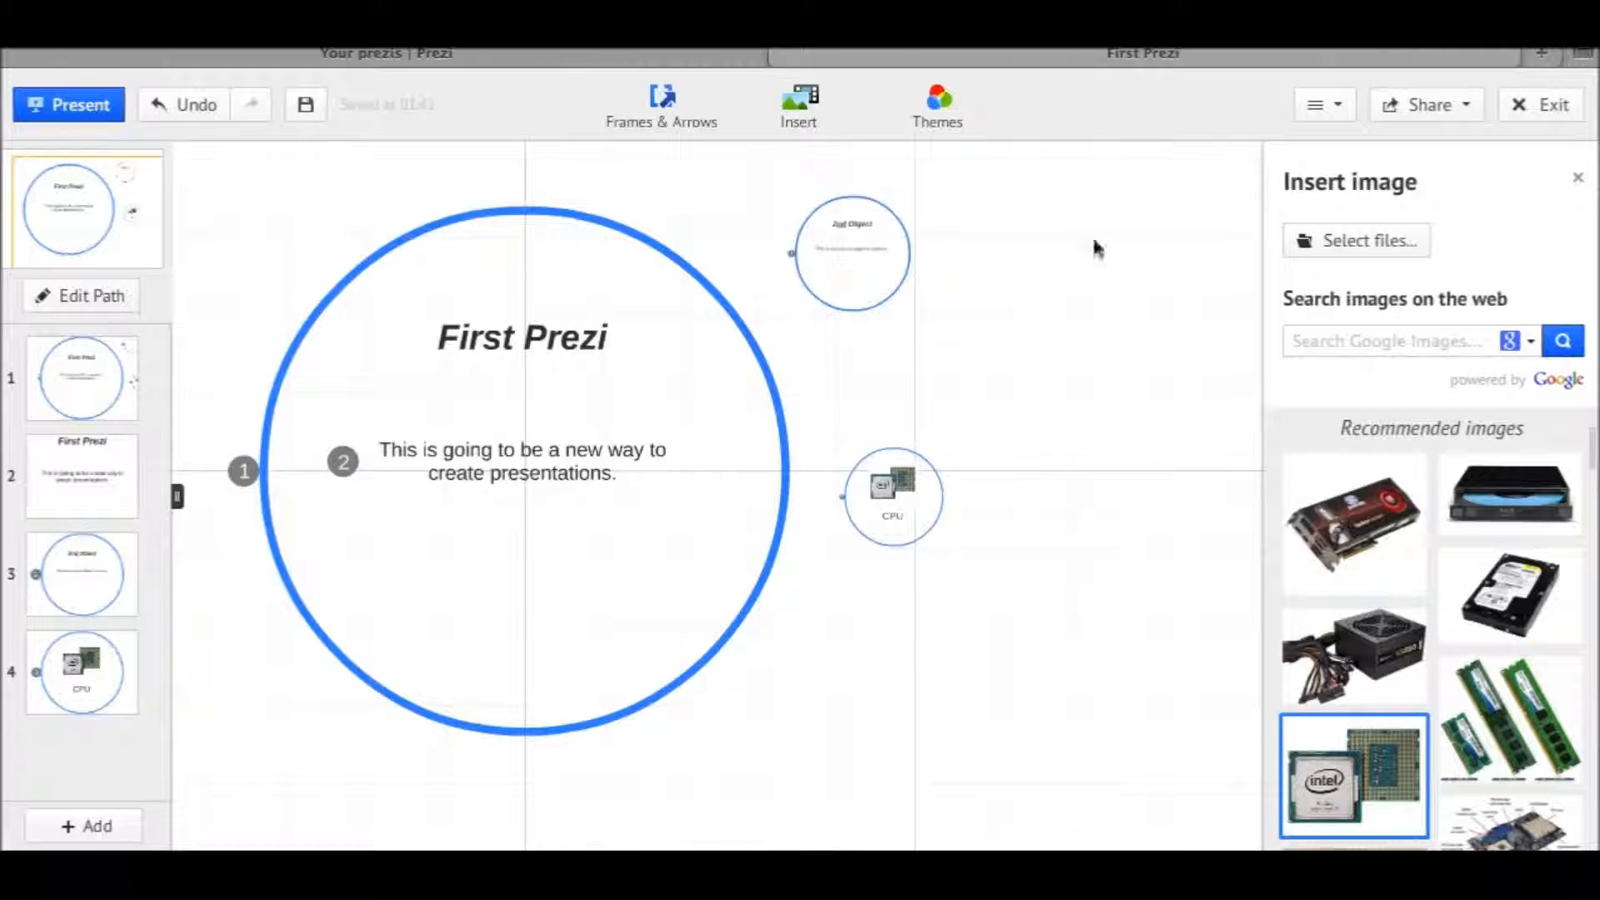
pyautogui.click(1530, 116)
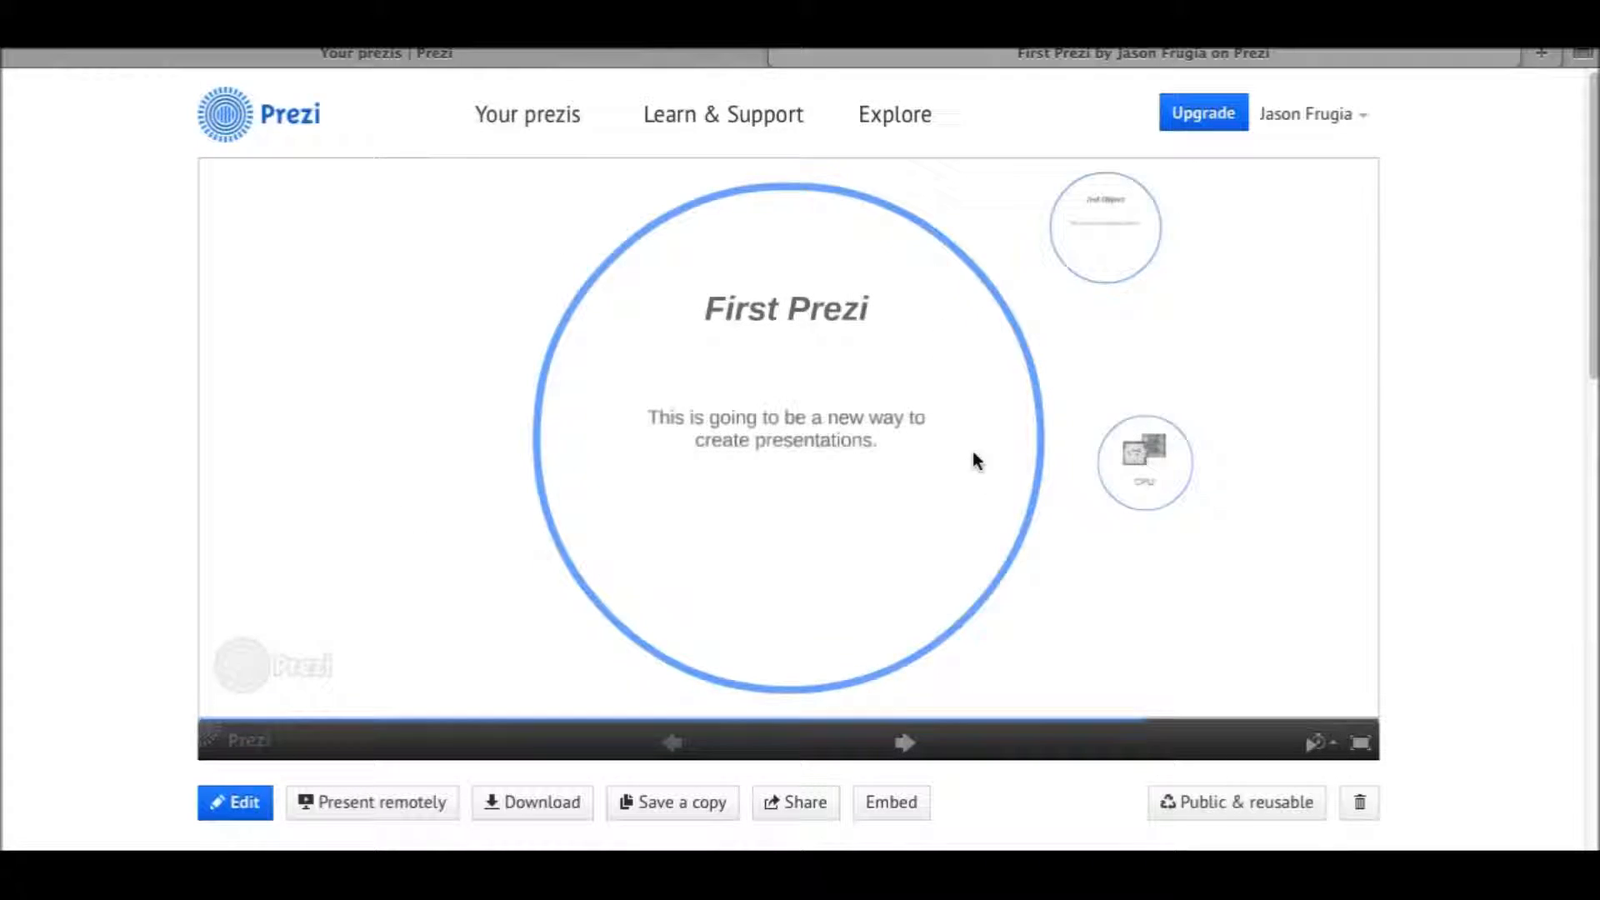
# - Try the forward and backward navigation in the presentation page's viewer
pyautogui.click(905, 739)
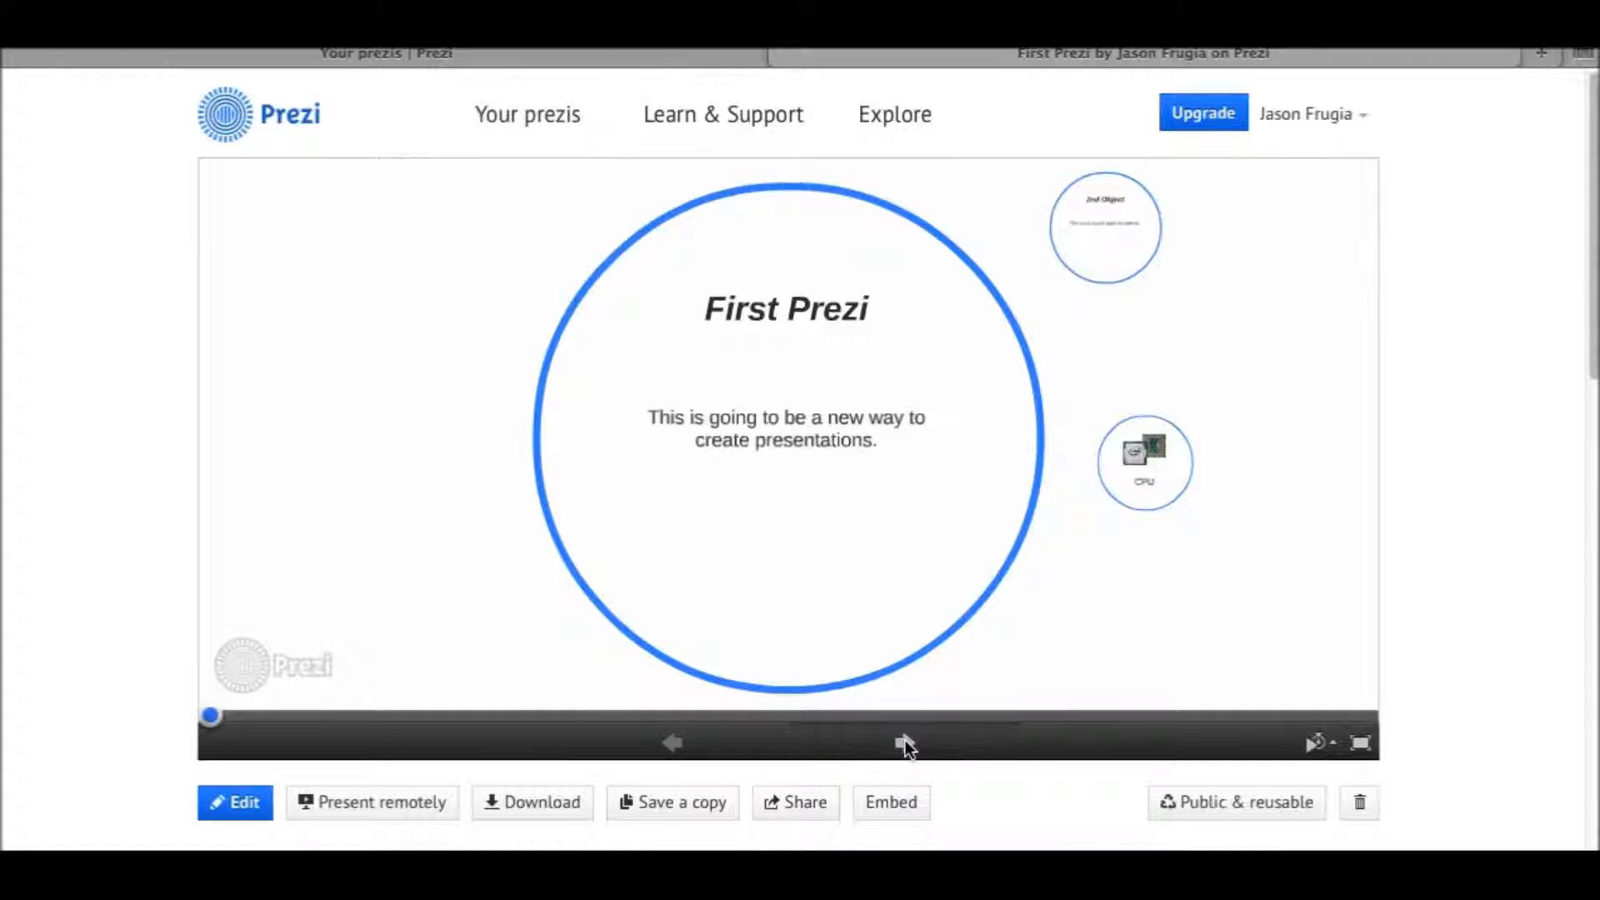
pyautogui.click(708, 747)
pyautogui.press('Right')
pyautogui.press('Left')
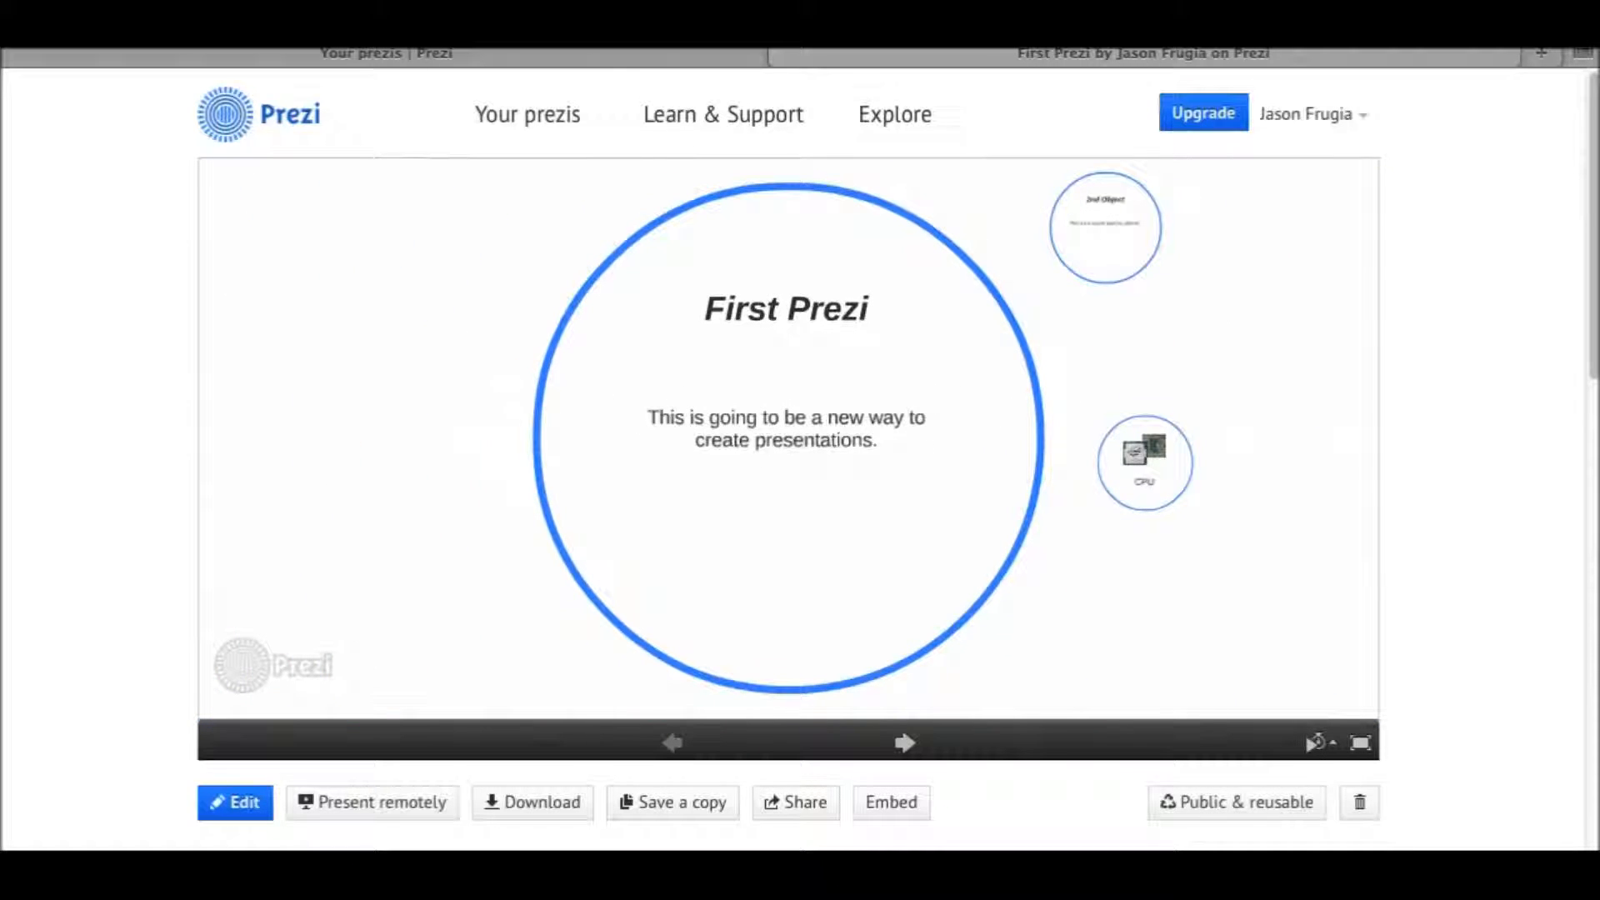